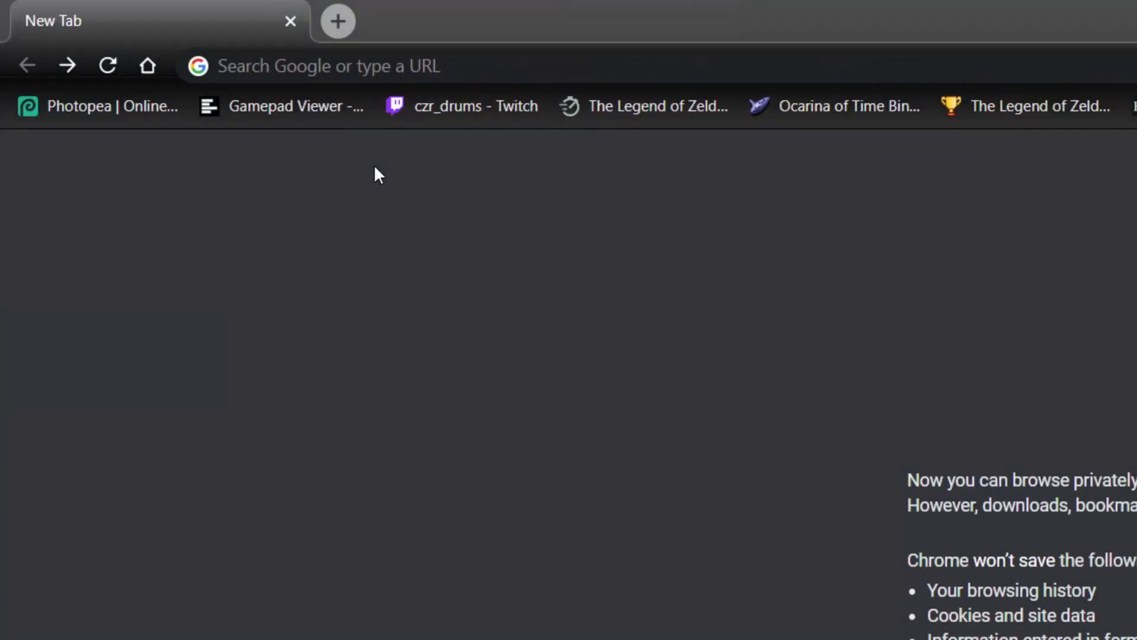
- Load the pasted bome.com MIDI Translator Pro product page and add the software to the cart
left_click(338, 69)
type("https://www.bome.com/products/miditranslator")
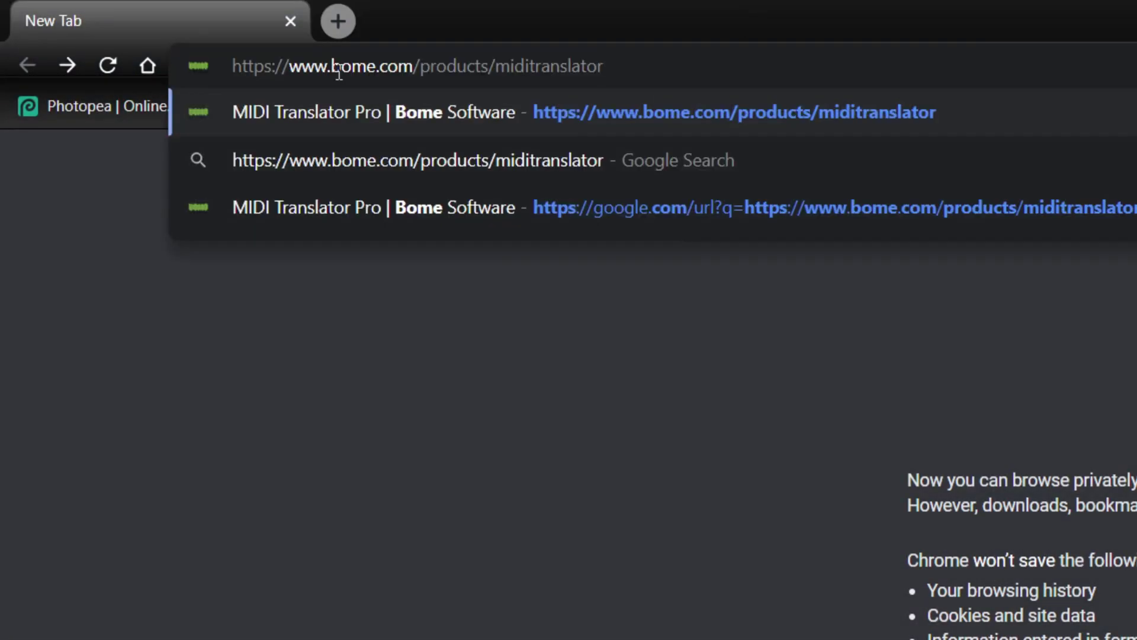
key("Return")
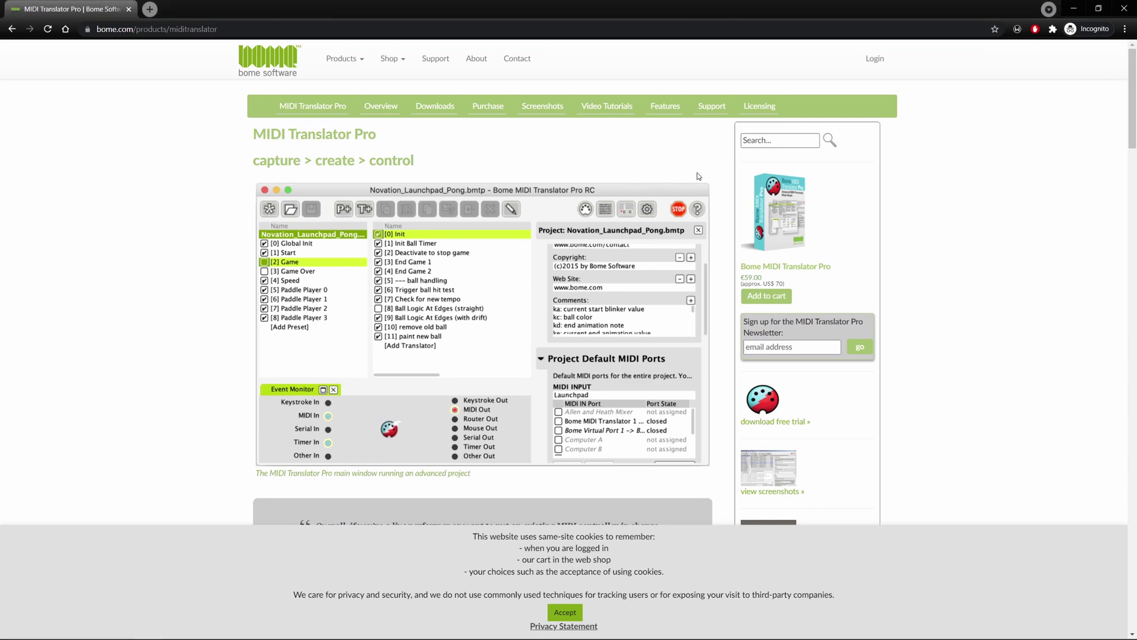
scroll(699, 176, "down", 3)
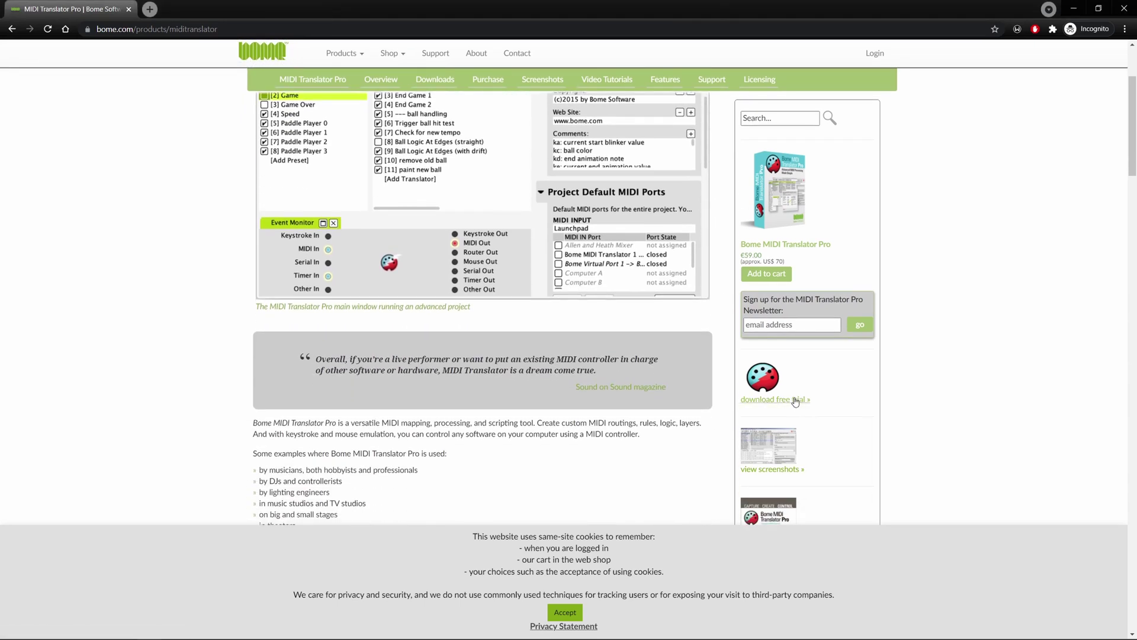
left_click(795, 401)
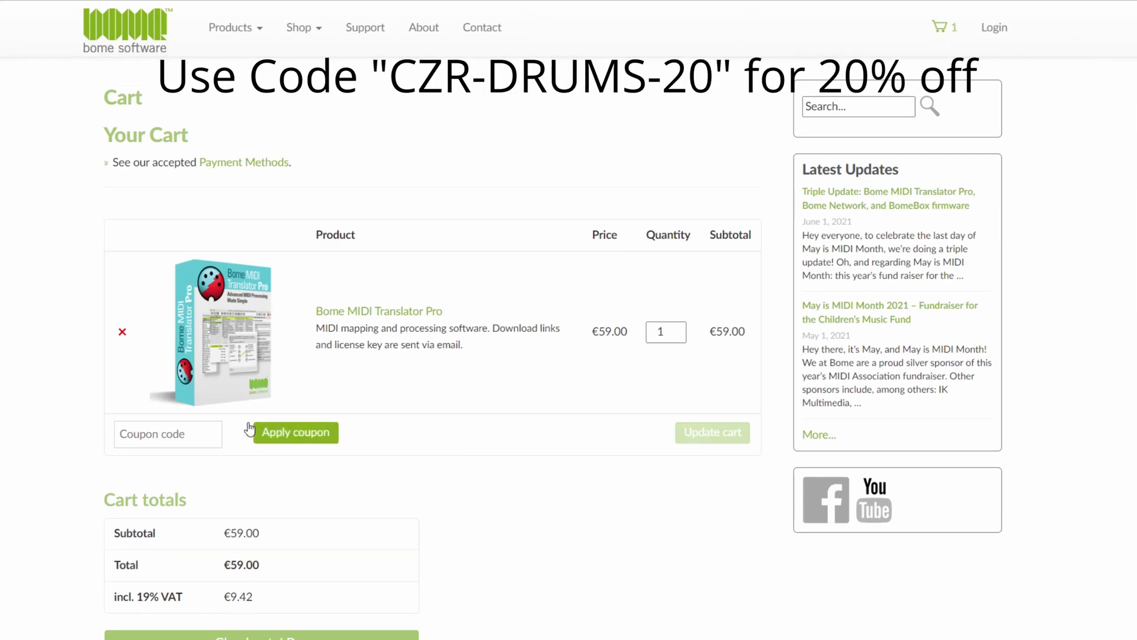
- Fill in the saved coupon CZR-DRUMS-20 and apply it to the cart
left_click(169, 422)
left_click(216, 468)
left_click(294, 432)
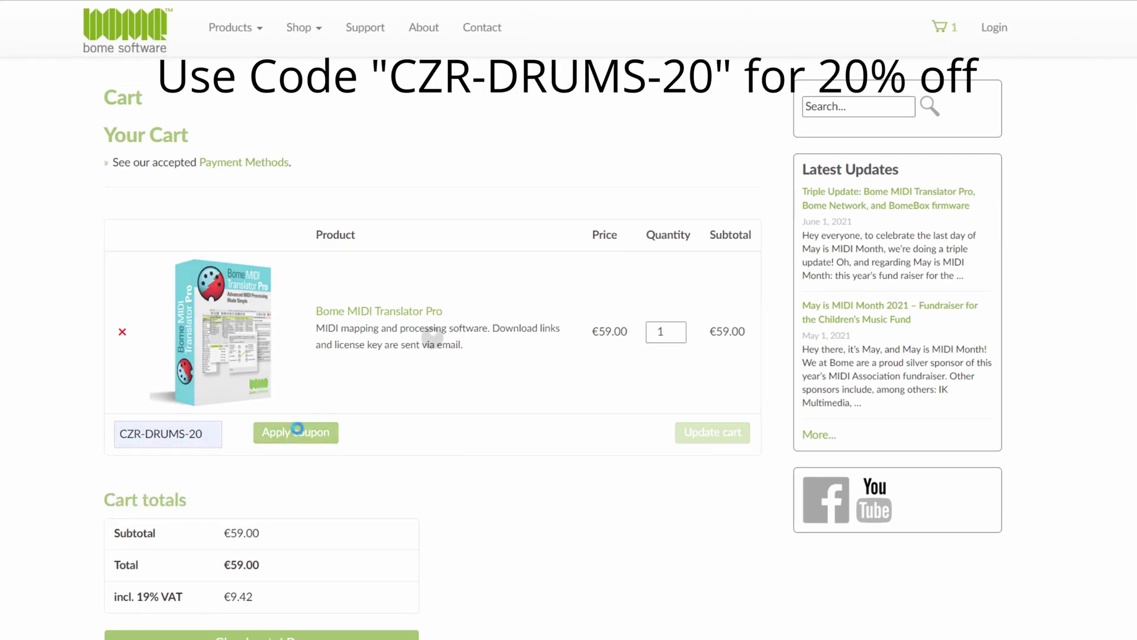
scroll(364, 446, "down", 5)
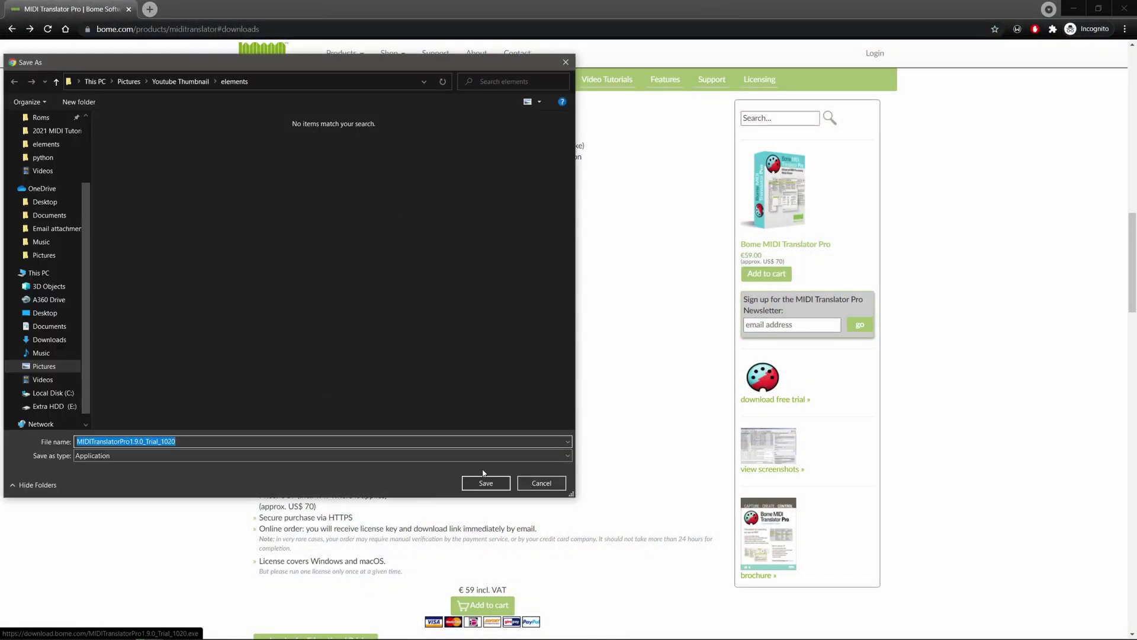
- Save and run the MIDI Translator Pro 1.9.0 trial installer with standard setup, accepting the license
left_click(482, 481)
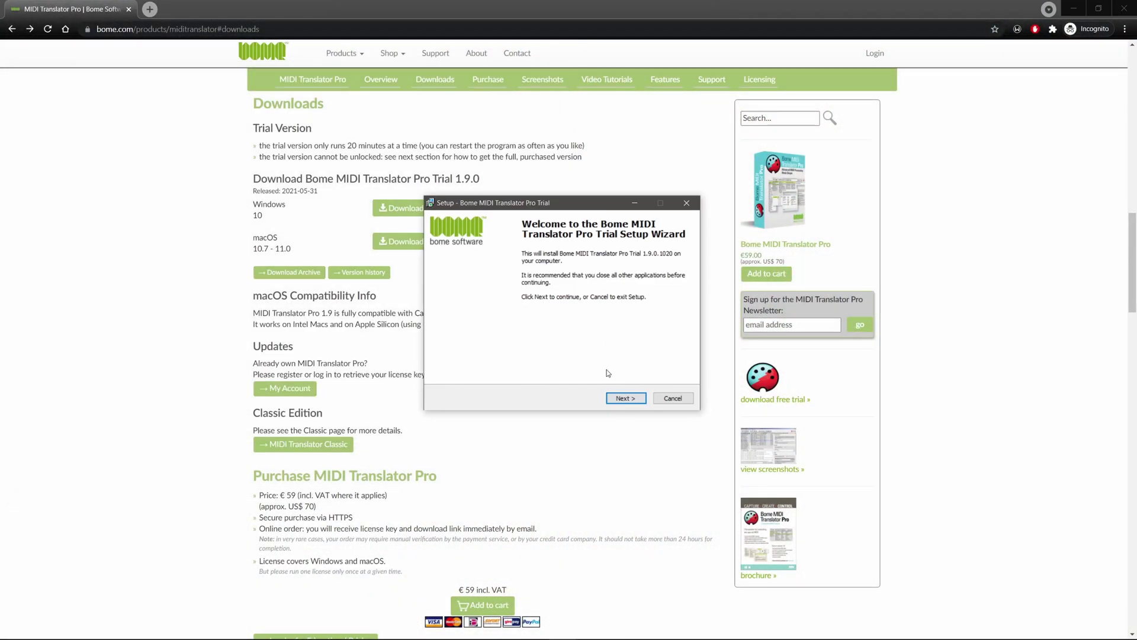
left_click(631, 399)
left_click(628, 395)
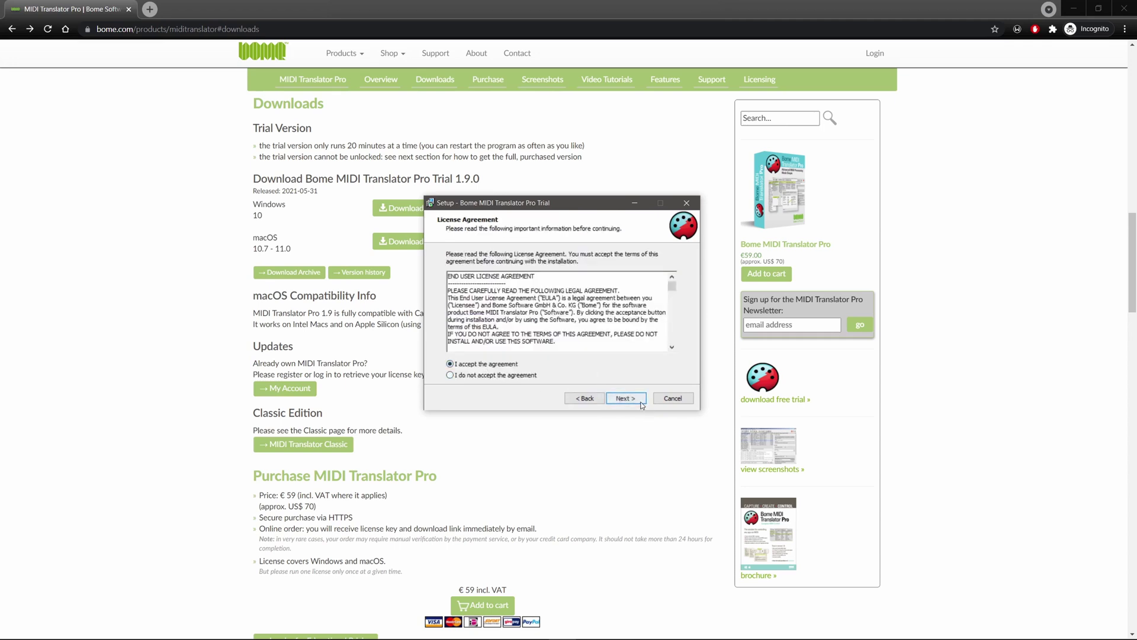
left_click(629, 398)
left_click(627, 398)
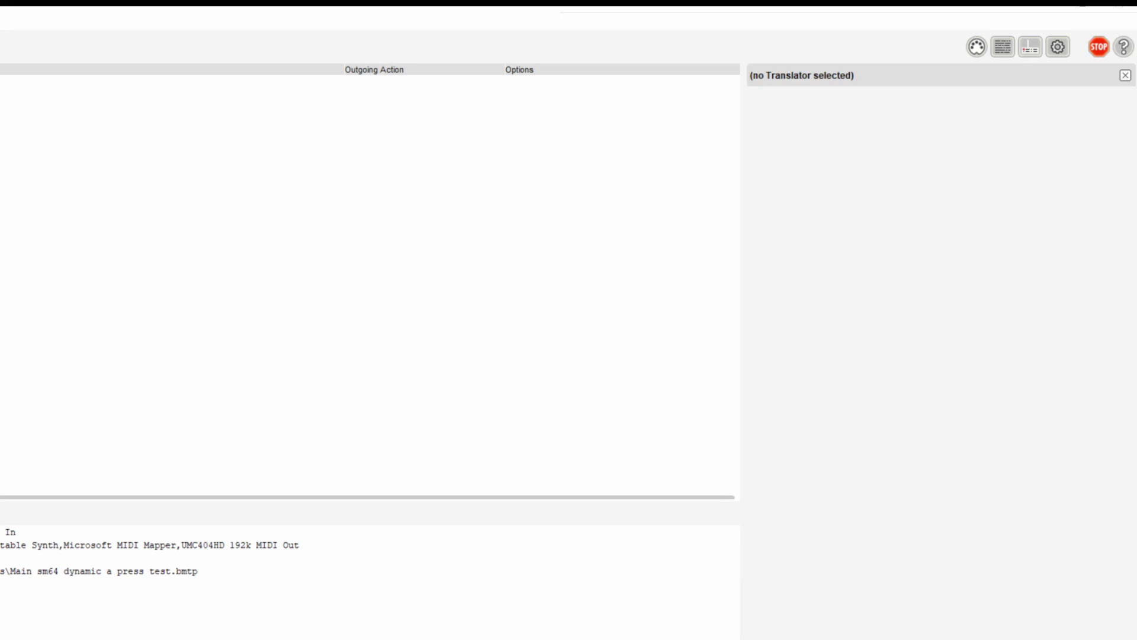
- Enable UMC404HD 192k MIDI In and Bome MIDI Translator 1 Virtual Out as default ports, routing input to output
left_click(977, 46)
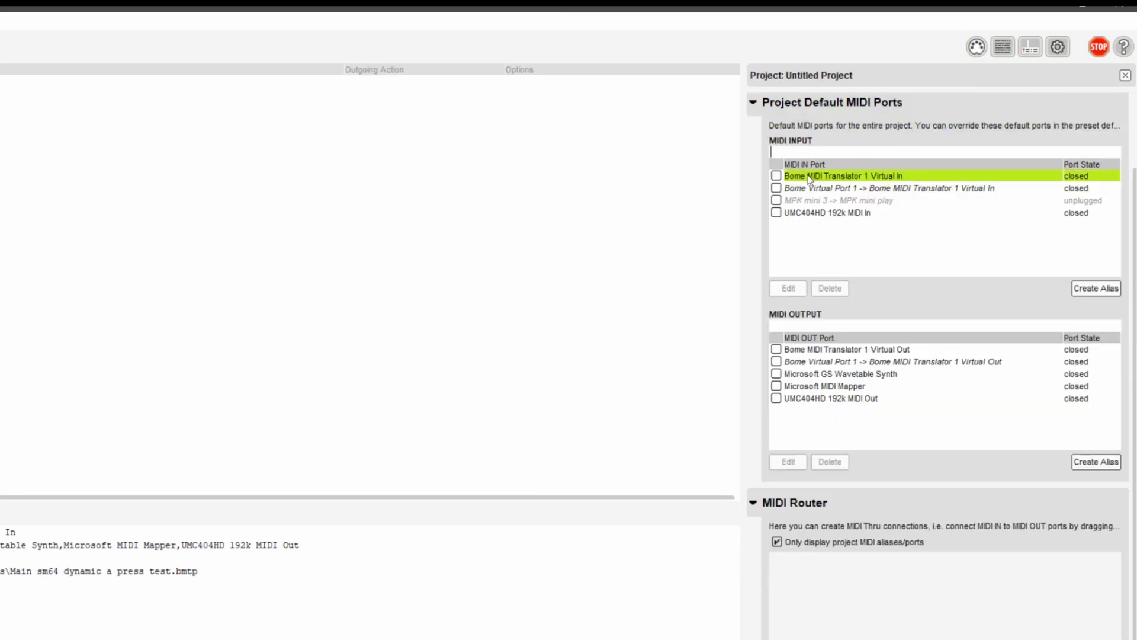
left_click(775, 212)
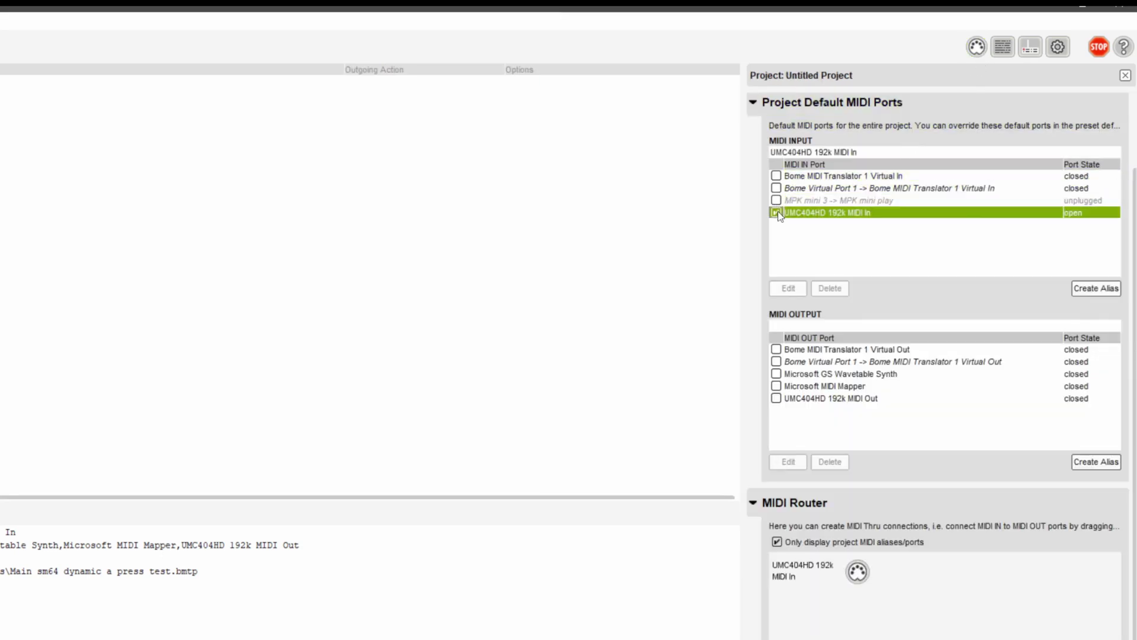
scroll(789, 261, "down", 1)
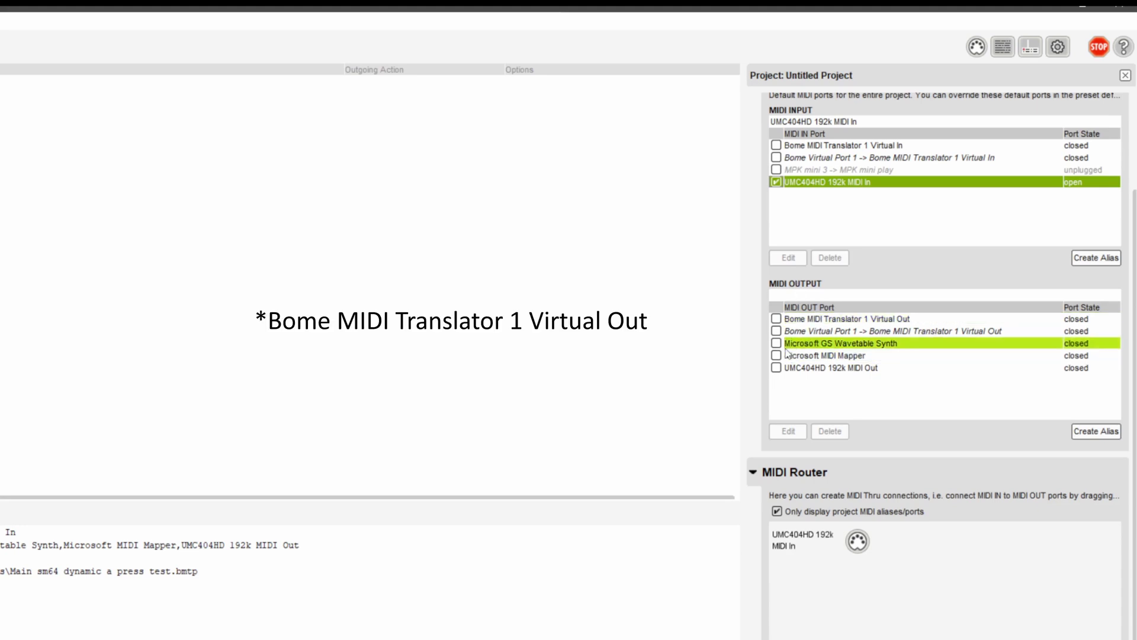
left_click(776, 318)
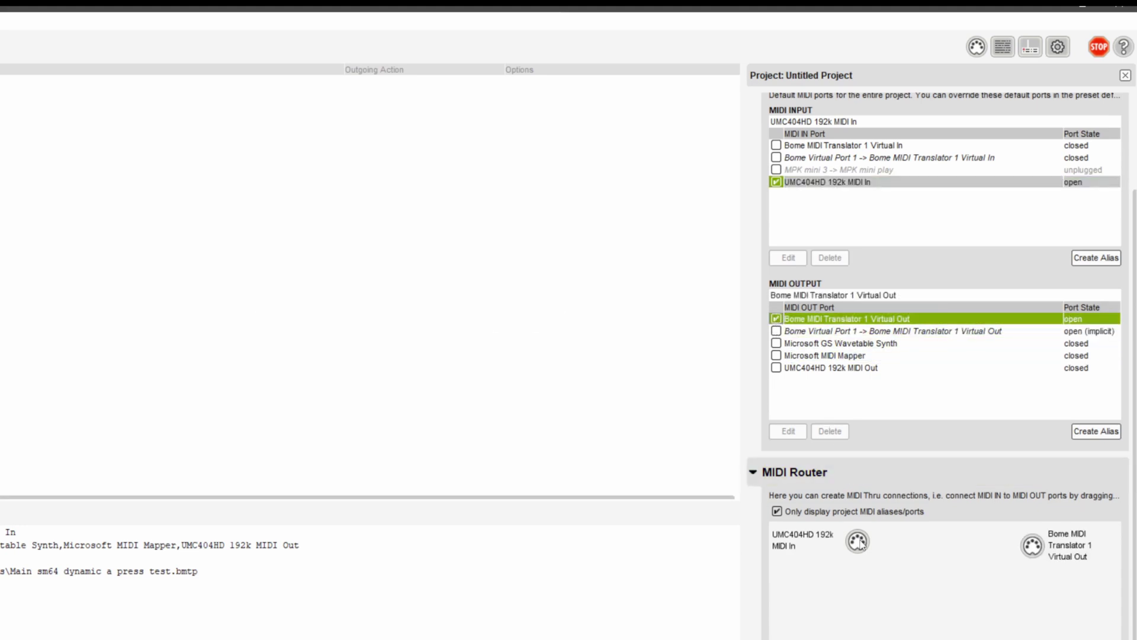
left_click_drag(857, 540, 992, 552)
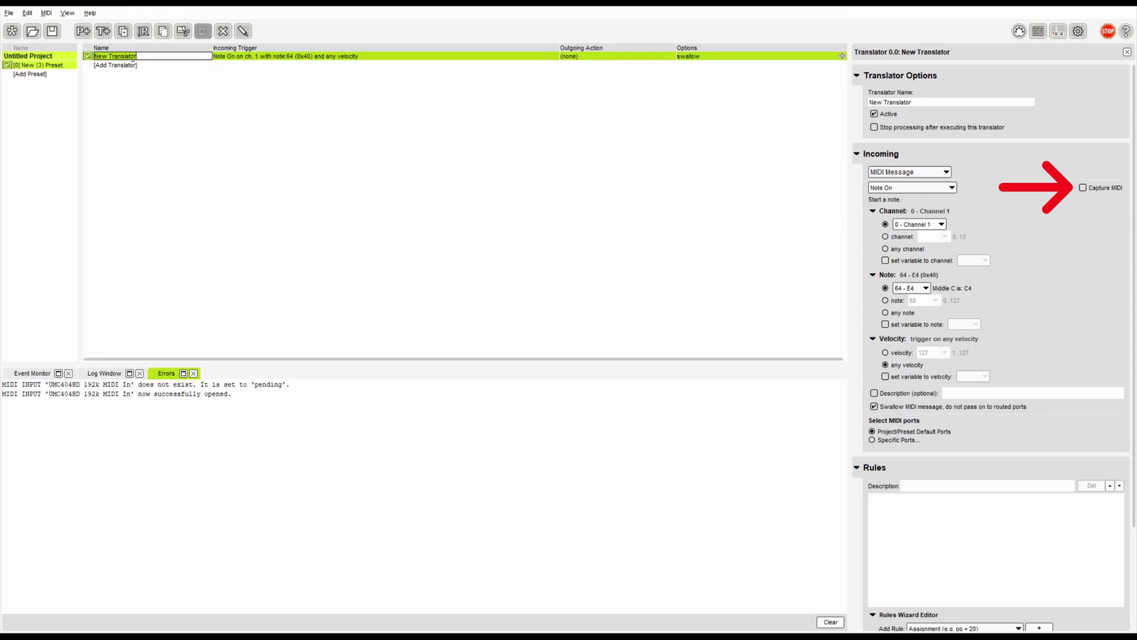
- Name the translator Tom2 and capture the drum's note 45 Note On, any velocity, as trigger
type("Tom")
type("2")
key("Return")
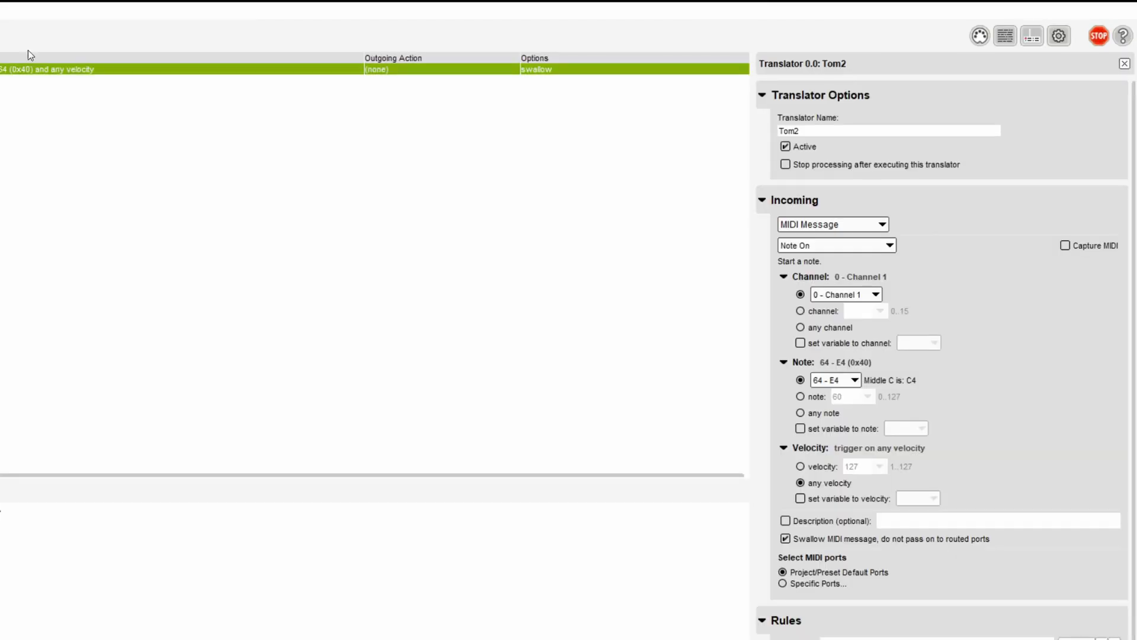
left_click(1065, 245)
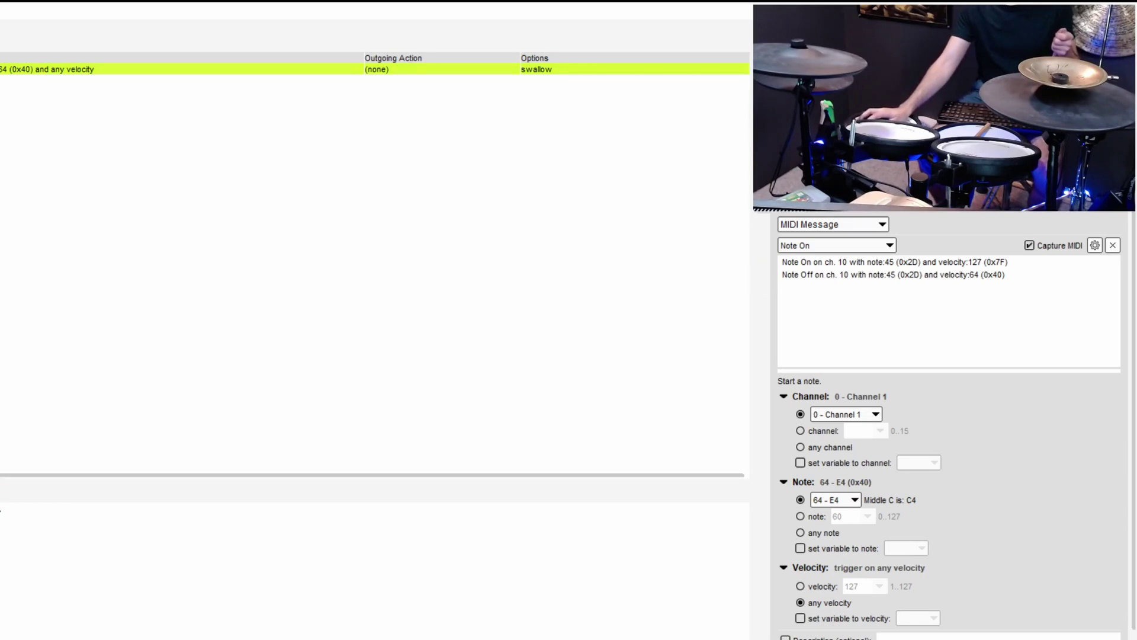
left_click(820, 262)
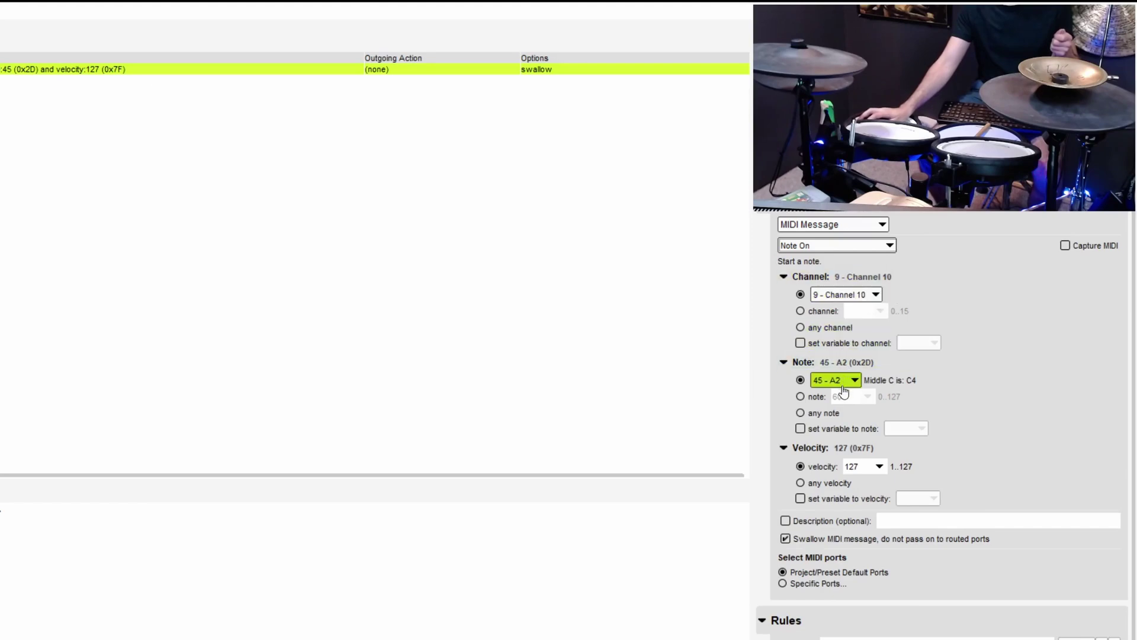
left_click(816, 485)
- Make Tom2 send a W key-down keystroke with key repeat turned off
scroll(830, 478, "down", 3)
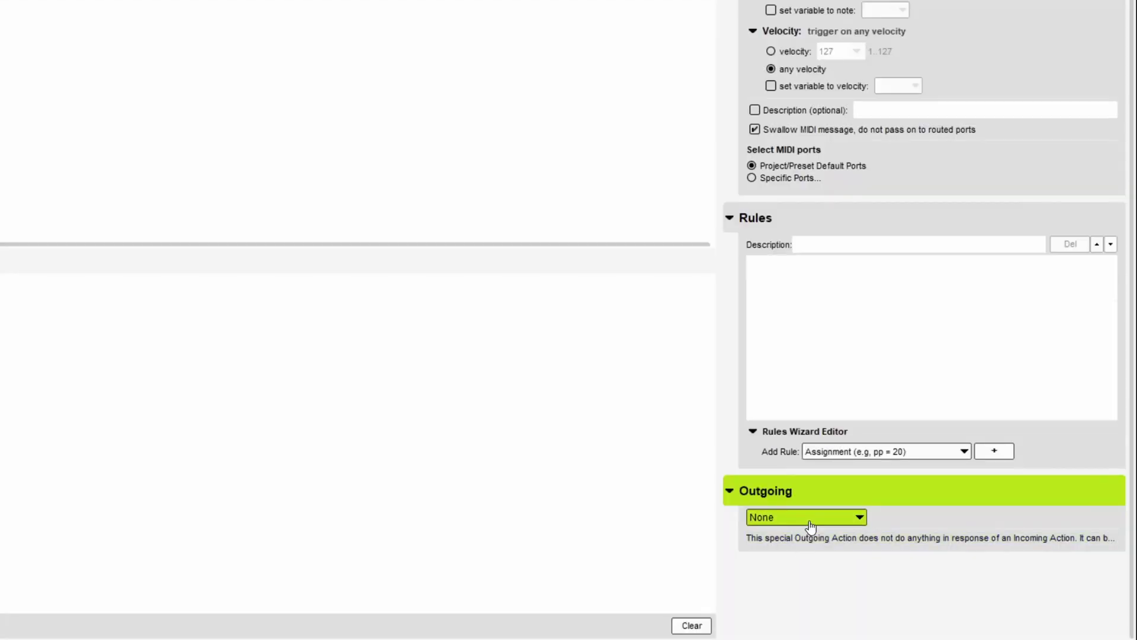
left_click(810, 524)
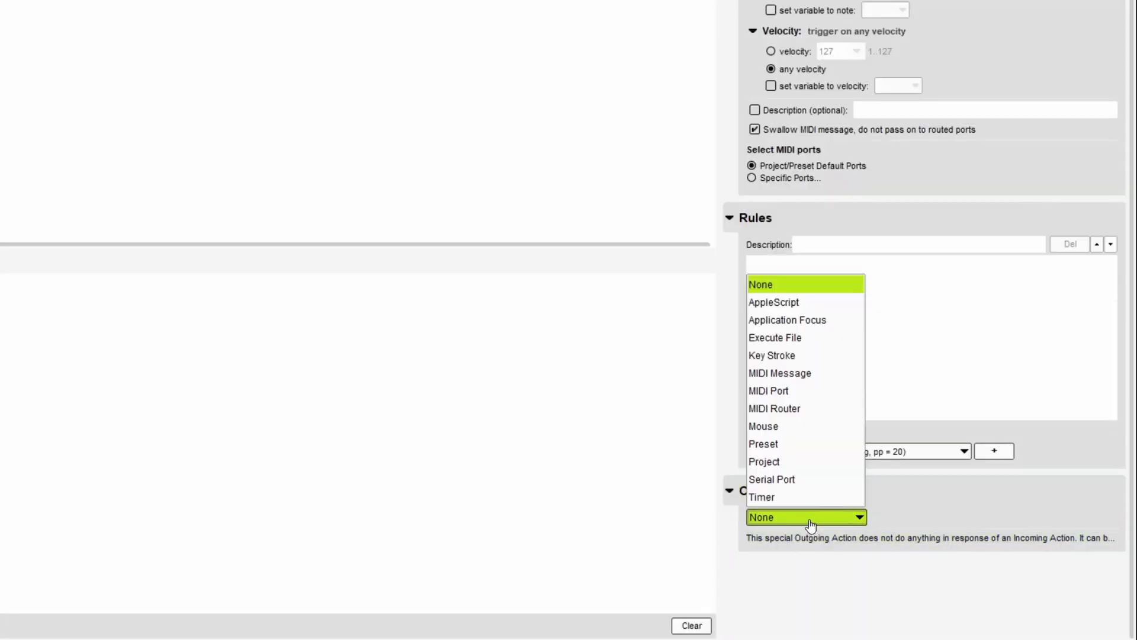
left_click(817, 355)
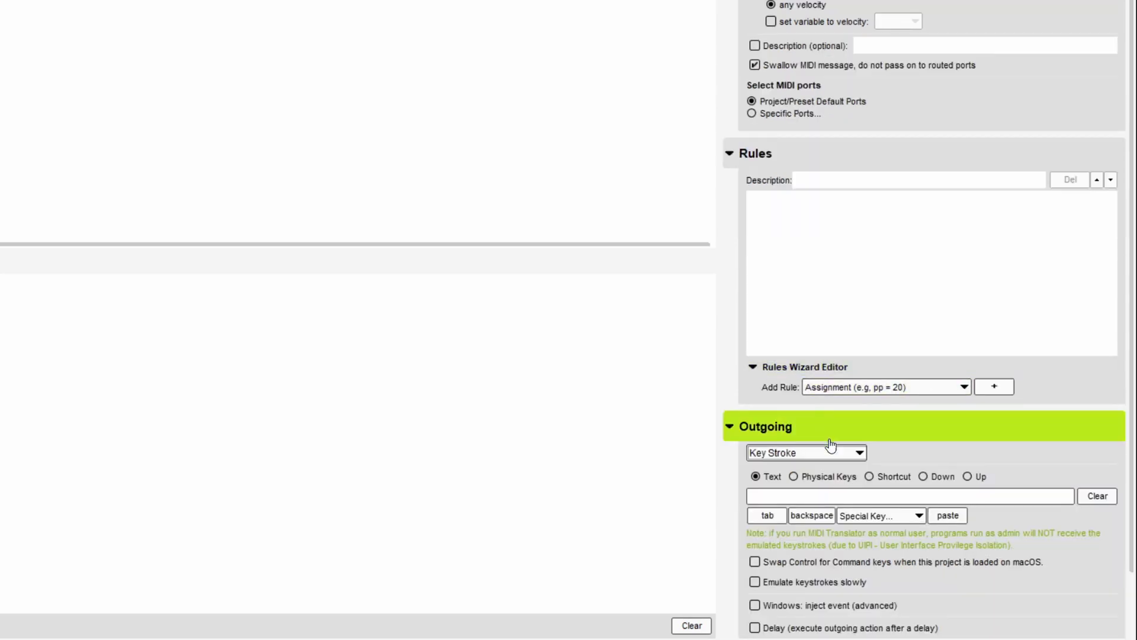
left_click(932, 477)
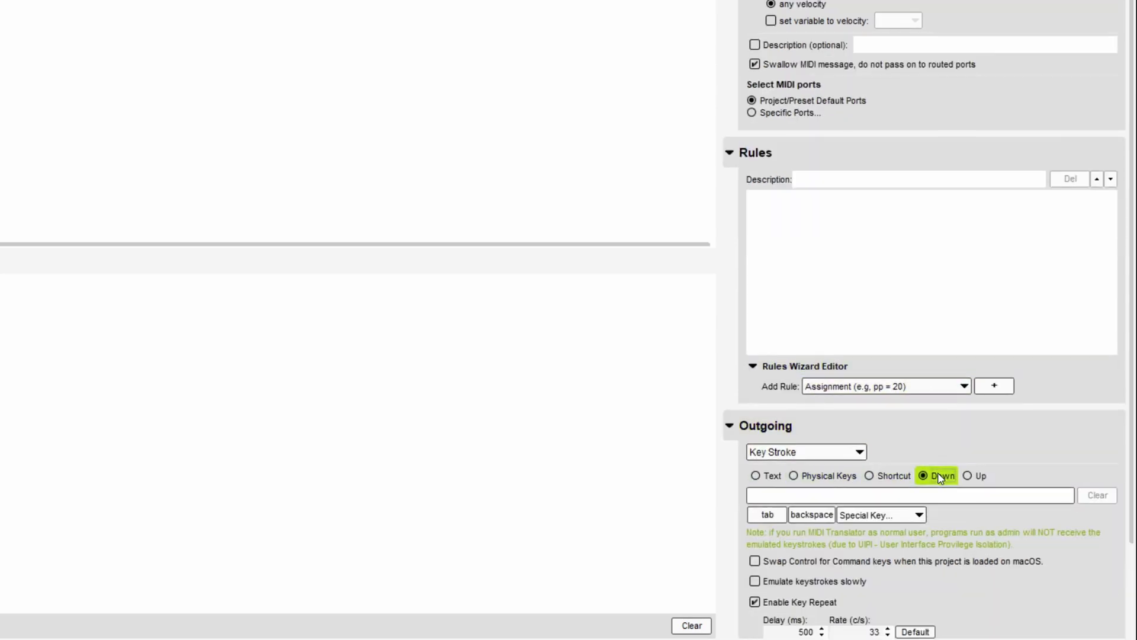
left_click(899, 494)
scroll(876, 480, "down", 3)
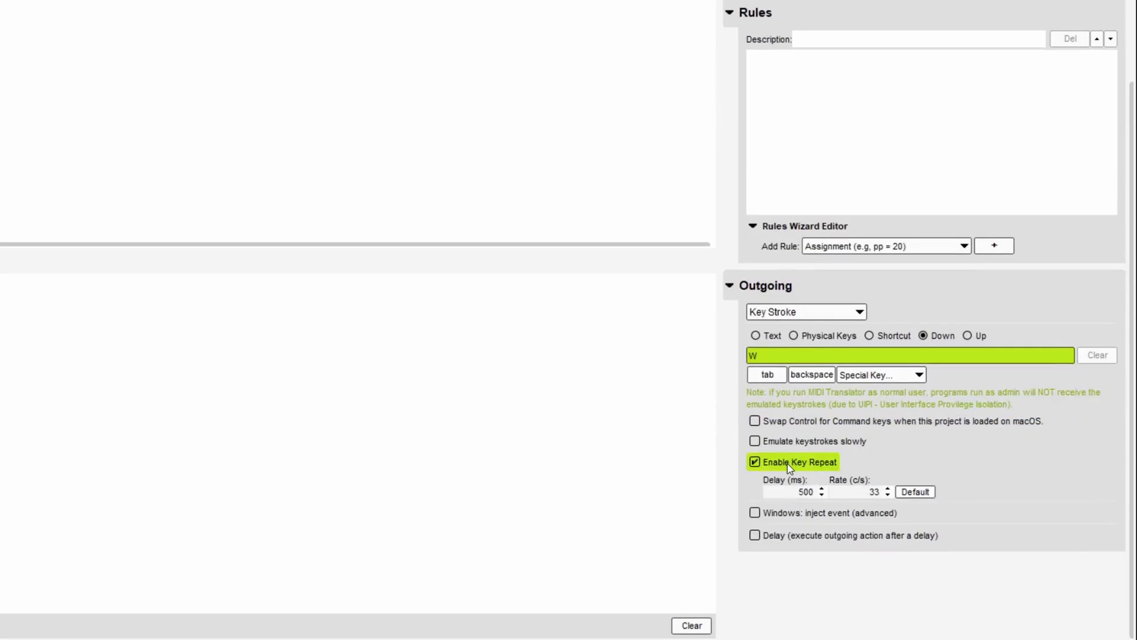
left_click(787, 464)
- Duplicate the Tom2 translator and rename the copy Tom2 Off
right_click(198, 56)
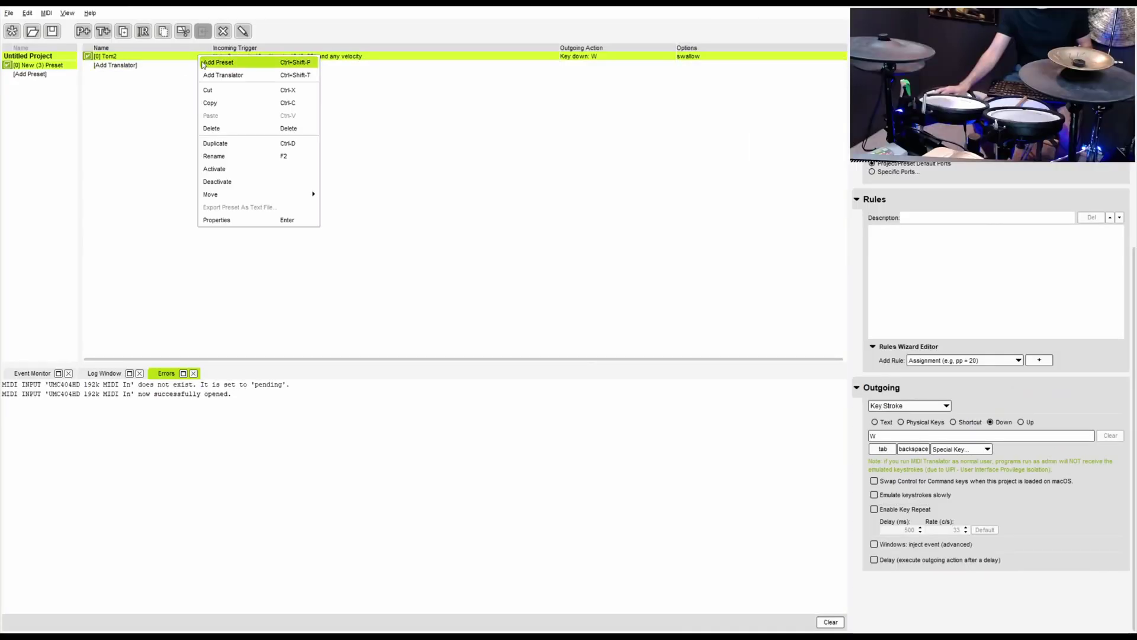
left_click(233, 142)
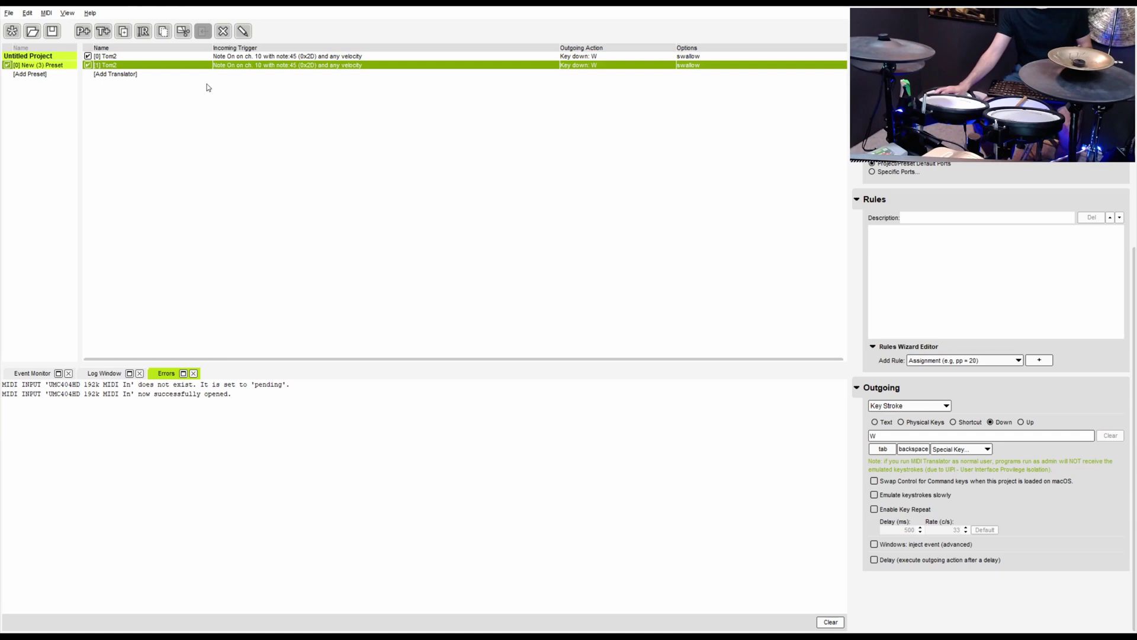
double_click(146, 69)
type("Off")
key("Return")
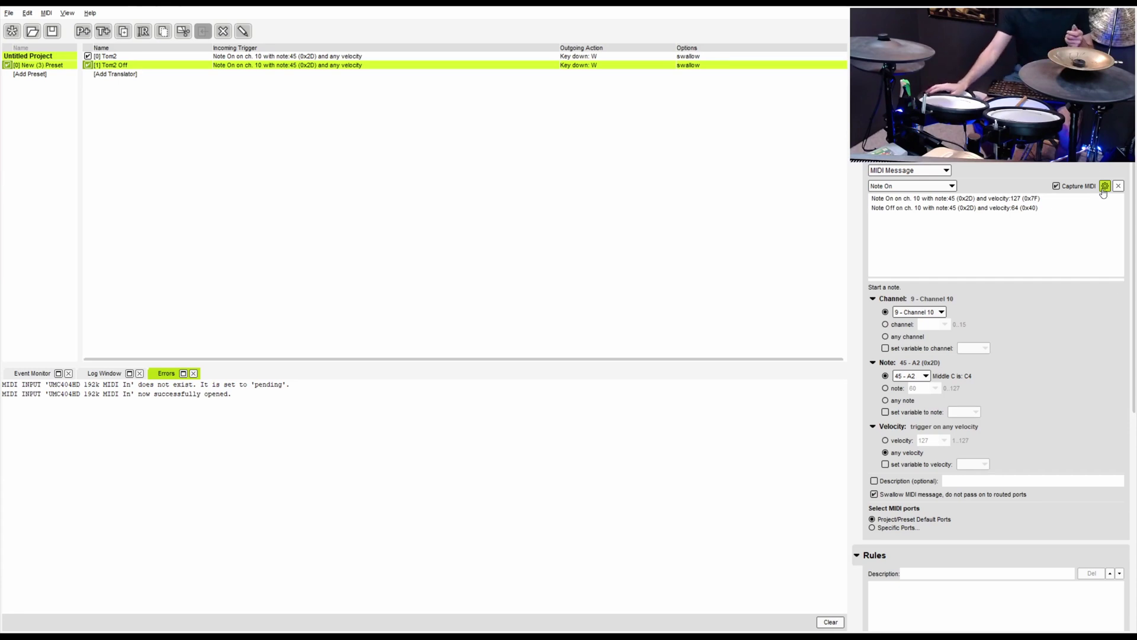
- Trigger Tom2 Off on the note 45 Note Off and make it release W
double_click(982, 208)
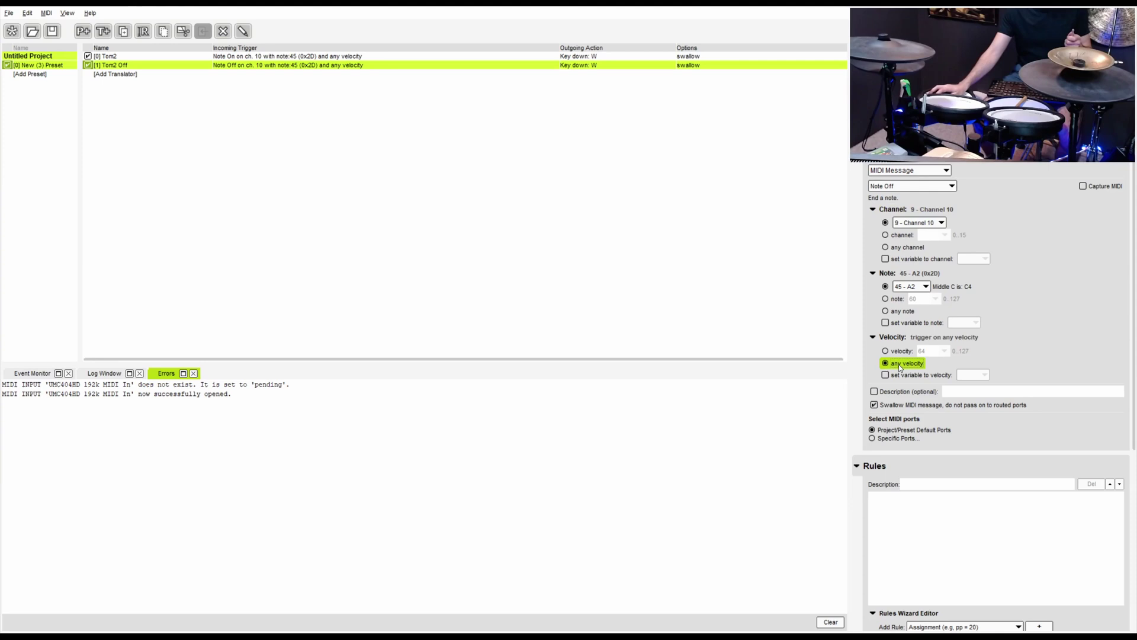
scroll(937, 362, "down", 5)
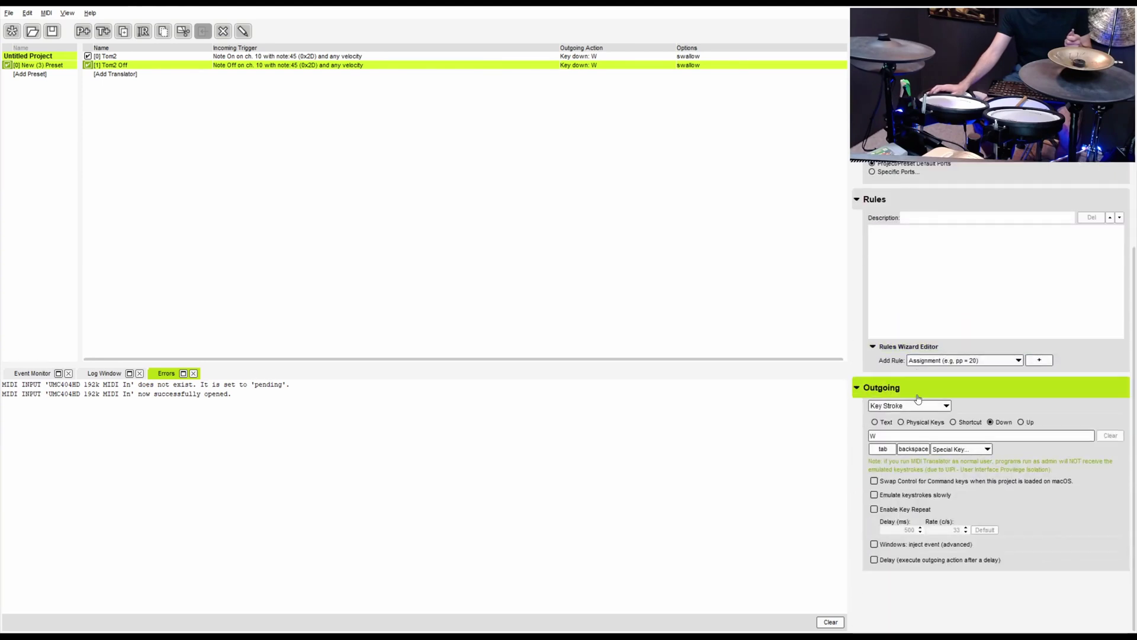
left_click(1020, 421)
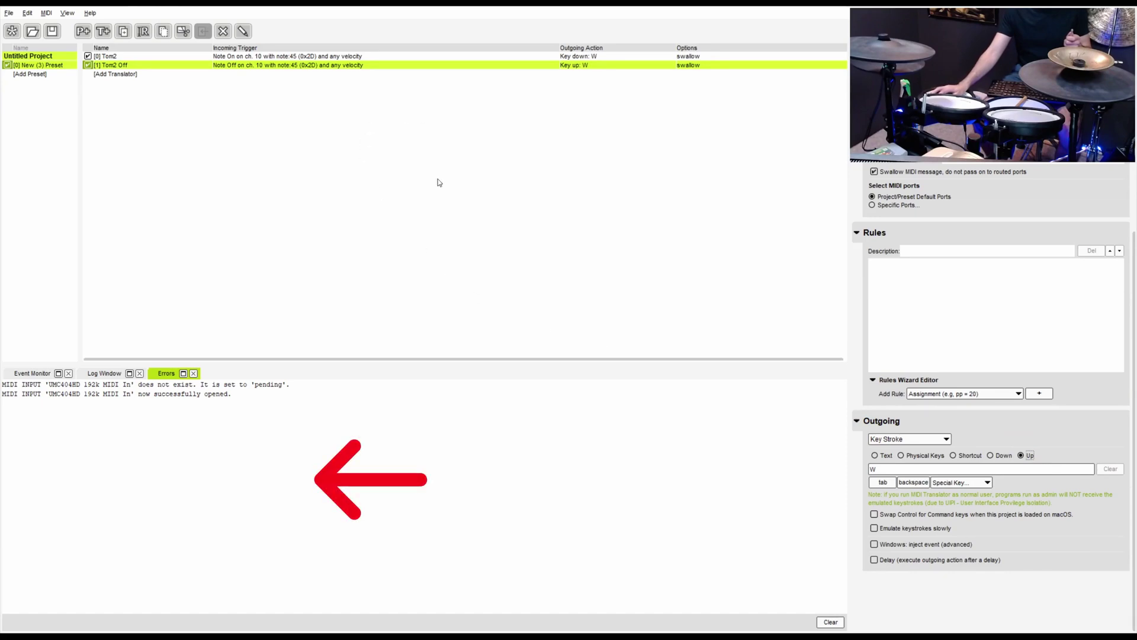
left_click(901, 283)
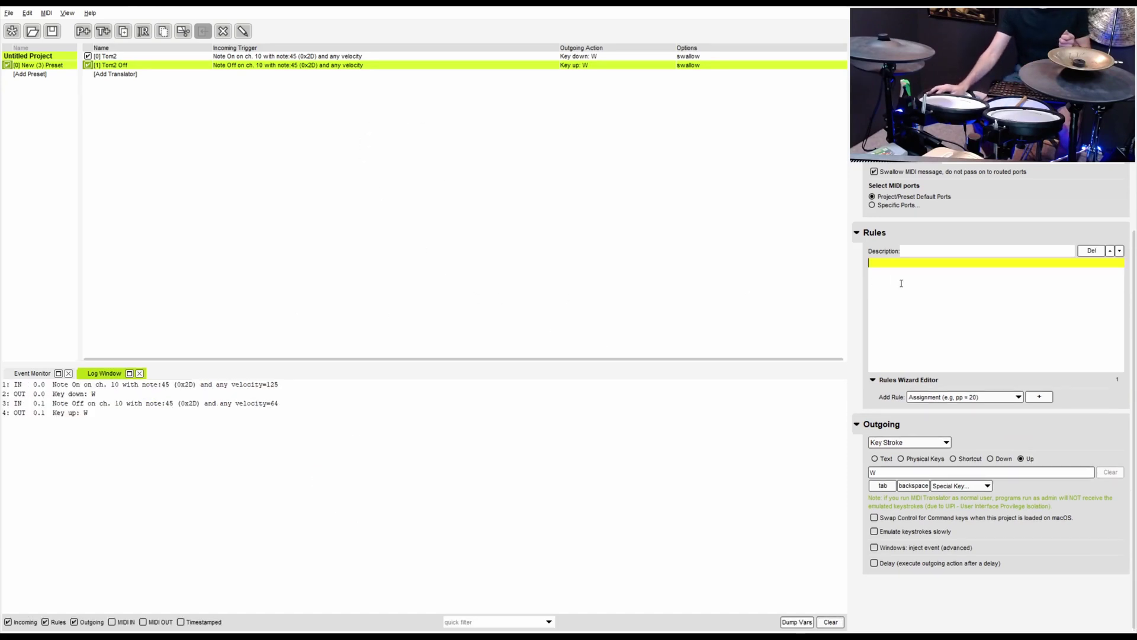
type("wwwwww")
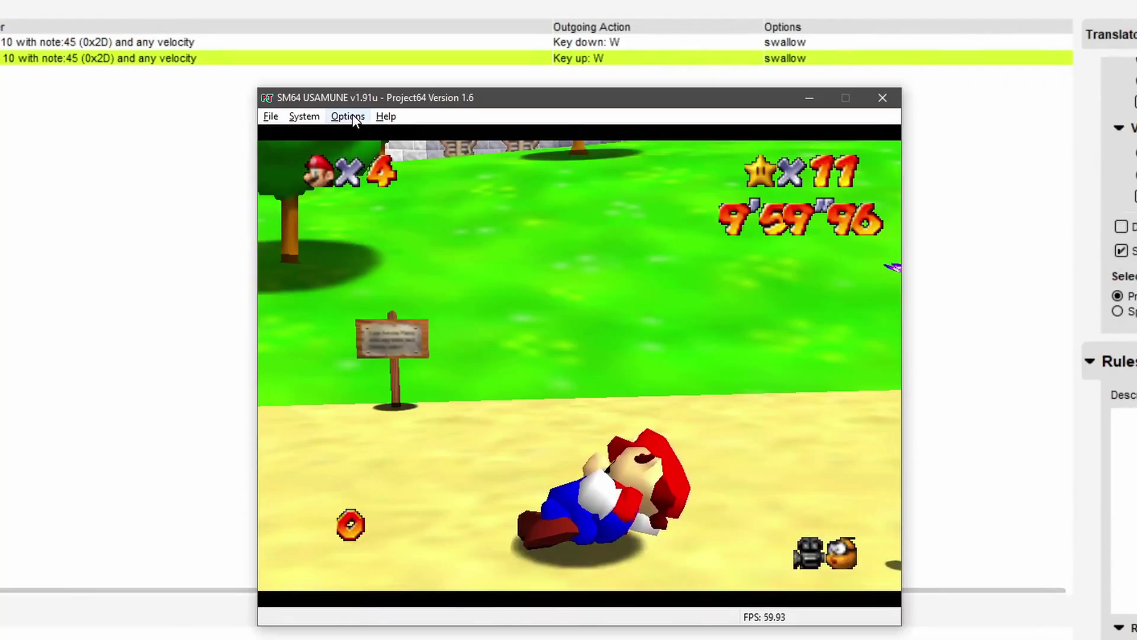
- Review Project64's Player 1 key mappings under Options > Configure Controller Plugin, then close it
left_click(348, 116)
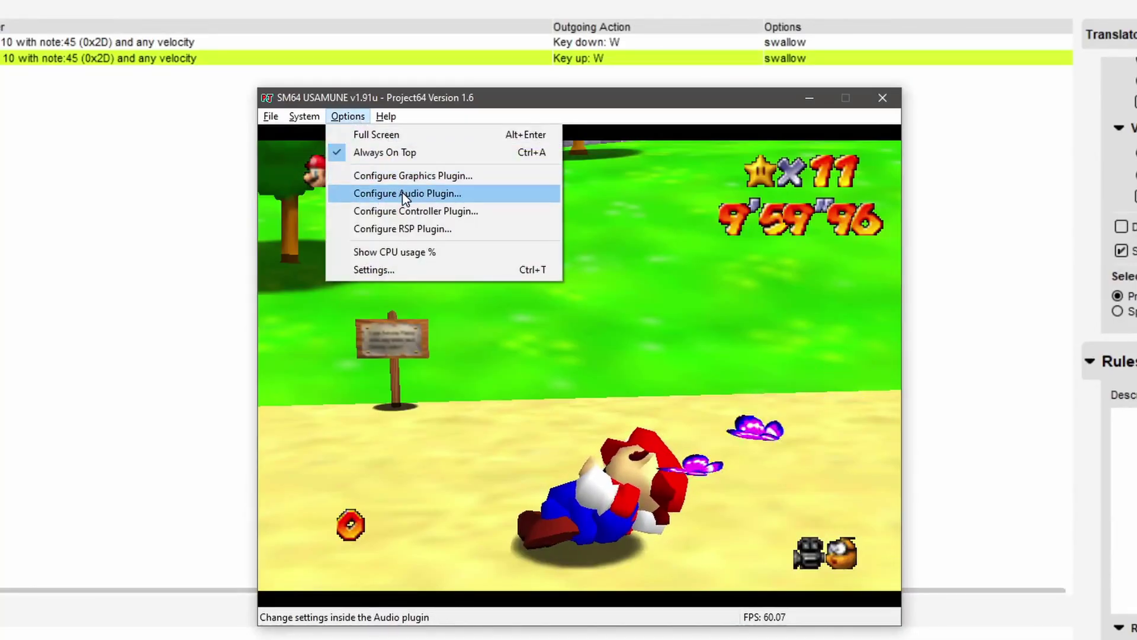
left_click(405, 211)
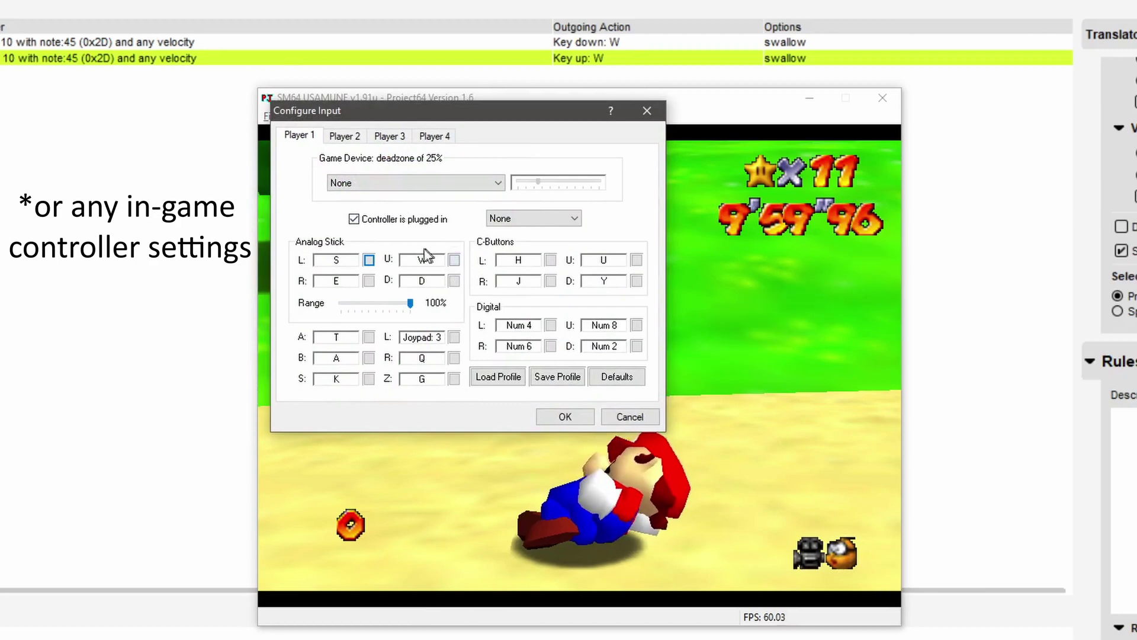
left_click(565, 416)
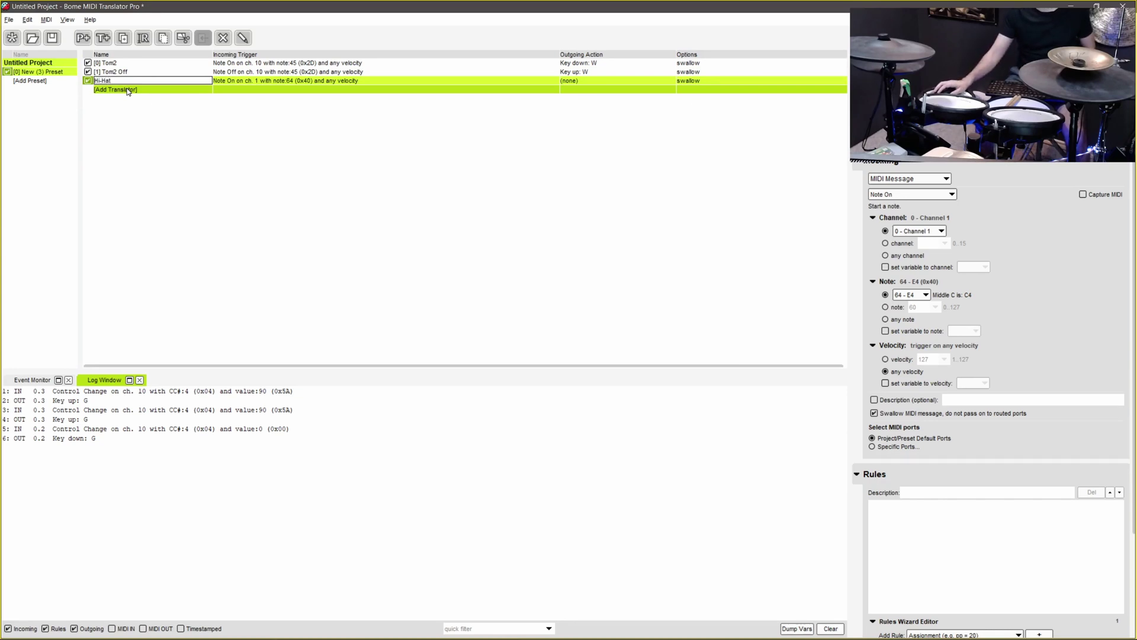
- Name the translator Hi-Hat and capture channel 10 CC4 value 0 as its trigger
key("Return")
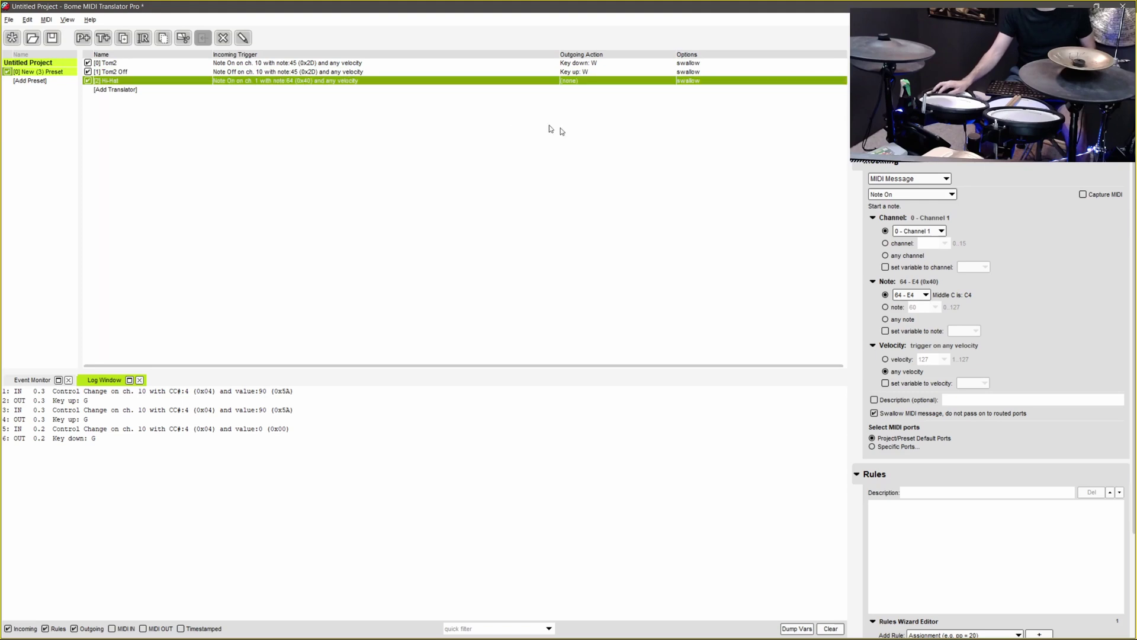
left_click(1091, 196)
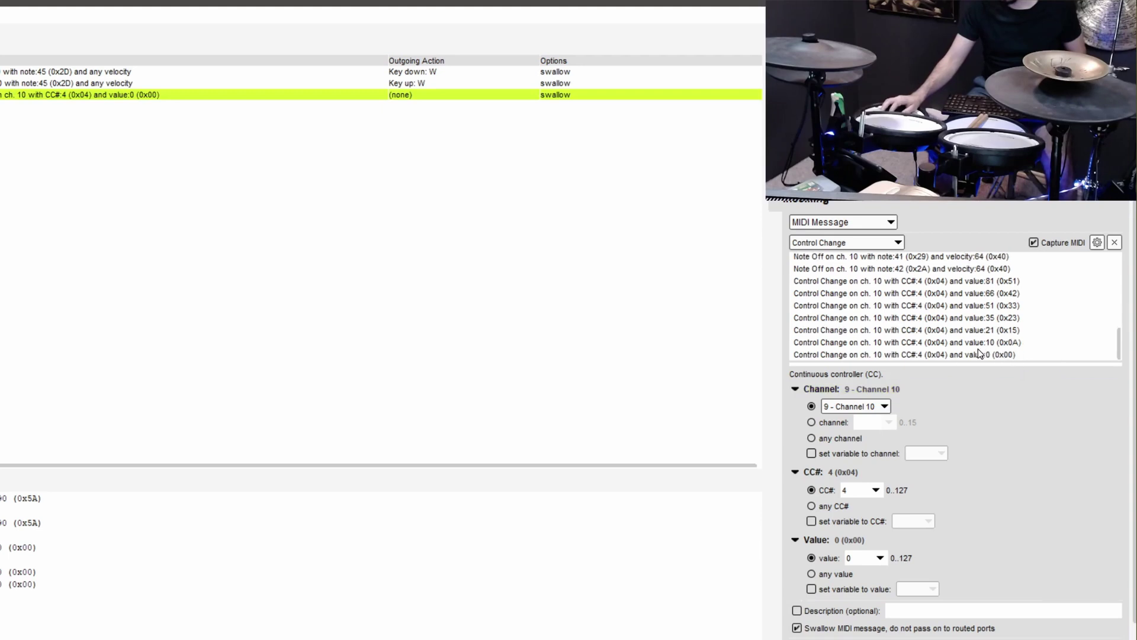
left_click(973, 353)
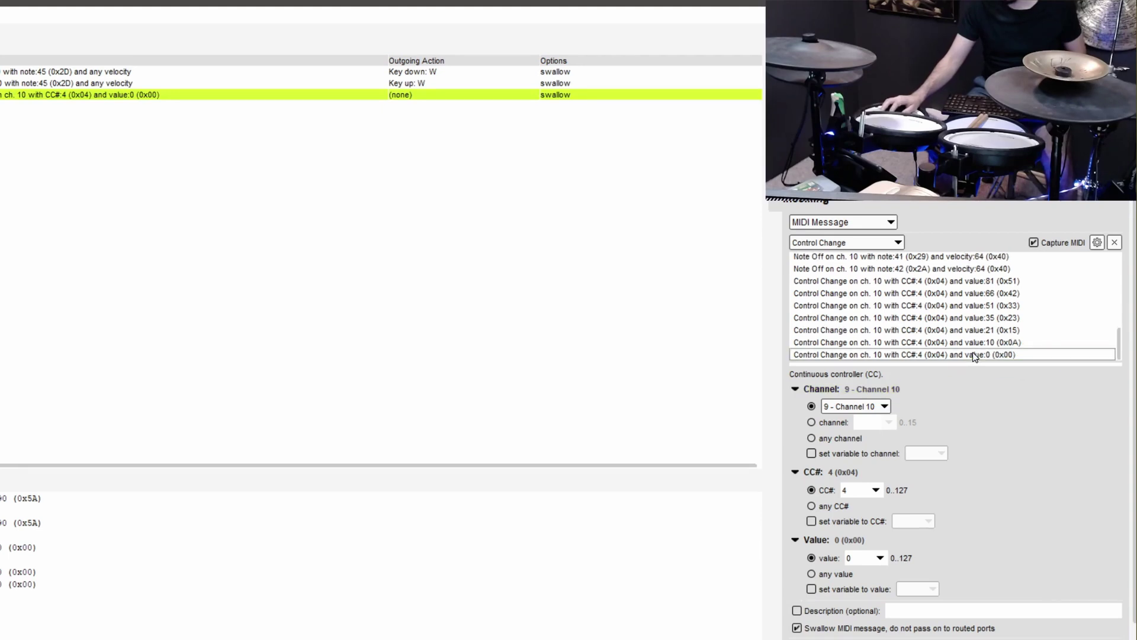
- Make Hi-Hat send a G key-up keystroke
scroll(907, 480, "down", 5)
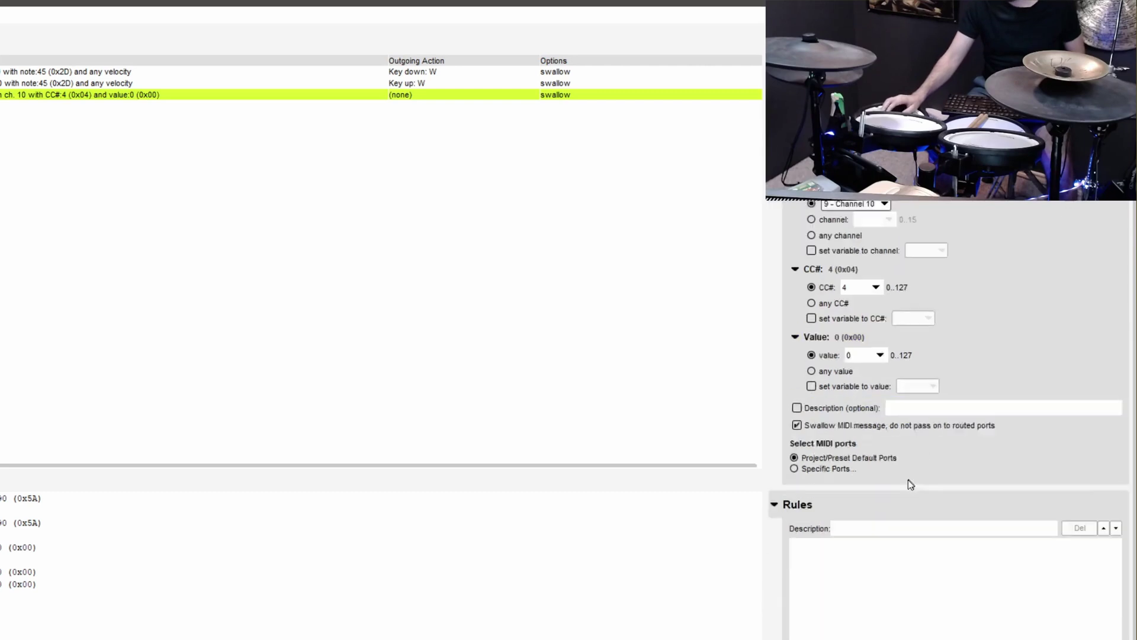
left_click(885, 532)
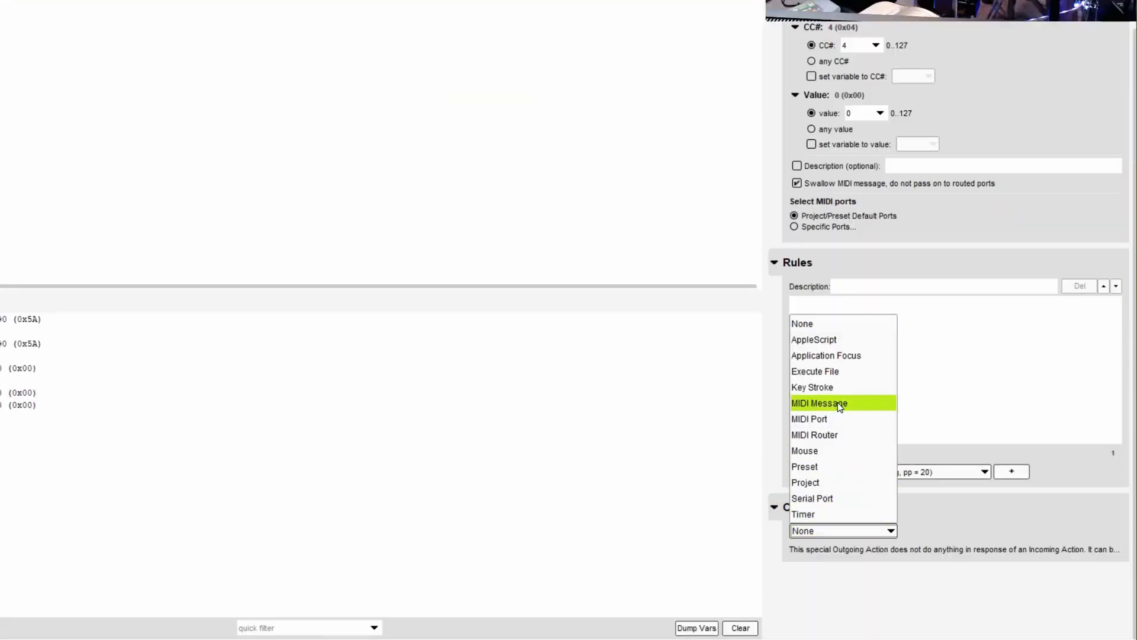
left_click(834, 386)
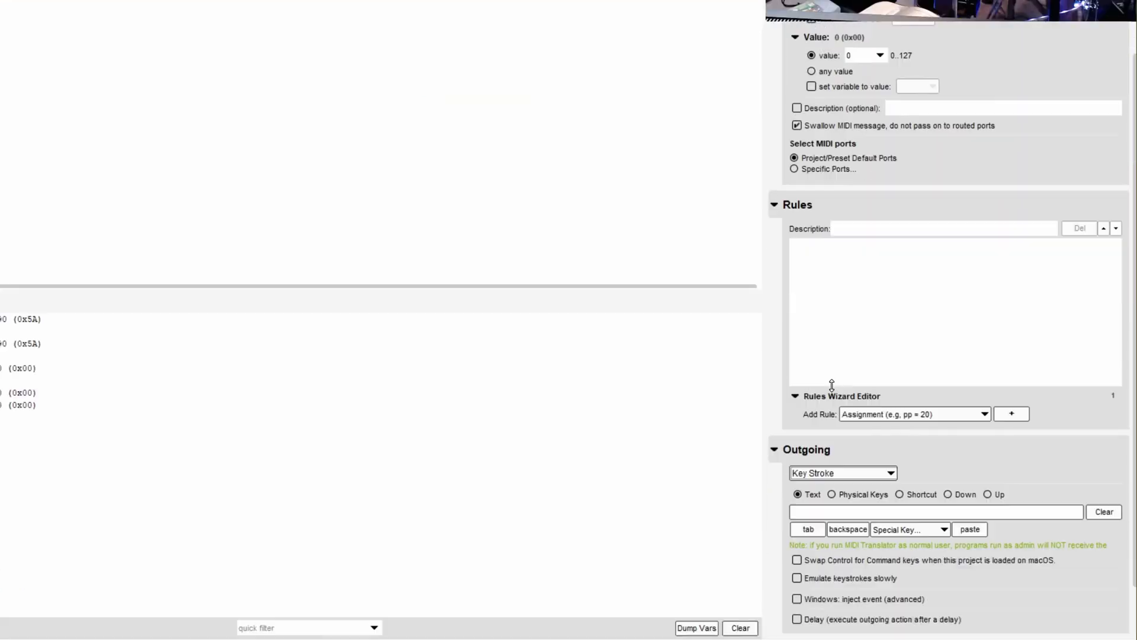
left_click(868, 506)
left_click(1000, 494)
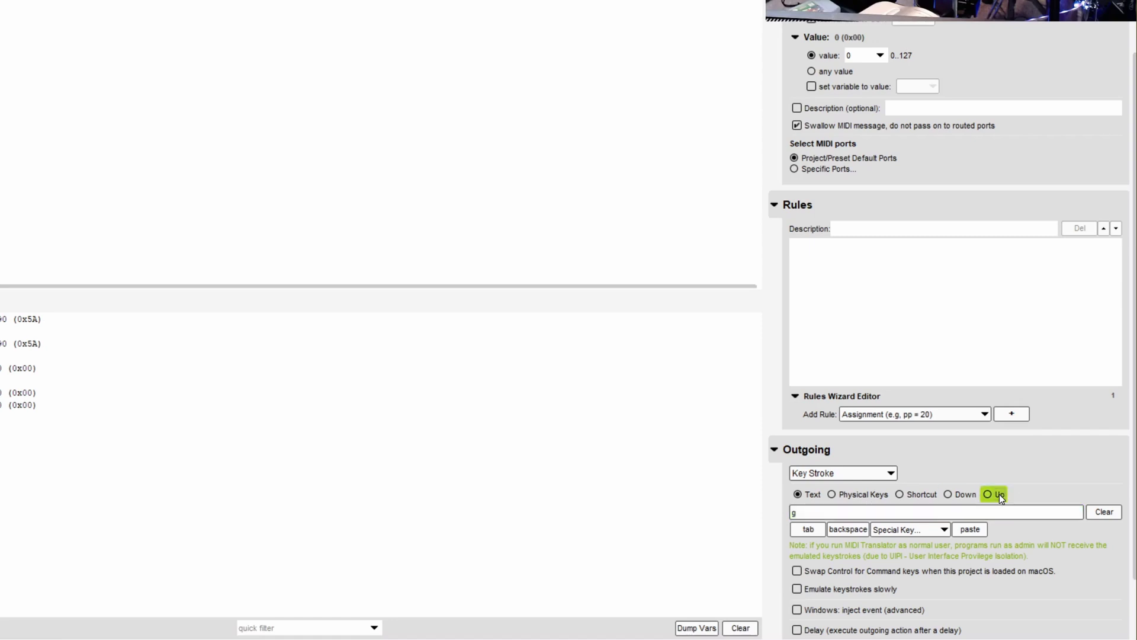
left_click(932, 516)
key("g")
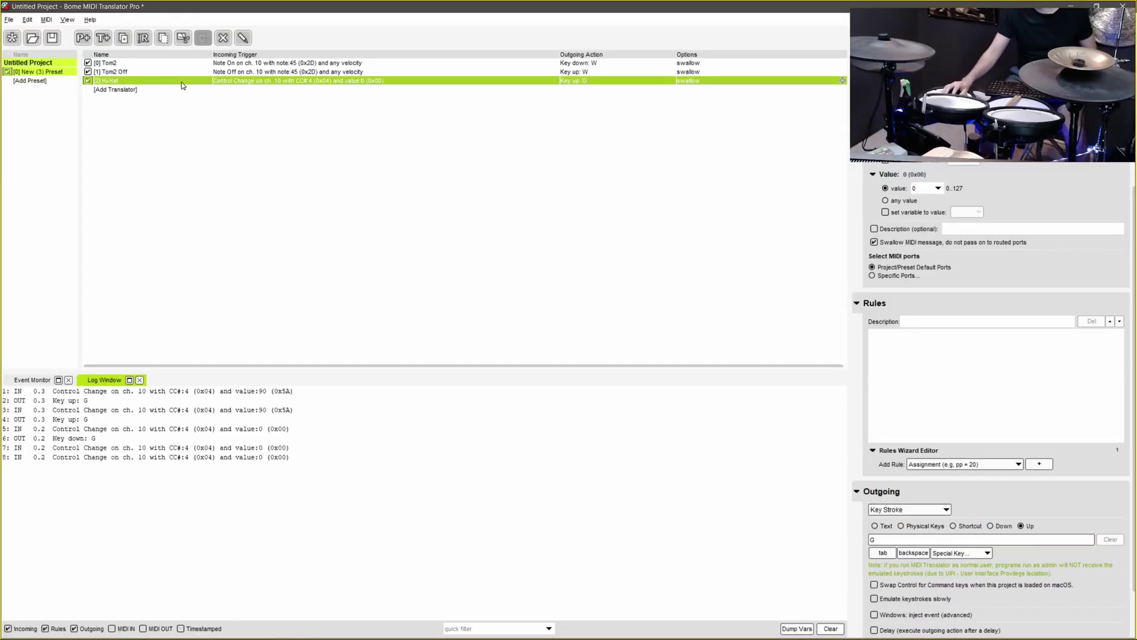
- Duplicate the Hi-Hat translator and rename the copy Hi-Hat Press
right_click(182, 82)
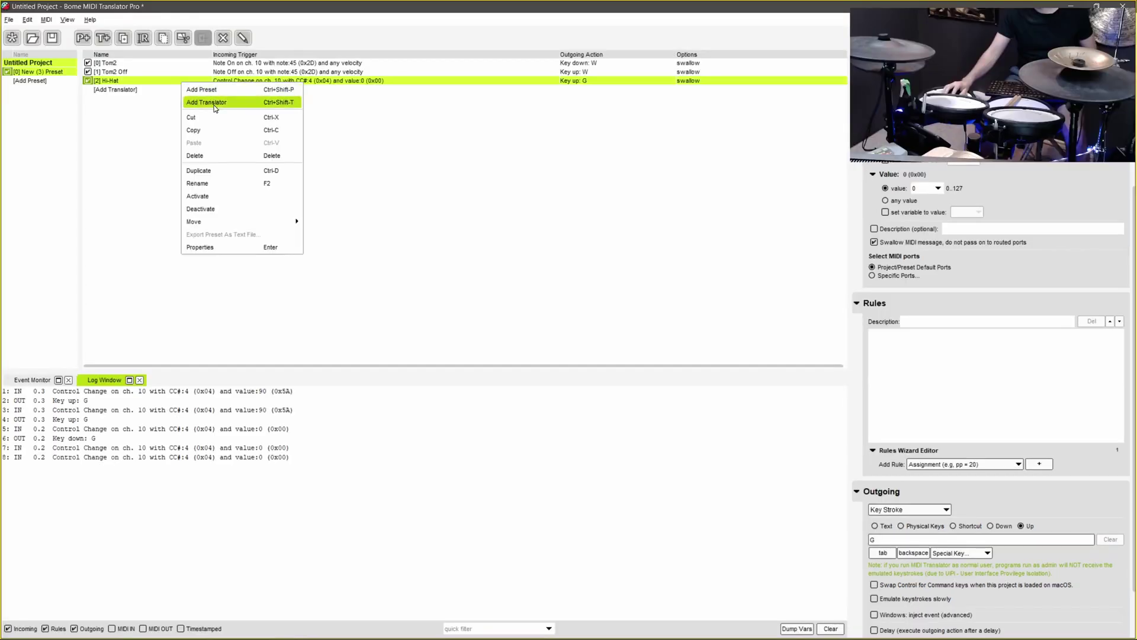
left_click(222, 171)
left_click(165, 90)
left_click(164, 91)
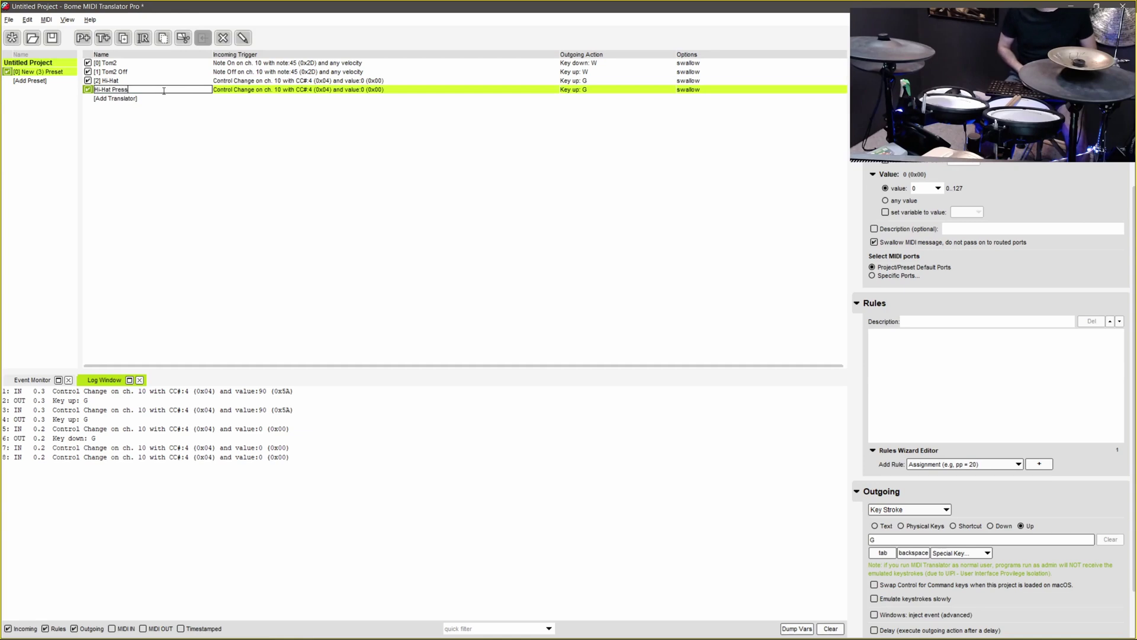
type("Press")
key("Return")
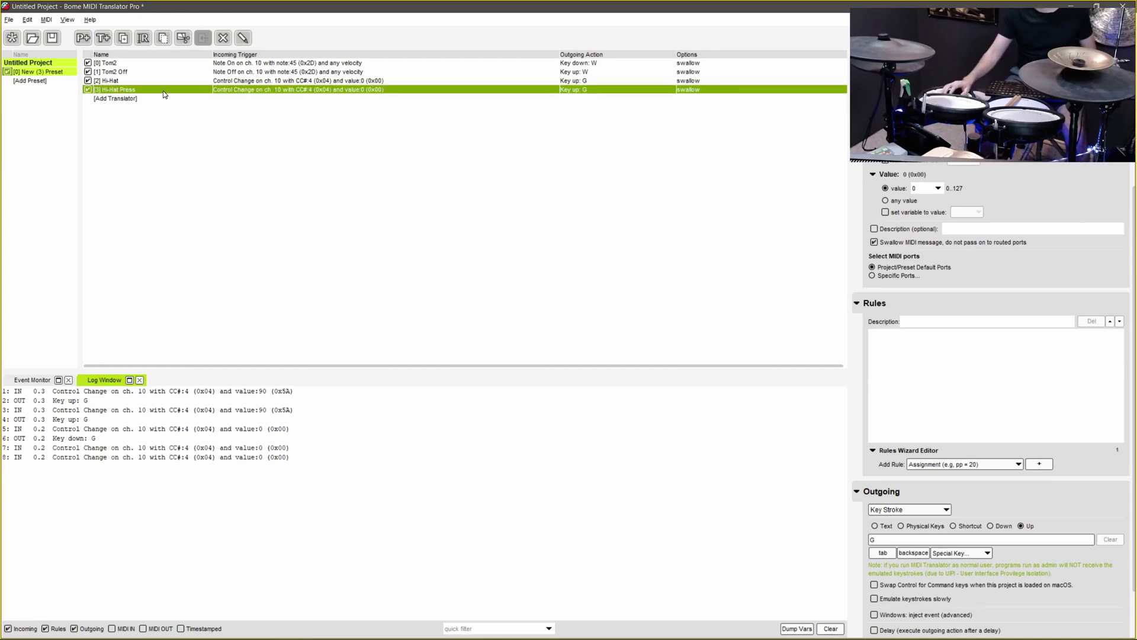
- Capture CC4 value 90 as the Hi-Hat Press trigger
left_click(384, 93)
scroll(999, 177, "up", 5)
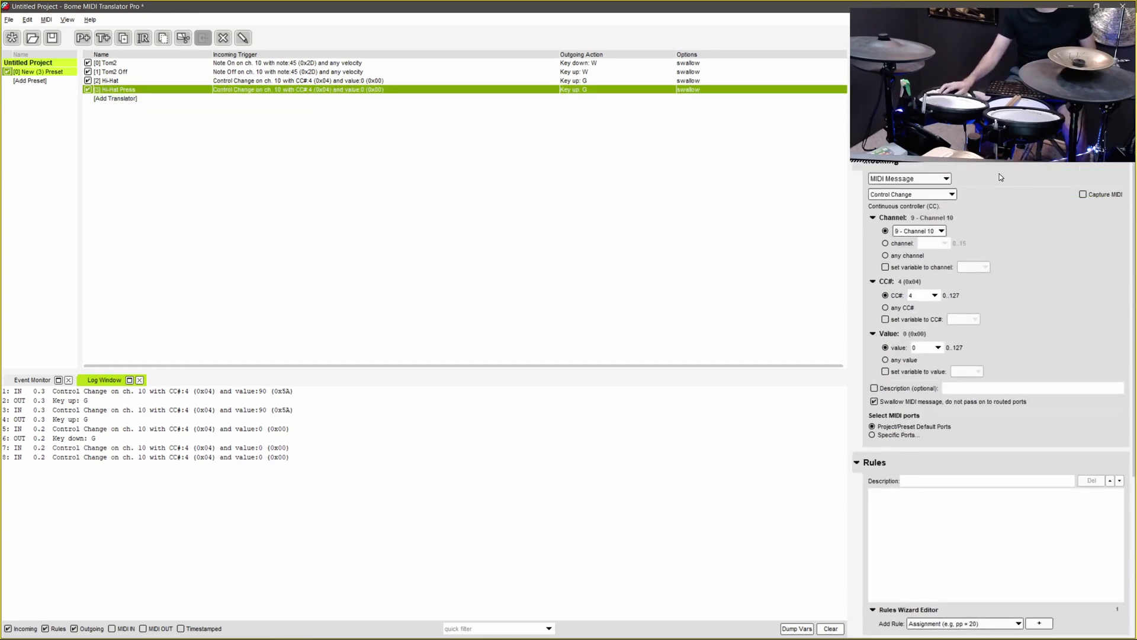
left_click(1082, 194)
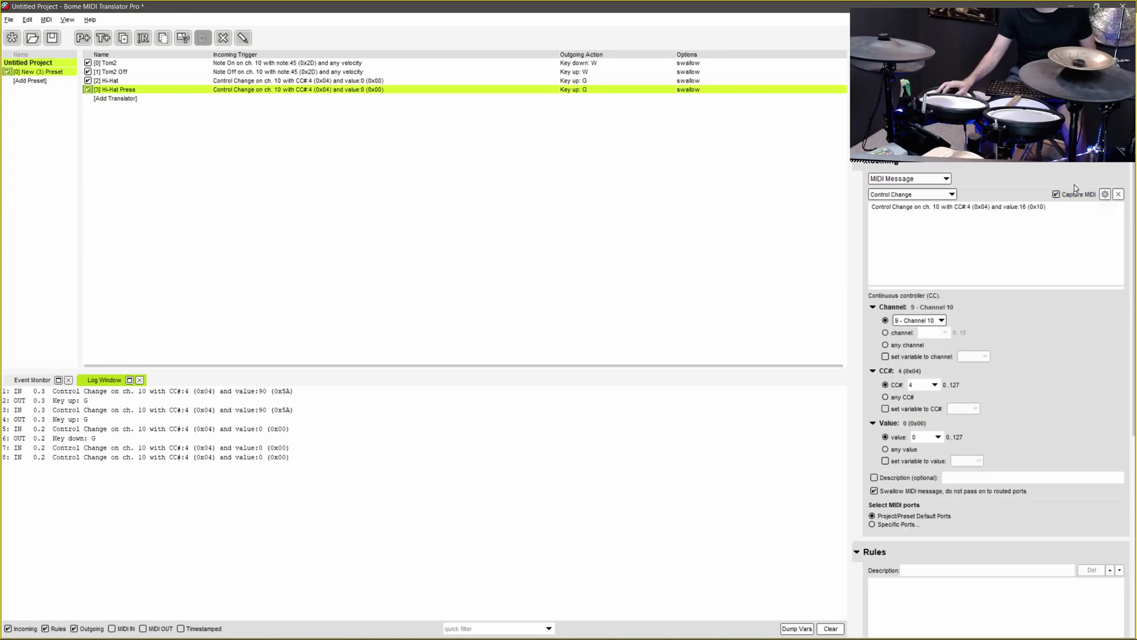
scroll(1043, 245, "down", 1)
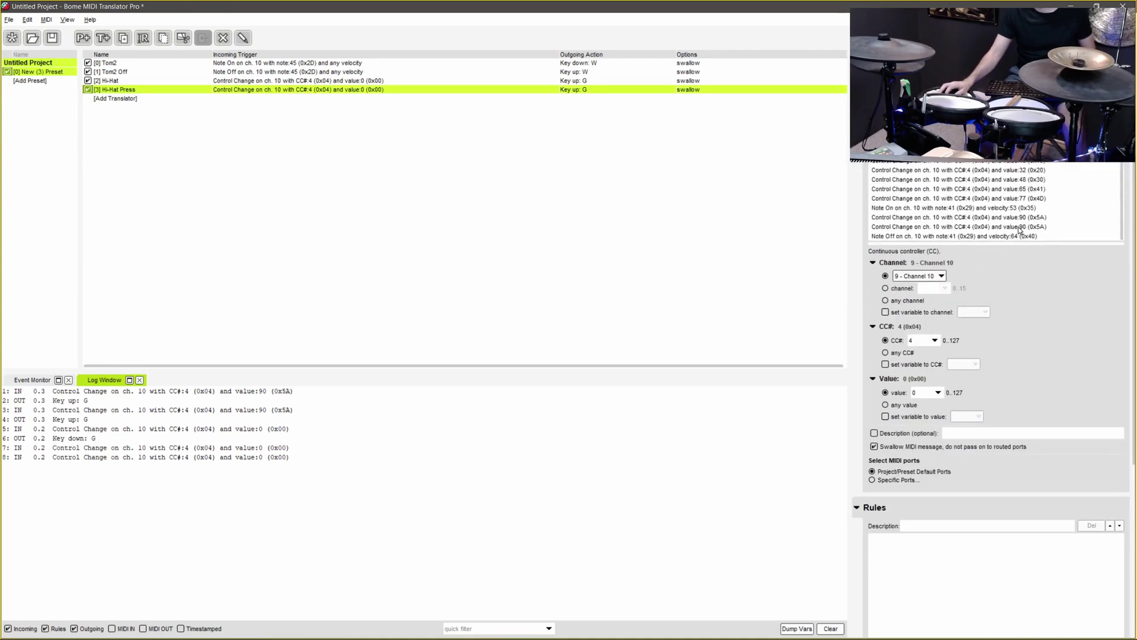
left_click(1018, 226)
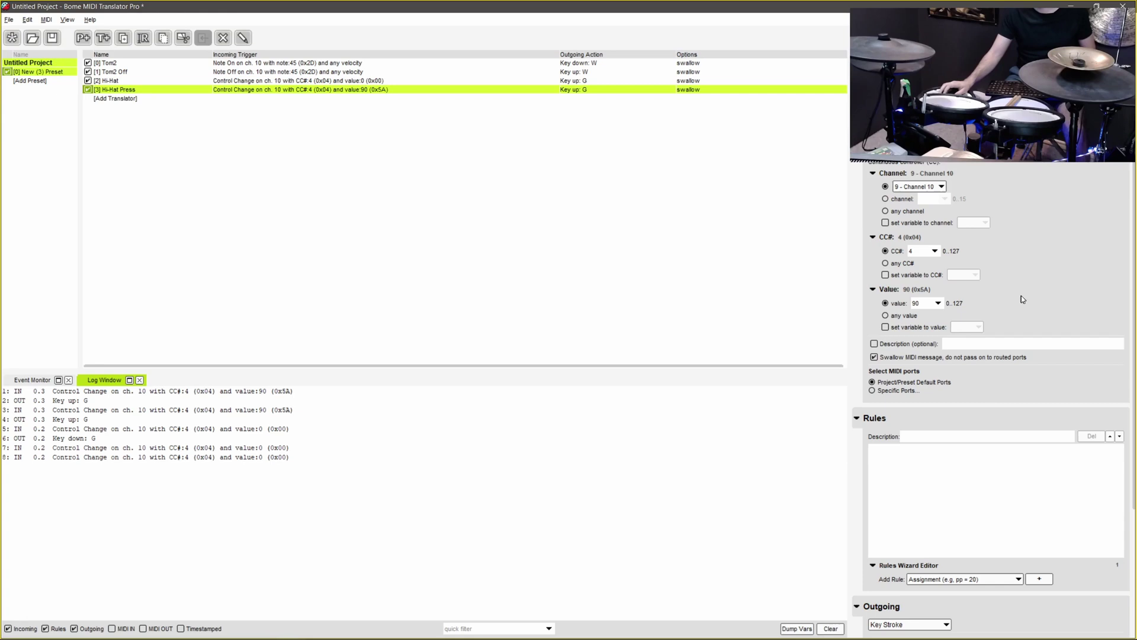
- Switch Hi-Hat Press to a G key-down keystroke with key repeat turned off
scroll(1022, 299, "down", 4)
left_click(1001, 462)
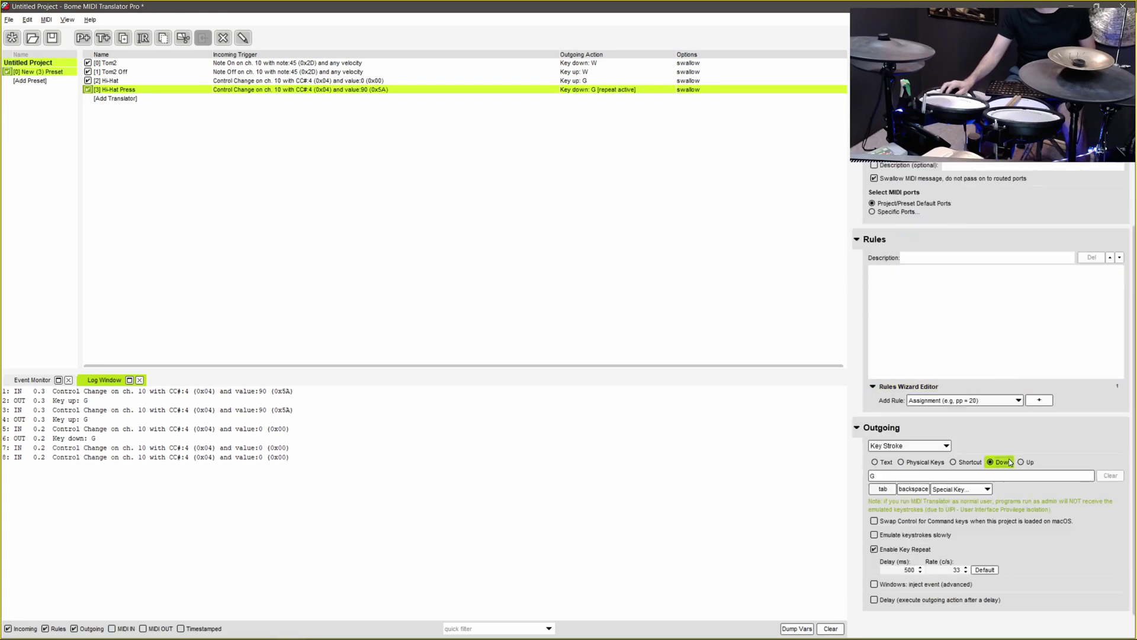
left_click(915, 549)
left_click(897, 290)
type("gg")
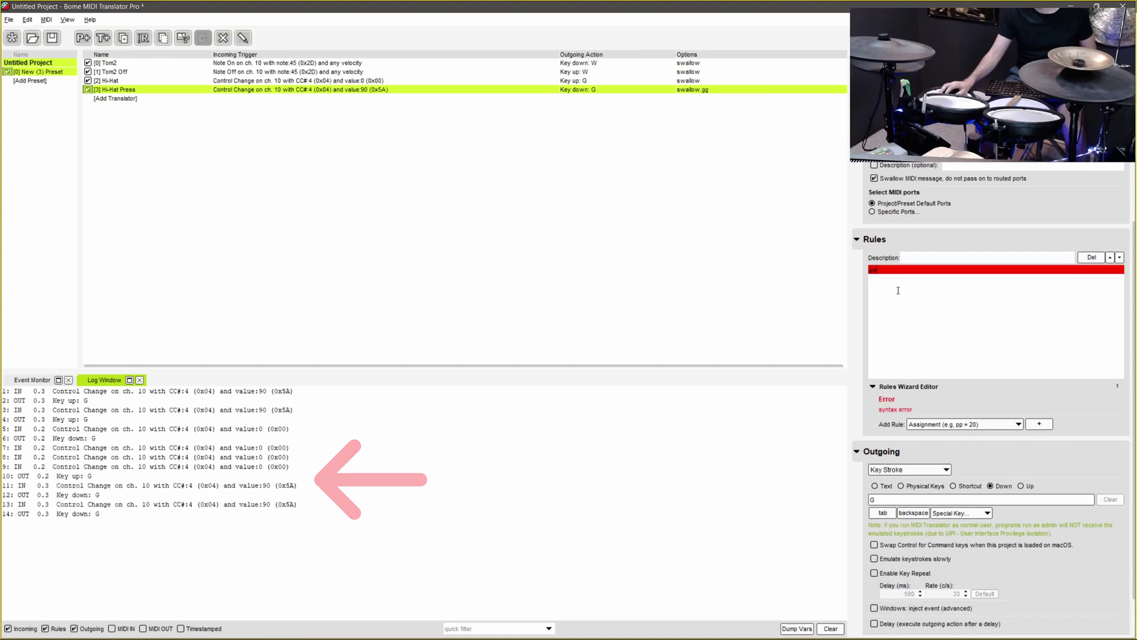
type("gggg")
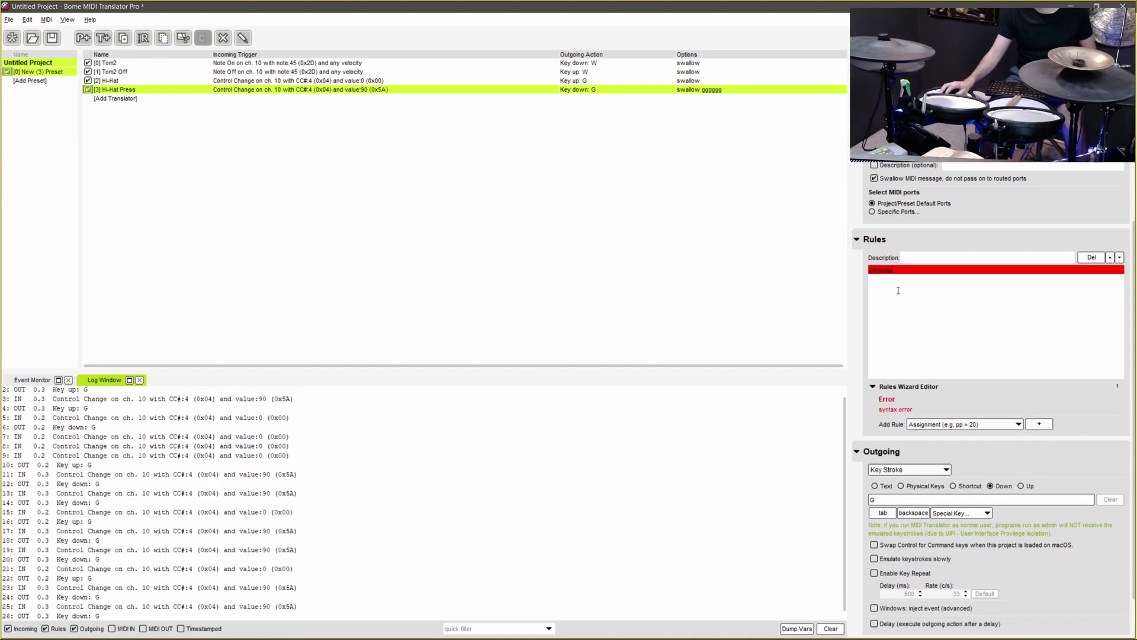
type("gg")
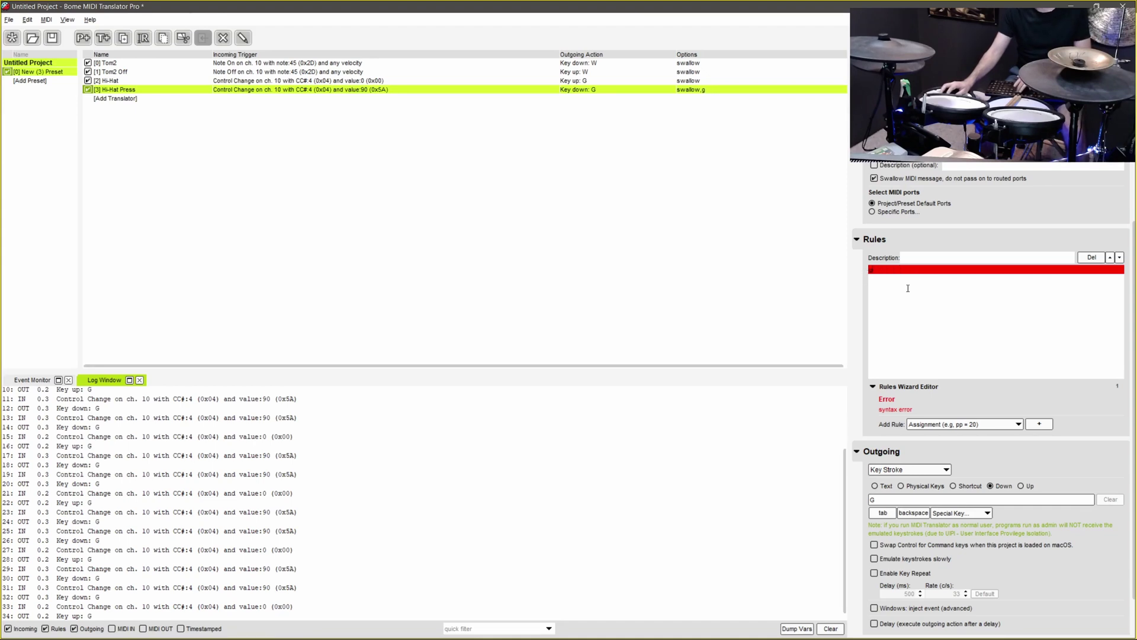
- Delete the stray g, switch to Project64, and run Mario toward the castle with W
key("BackSpace")
key("alt+Tab")
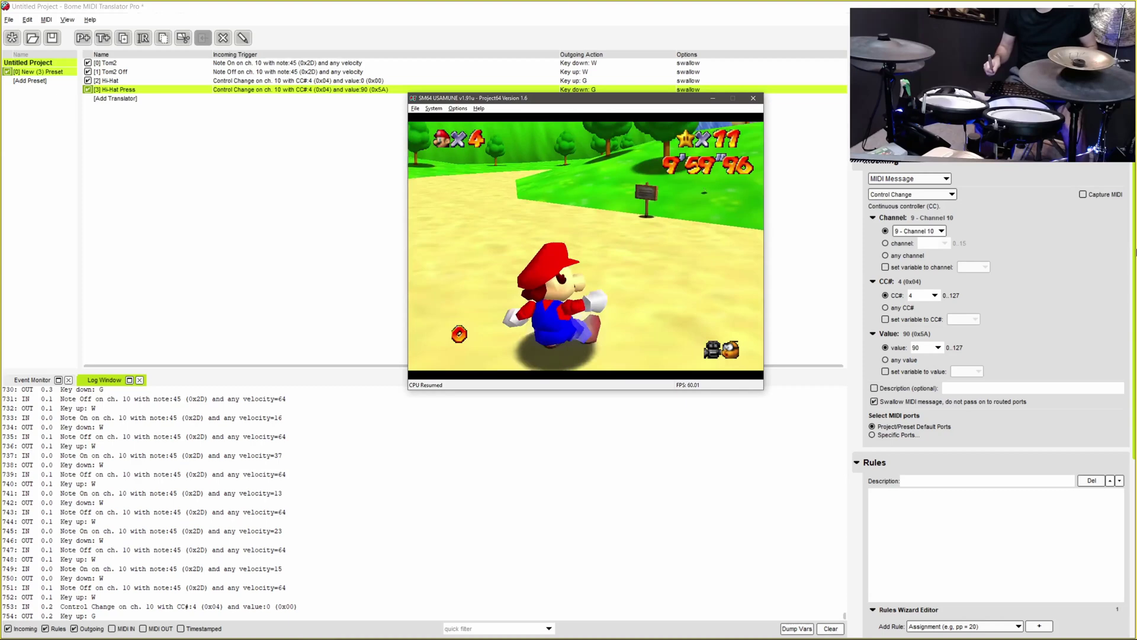
key("w")
key("w")
key("w")
key("w")
key("w")
key("w")
key("w")
key("w")
key("w")
key("w")
key("w")
key("w")
key("w")
key("w")
key("w")
key("w")
key("w")
key("w")
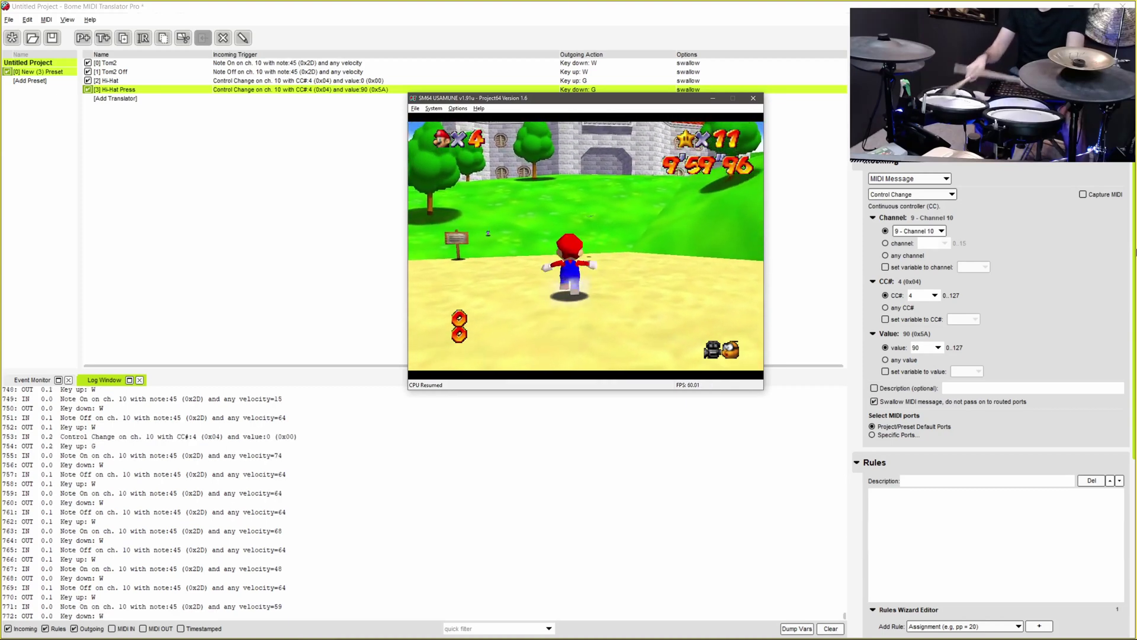
key("w")
key("w")
key("w")
key("w")
key("w")
key("w")
key("w")
key("w")
key("w")
key("w")
key("w")
key("w")
key("w")
key("w")
key("w")
key("w")
key("w")
key("w")
key("w")
key("w")
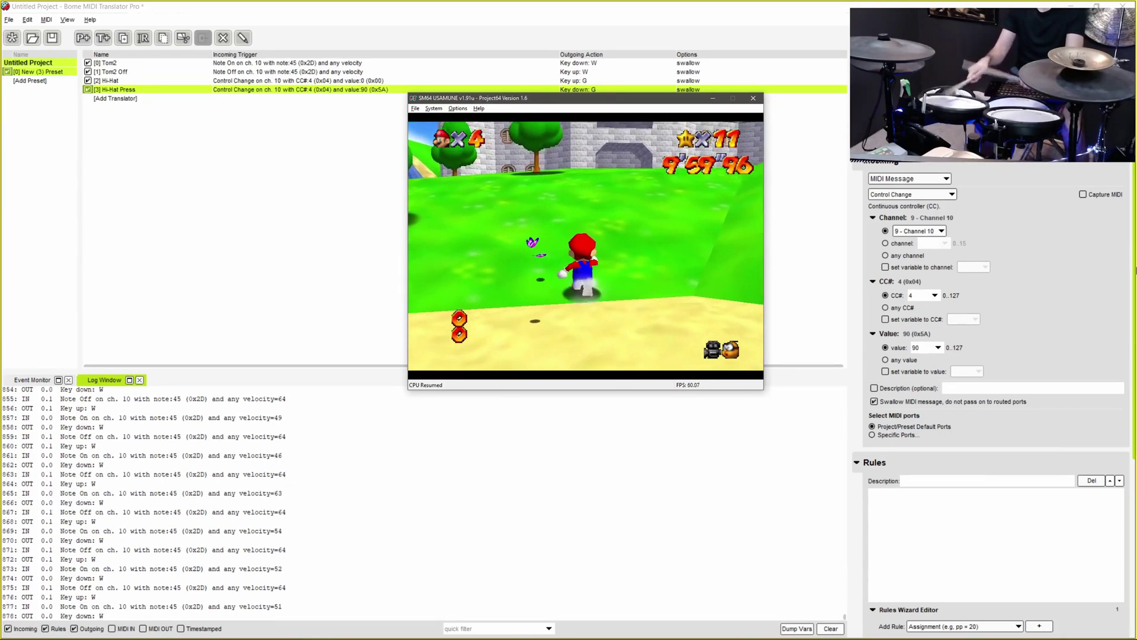
key("w")
key("w")
key("w")
key("w")
key("w")
key("w")
key("w")
key("w")
key("w")
key("w")
key("w")
key("w")
key("w")
key("w")
key("w")
key("w")
key("w")
key("w")
key("w")
key("w")
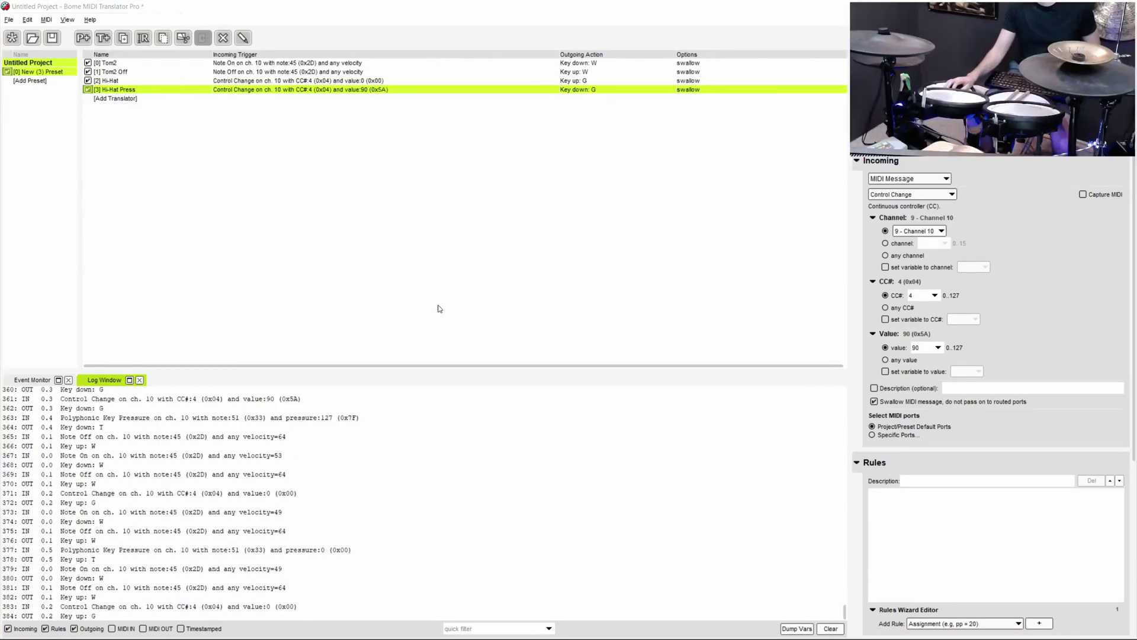
- Add a Ride Cymbal Choke translator triggered by the captured note 51 pressure 127 message
left_click(128, 99)
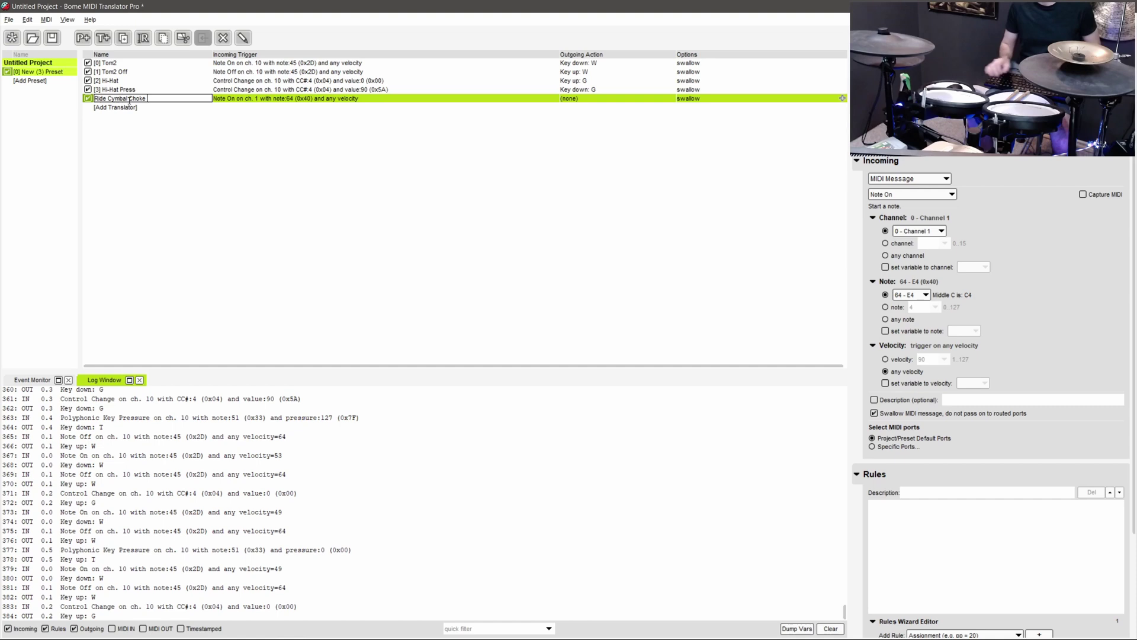
key("Return")
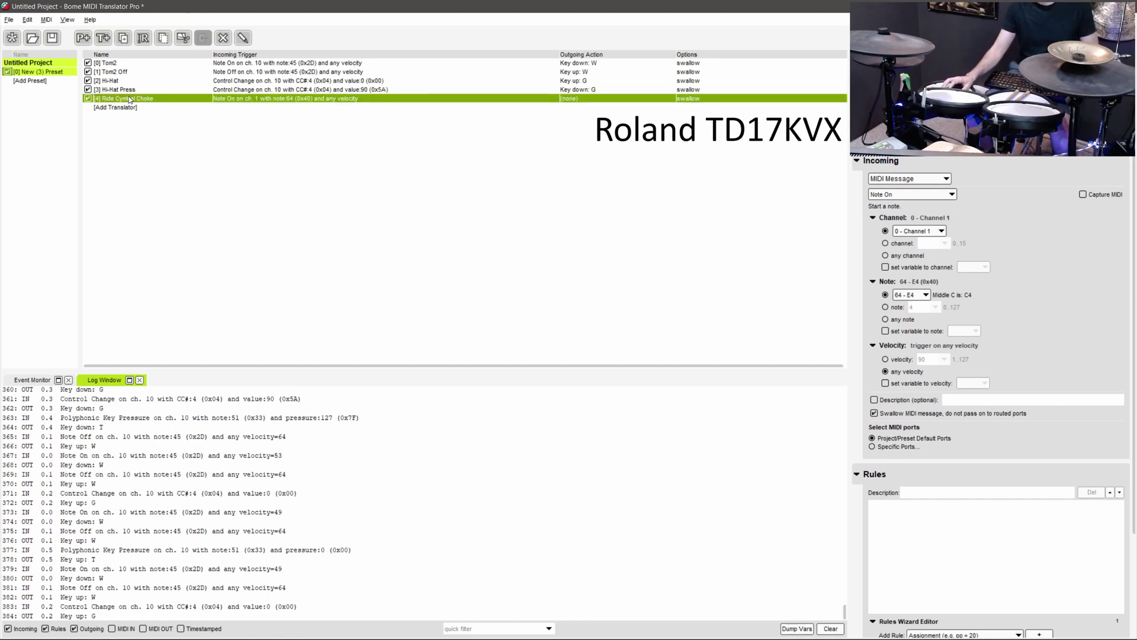
left_click(1091, 196)
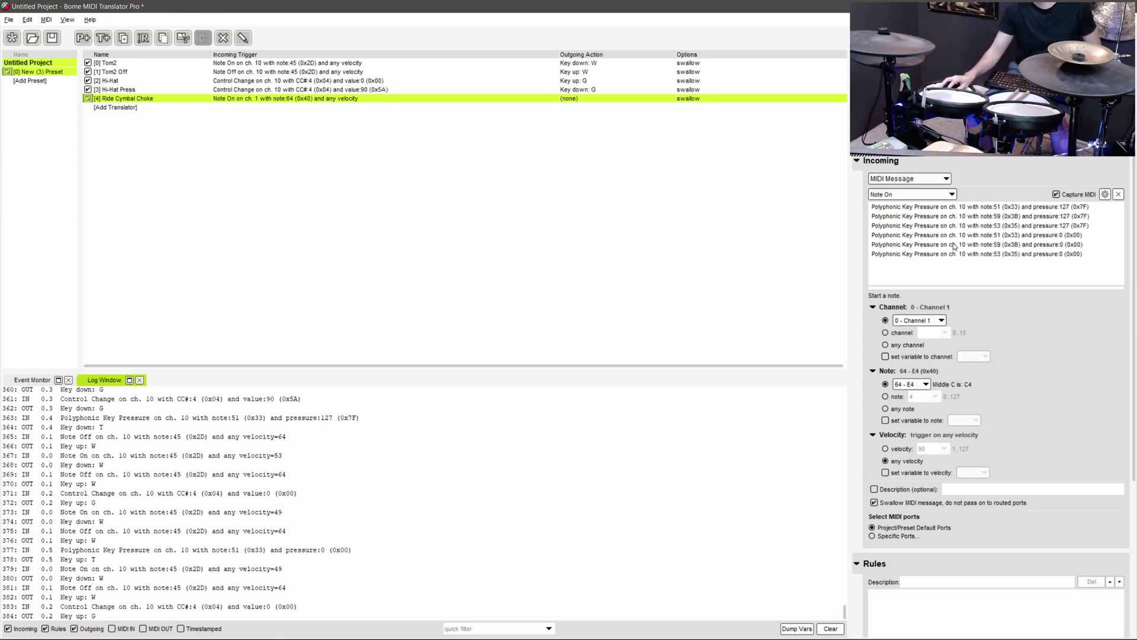
left_click(960, 209)
- Make its outgoing action a Key Stroke set to Down, ready for the key entry
scroll(959, 208, "down", 3)
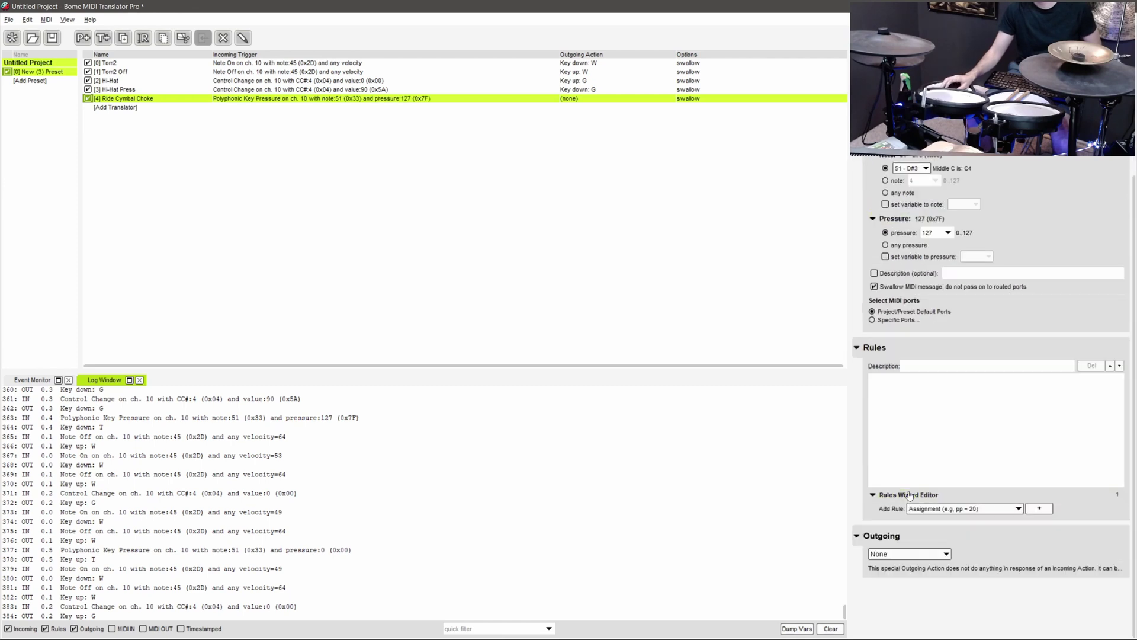
left_click(909, 554)
left_click(911, 442)
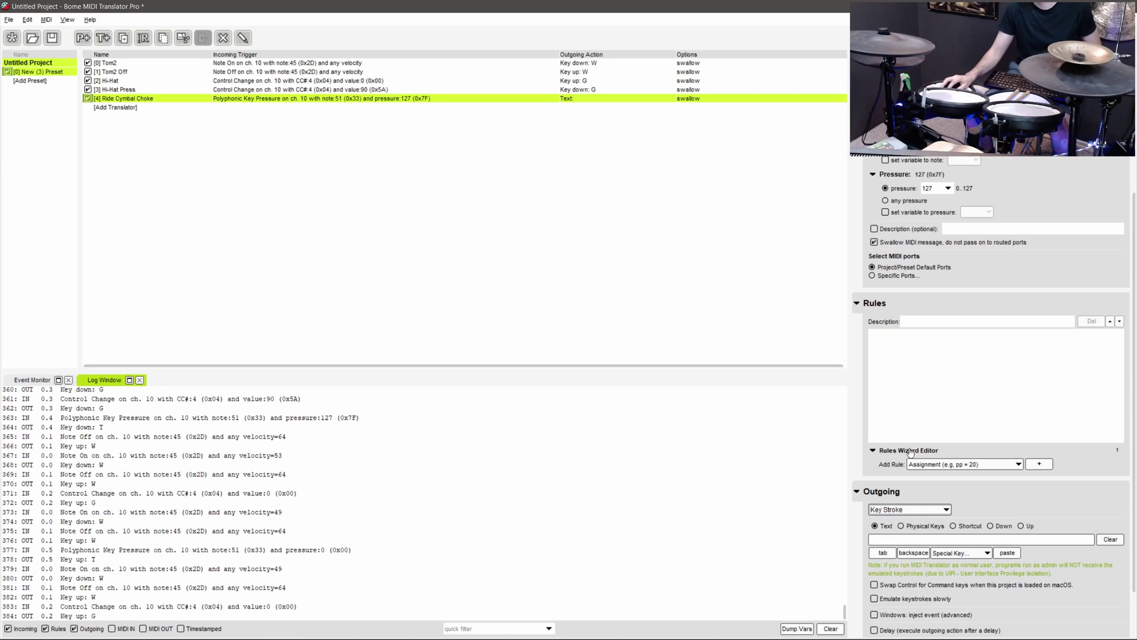
left_click(1000, 527)
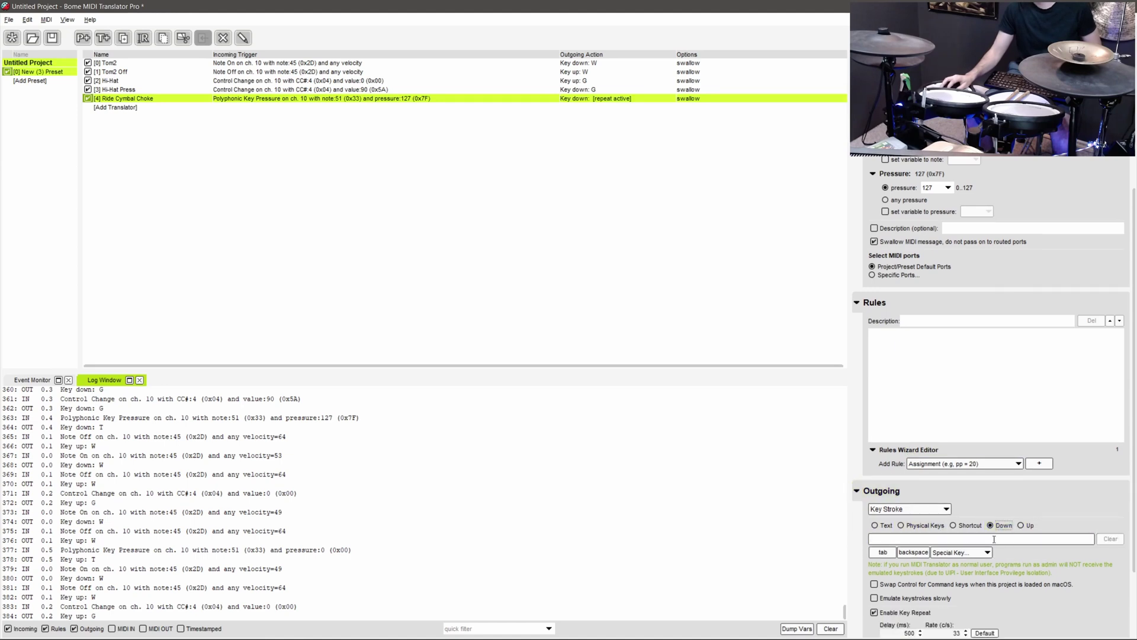
left_click(994, 539)
- Set the choke key to T, then duplicate it as a release sending Key up T on pressure 0
key("t")
right_click(187, 100)
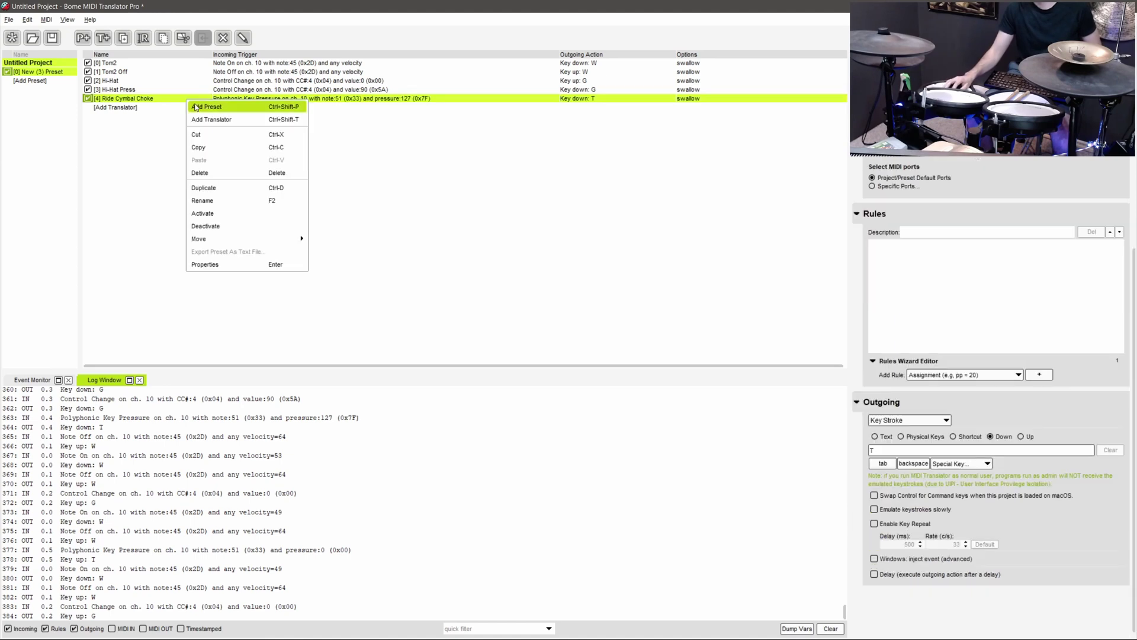
left_click(241, 189)
left_click(1084, 195)
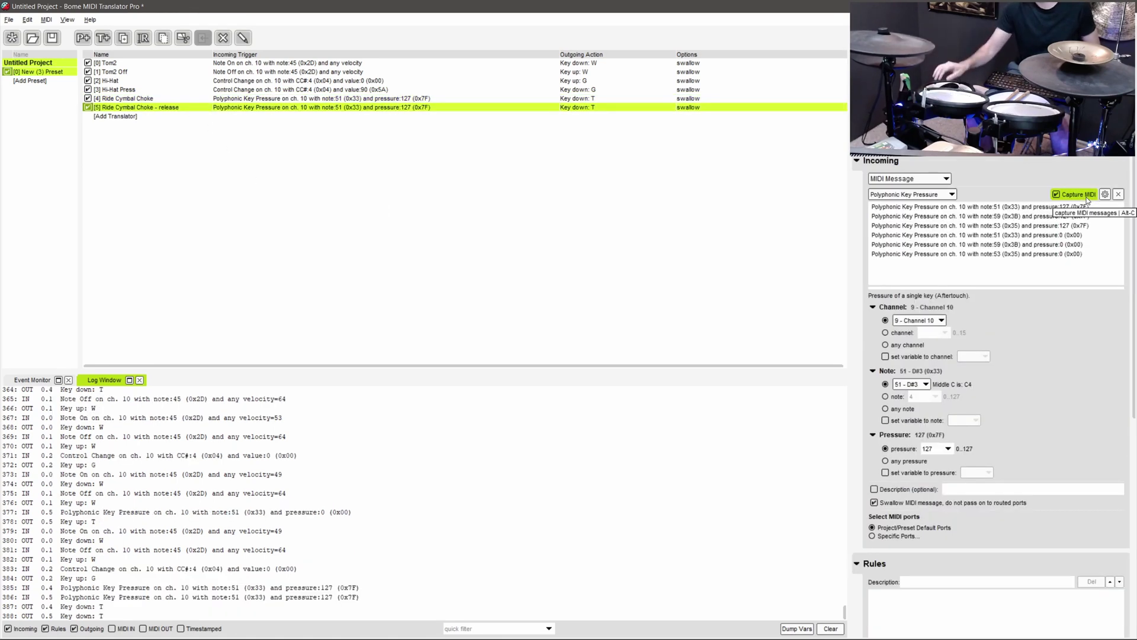
left_click(1033, 235)
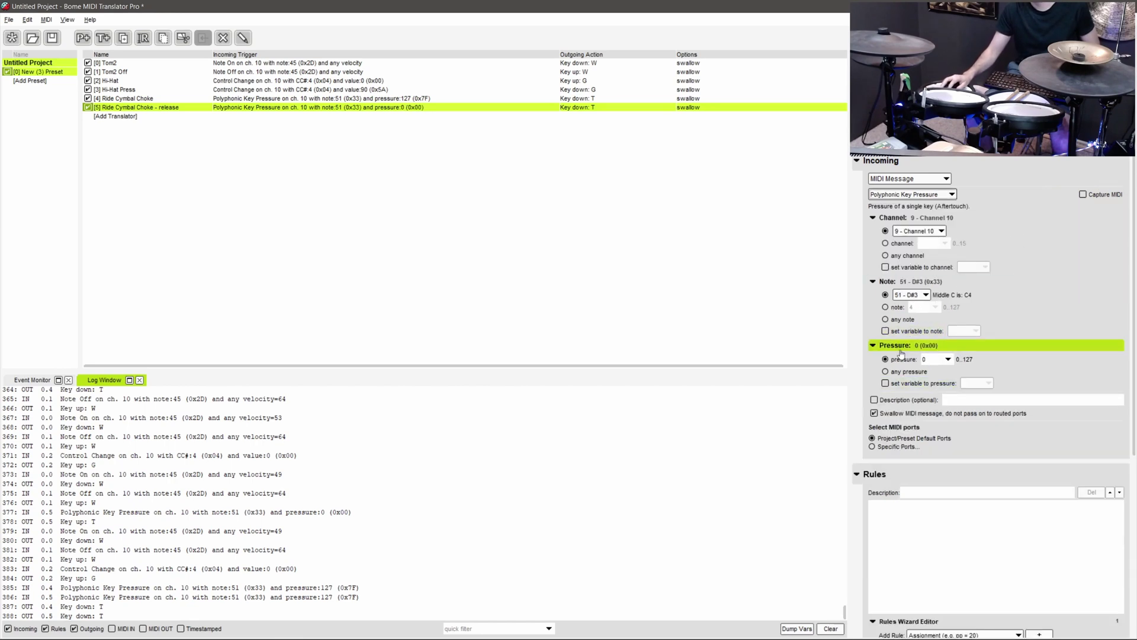
scroll(922, 353, "down", 5)
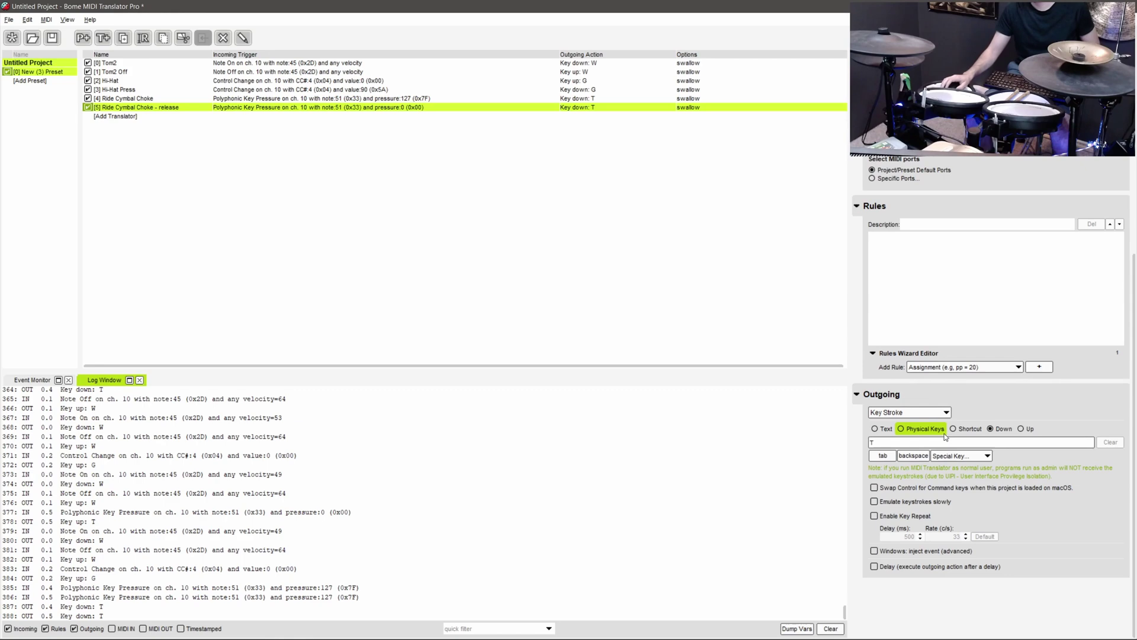
left_click(1022, 430)
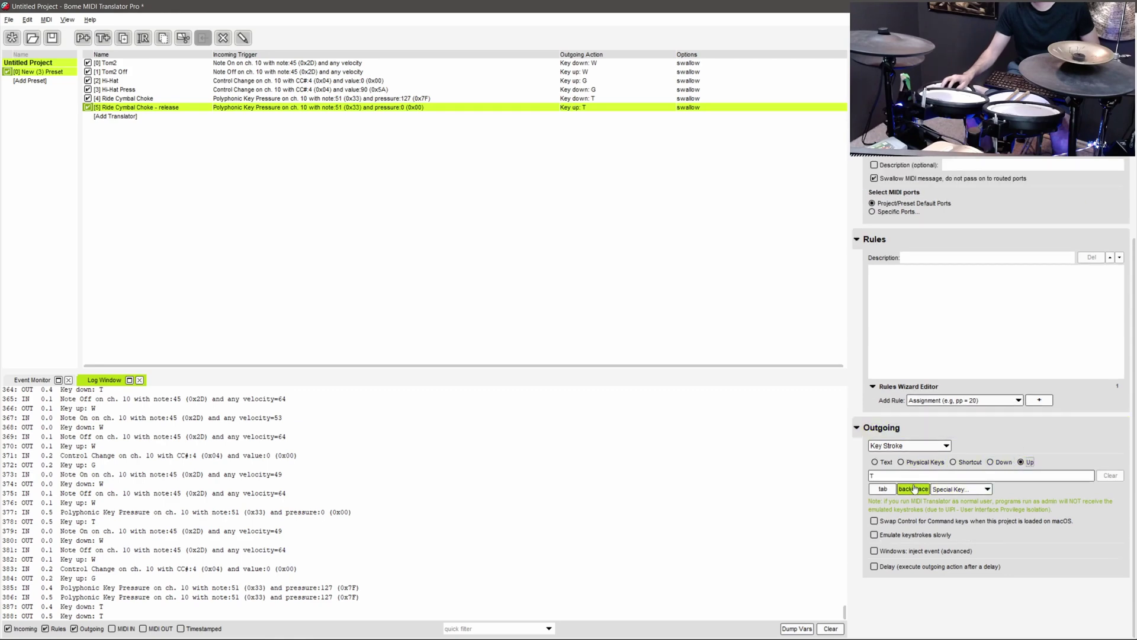
key("alt+Tab")
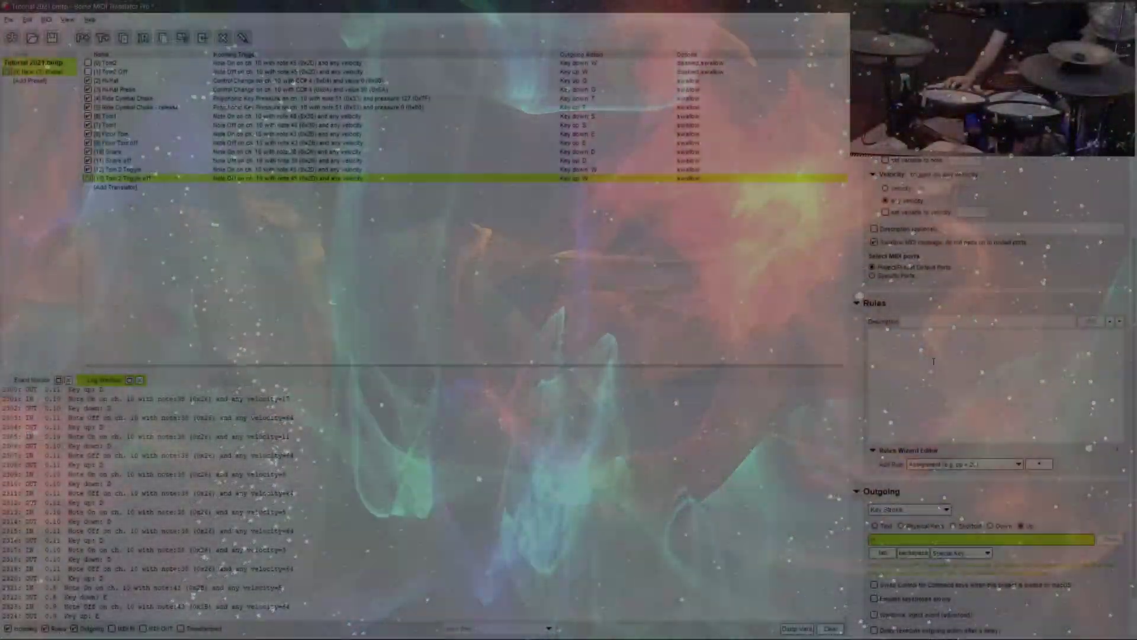
- Select the Tom 2 toggle translators and review Tom 2 Toggle off's rules before testing in Mario 64
left_click(605, 172, "shift")
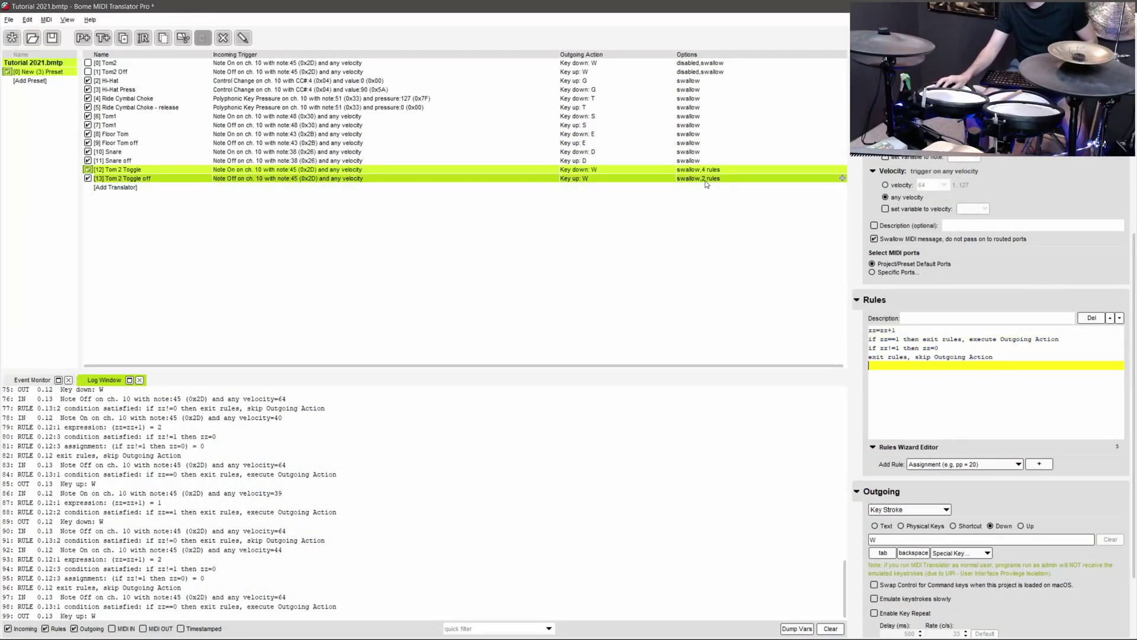
key("Down")
left_click_drag(1027, 363, 915, 331)
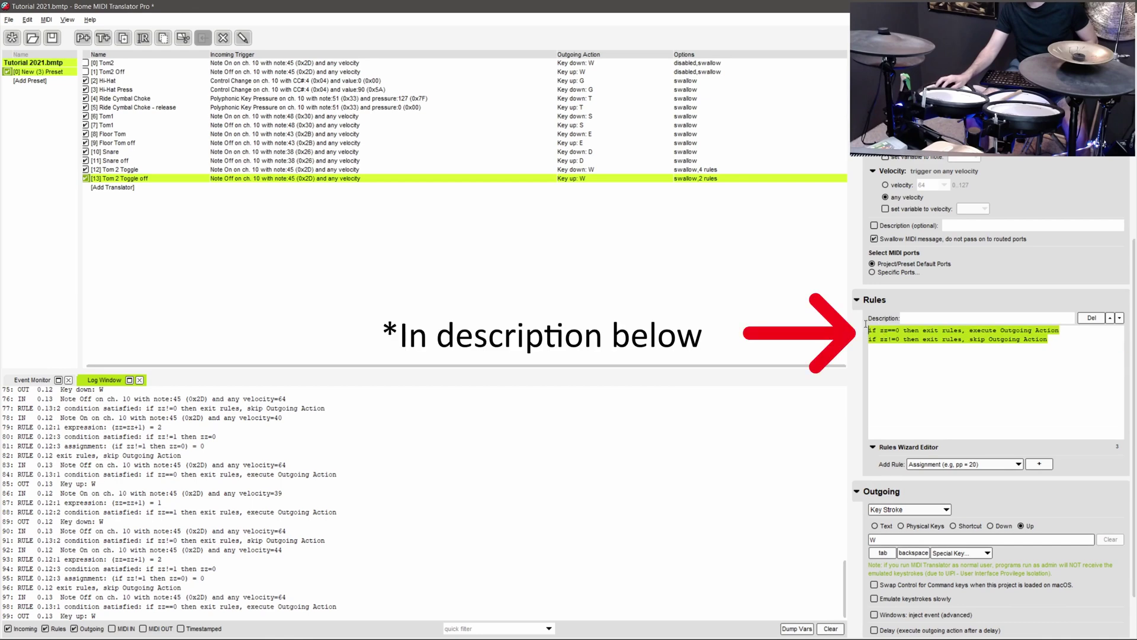
left_click(1002, 351)
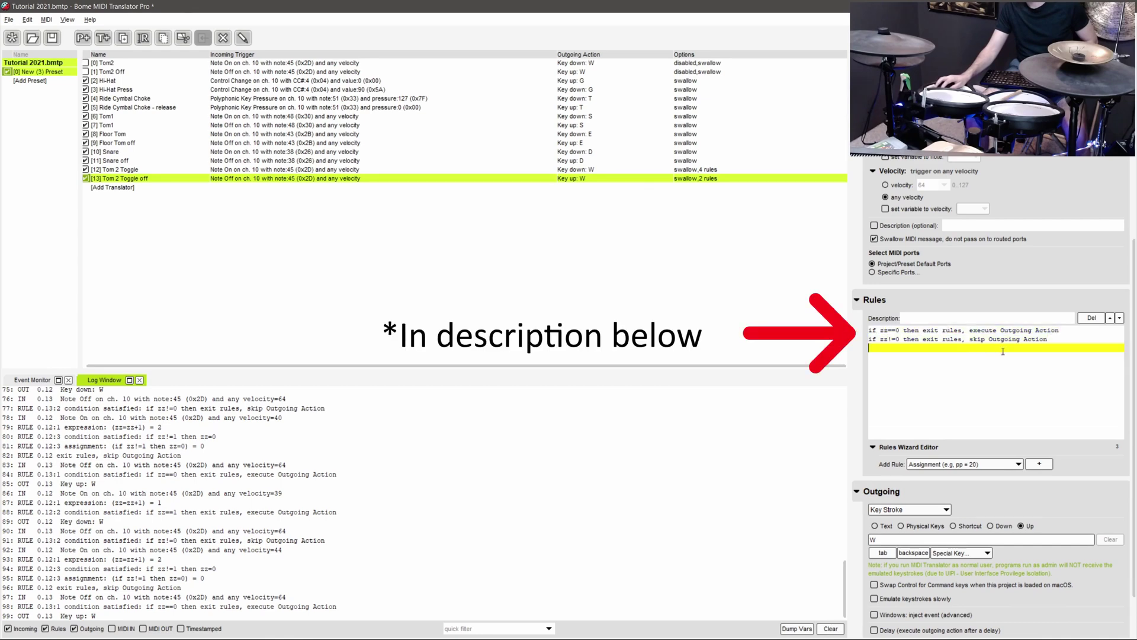
key("alt+Tab")
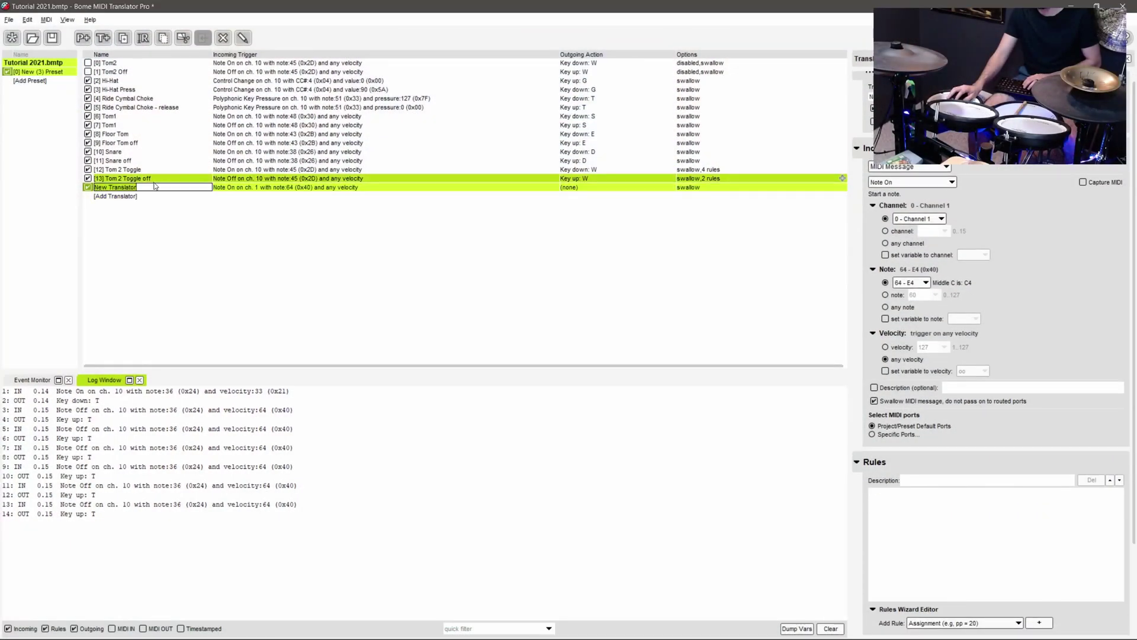
- Add a Bass Drum On translator: Note On 36, any velocity, Key Stroke Down T
type("Bass Dr")
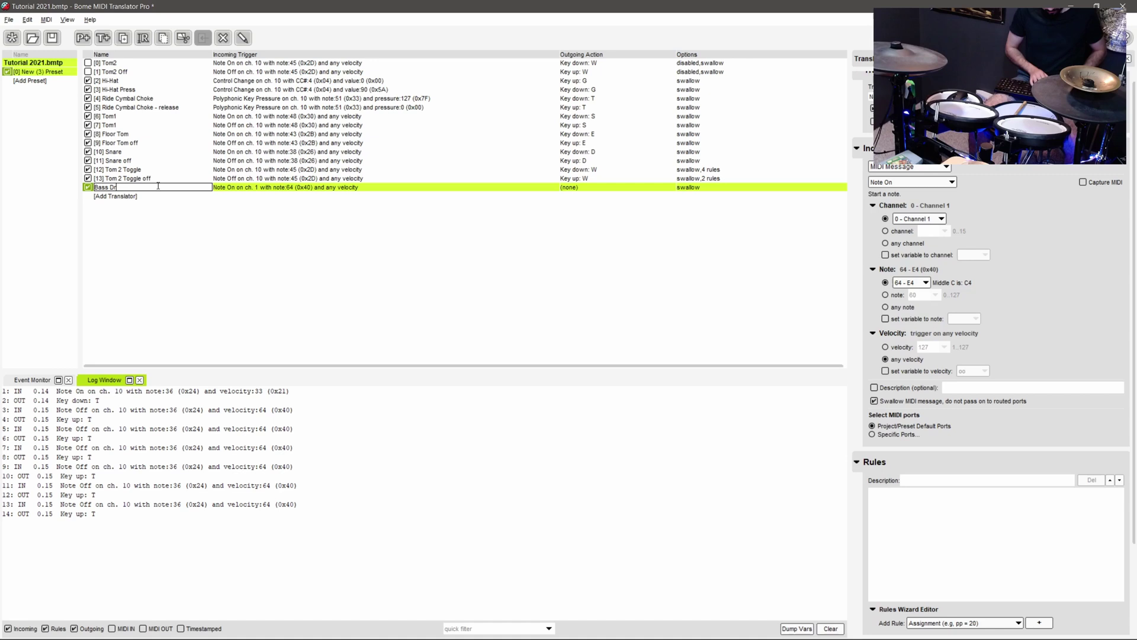
type("um On")
key("Return")
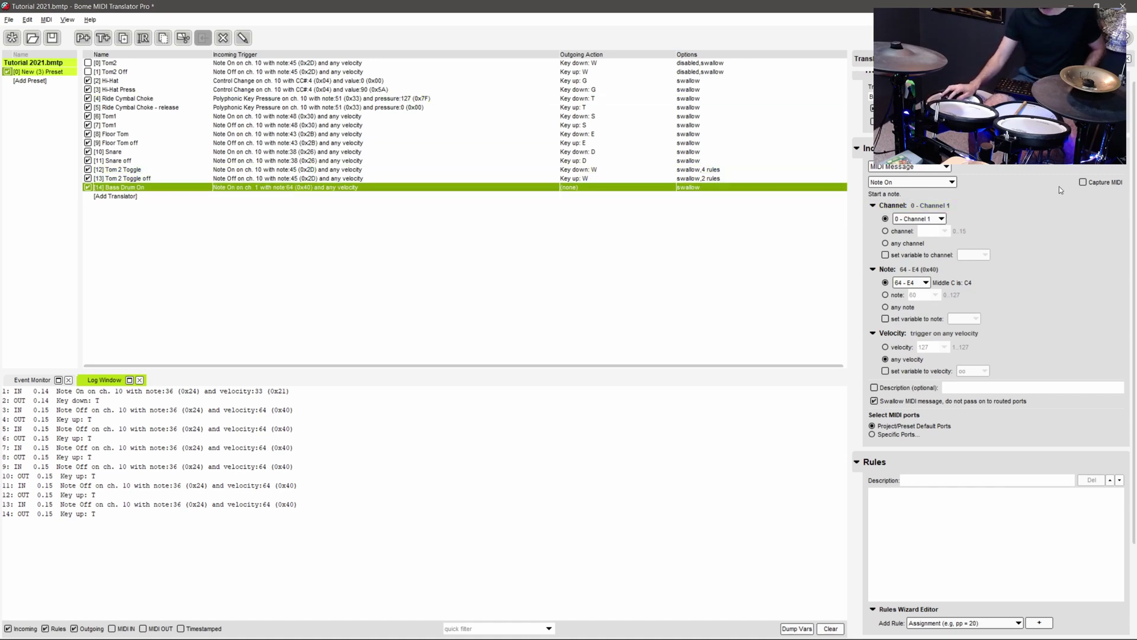
left_click(1084, 183)
left_click(911, 196)
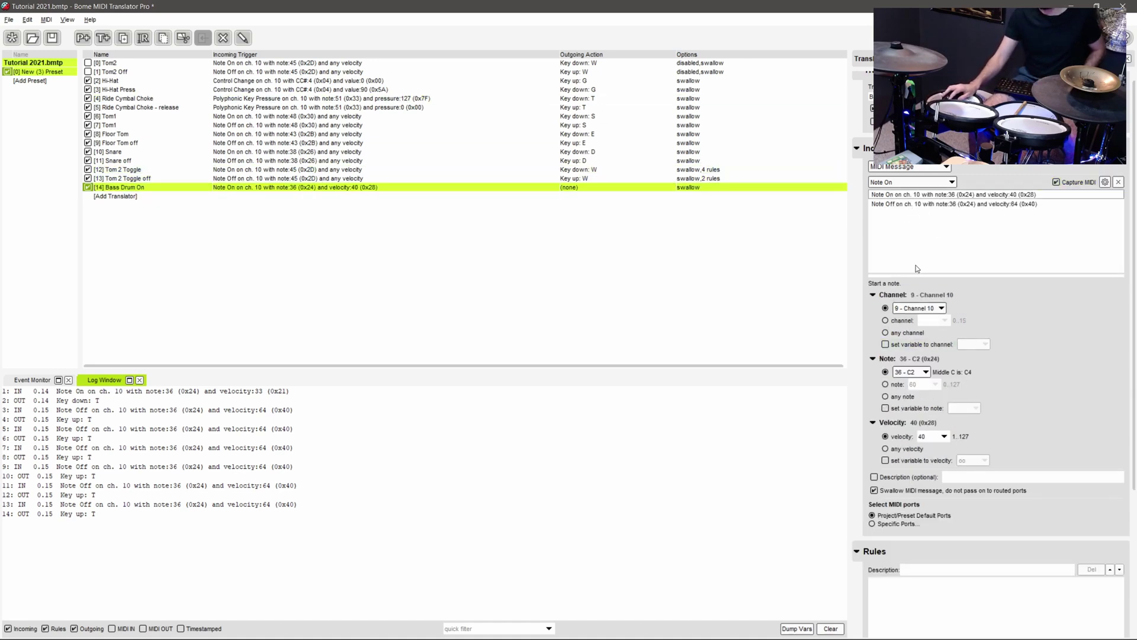
left_click(900, 448)
scroll(982, 449, "down", 3)
scroll(982, 444, "down", 3)
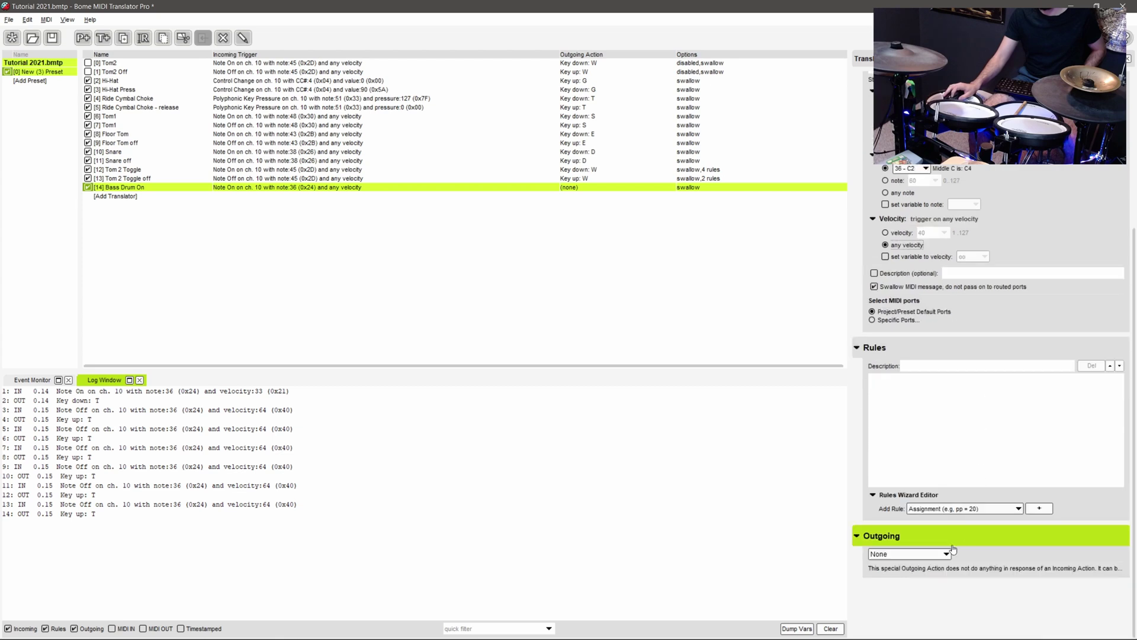
left_click(909, 549)
left_click(900, 445)
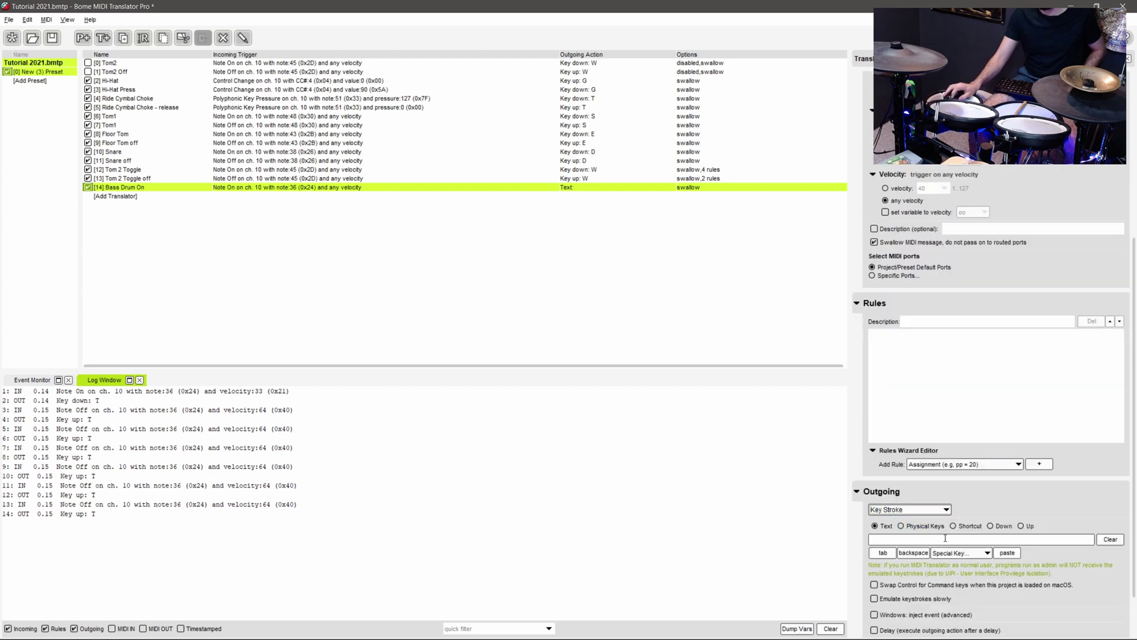
left_click(1003, 526)
key("t")
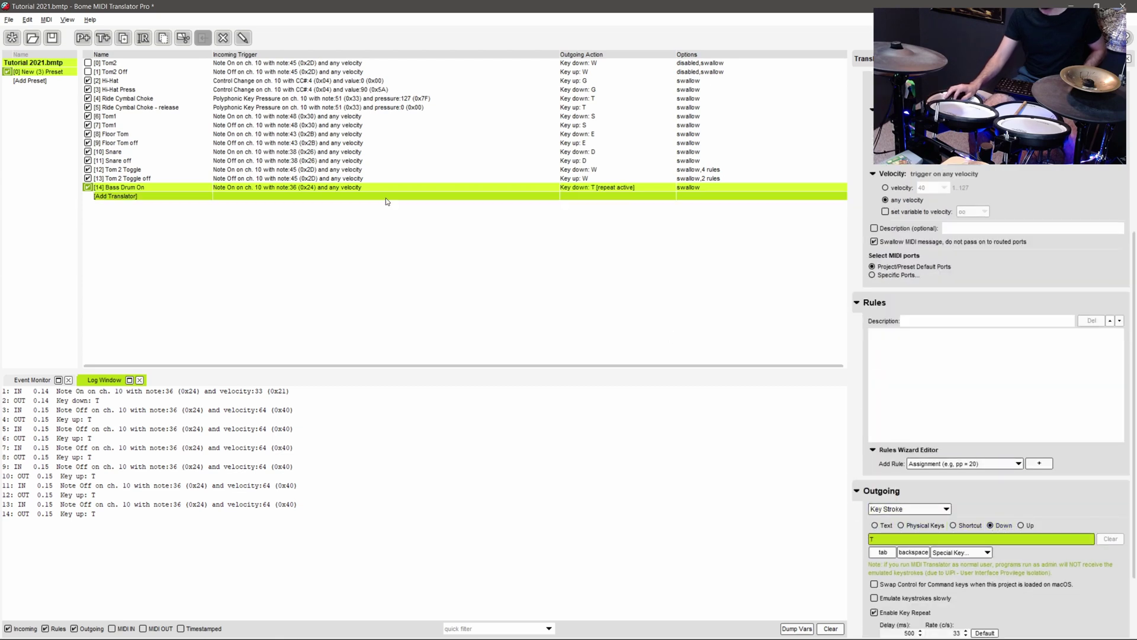
- Duplicate it as a Note Off 36 translator releasing T after a 400 ms delay
left_click(349, 188)
key("ctrl+d")
scroll(1004, 180, "up", 5)
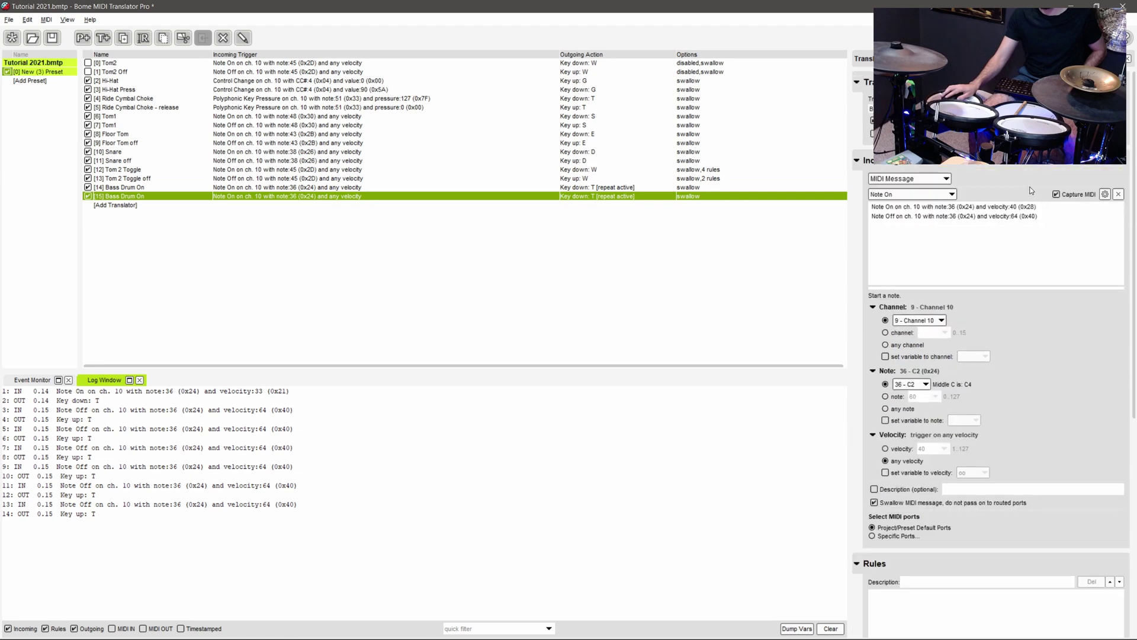
left_click(972, 217)
scroll(974, 379, "down", 5)
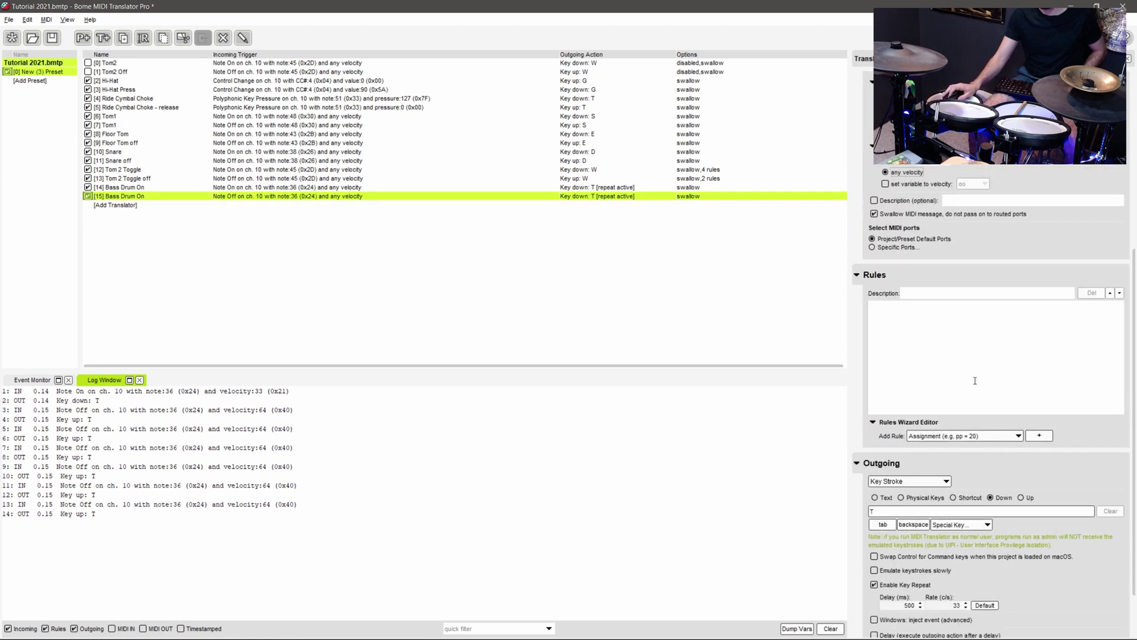
left_click(1028, 499)
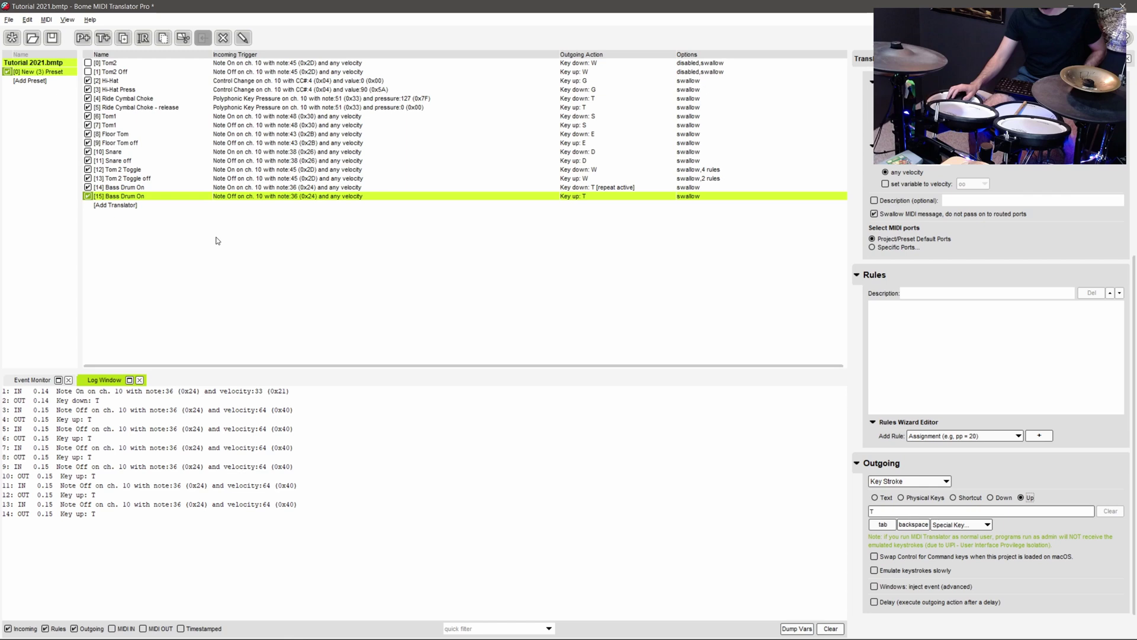
scroll(906, 571, "down", 1)
left_click(906, 566)
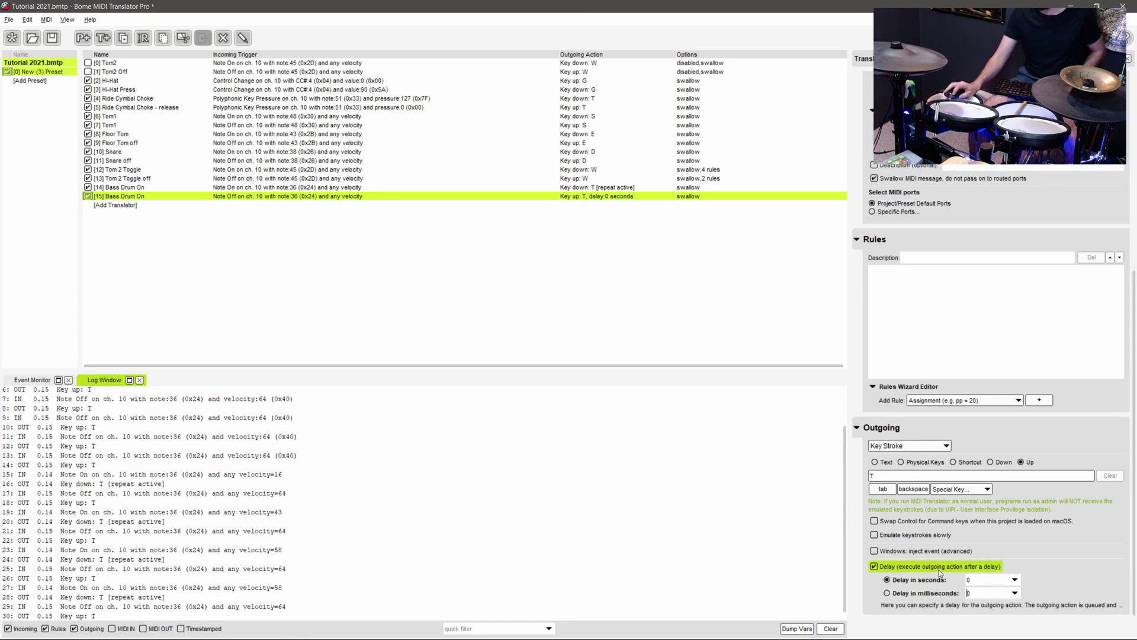
left_click(981, 592)
type("5")
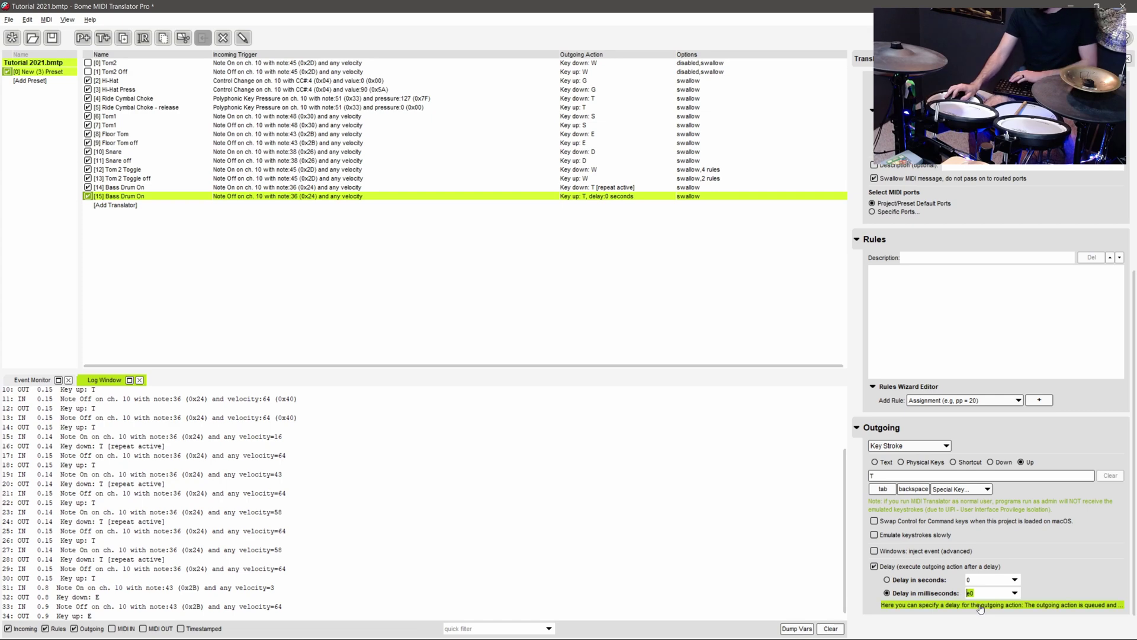
type("00")
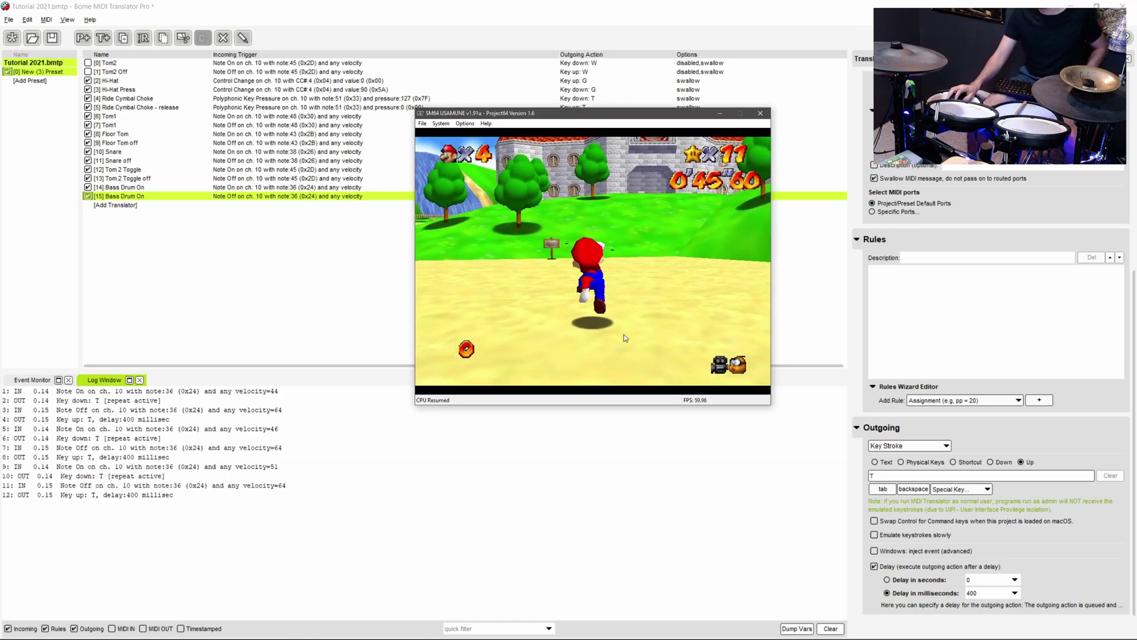
- Test Mario's bass-drum jumps with the key-release delay switched off, then back on
left_click(874, 566)
left_click(696, 395)
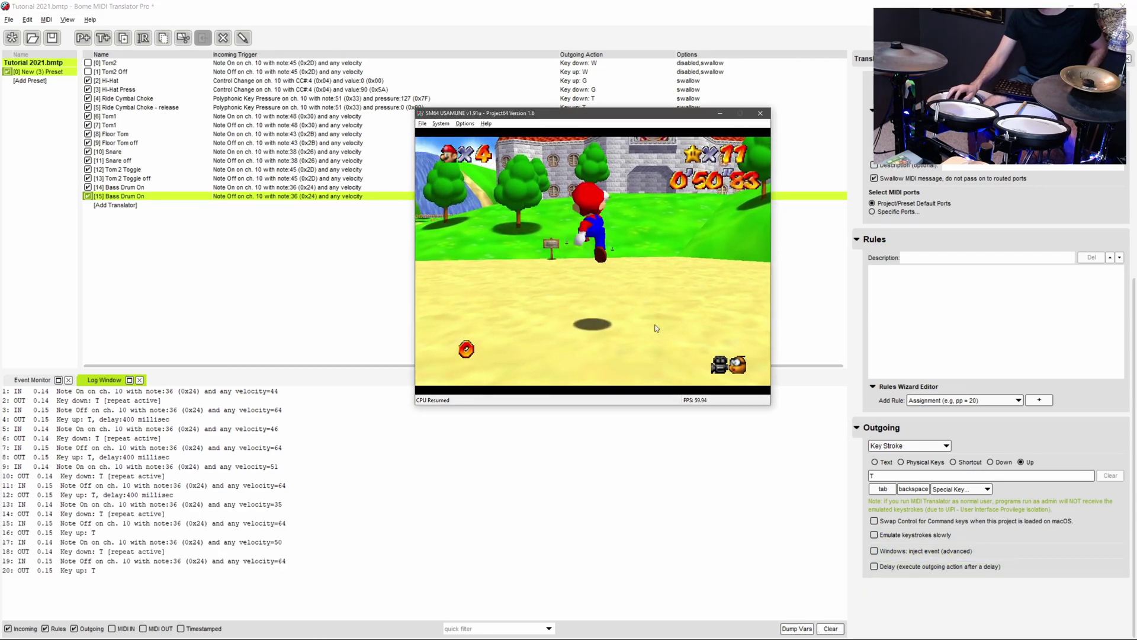
left_click(874, 566)
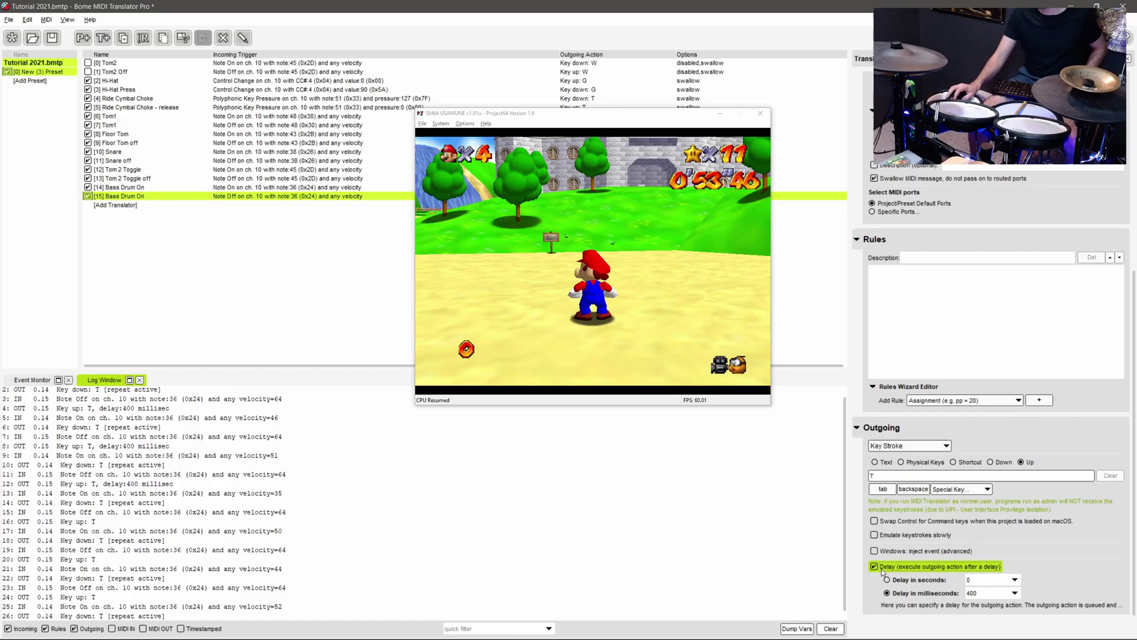
left_click(643, 339)
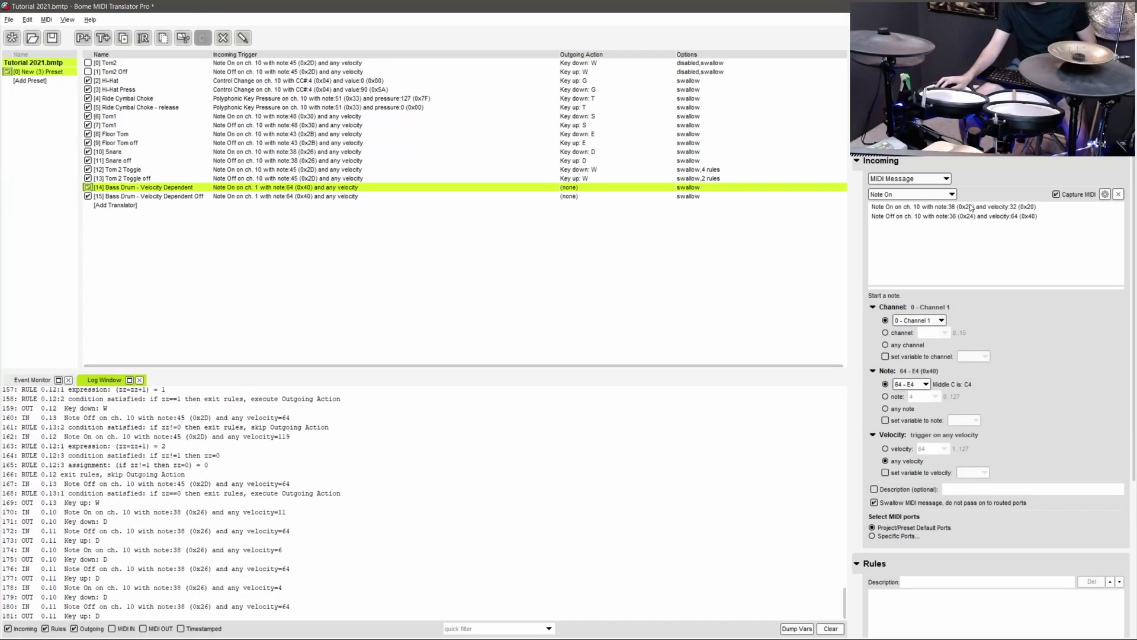
- Set translator 14 to Note On 36, any velocity stored in oo, Key down T, repeat off
left_click(943, 207)
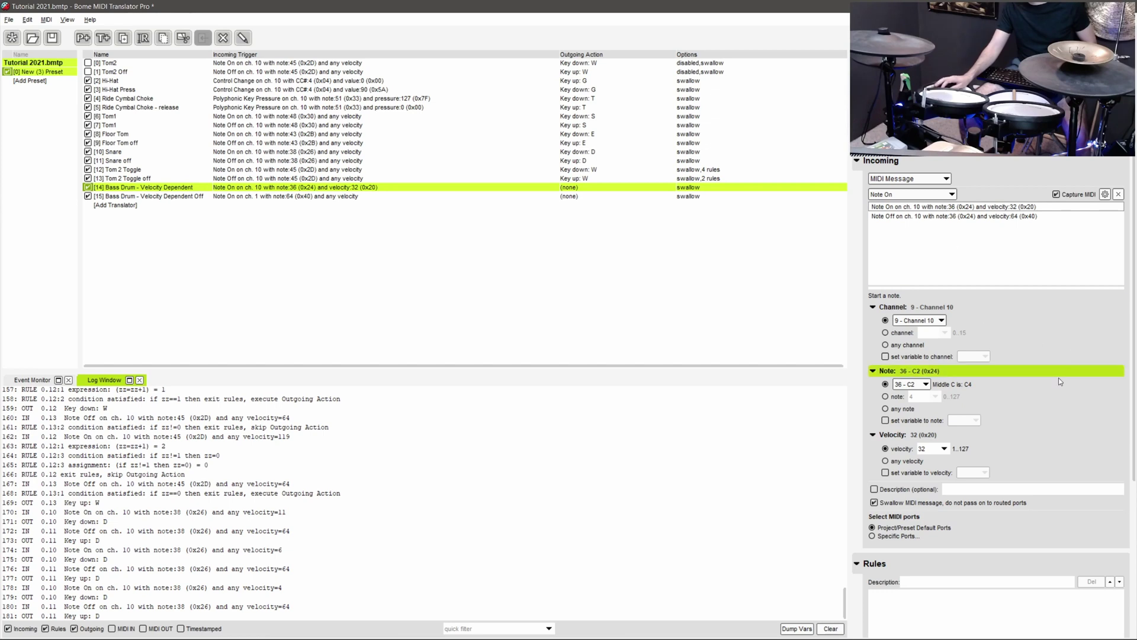
scroll(924, 379, "down", 2)
left_click(911, 395)
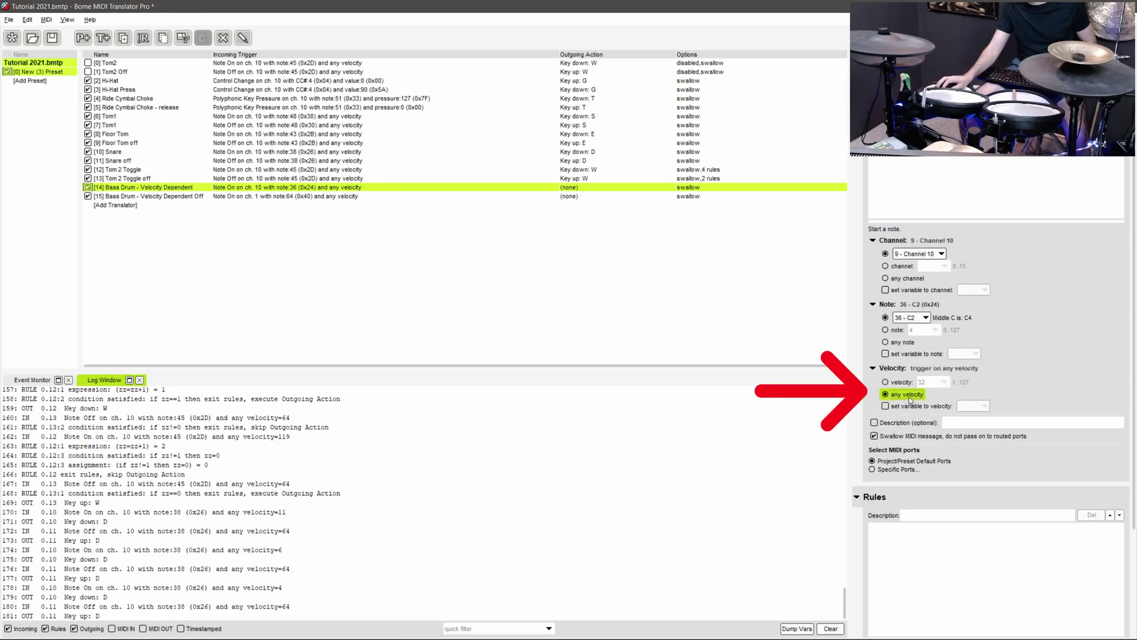
left_click(906, 405)
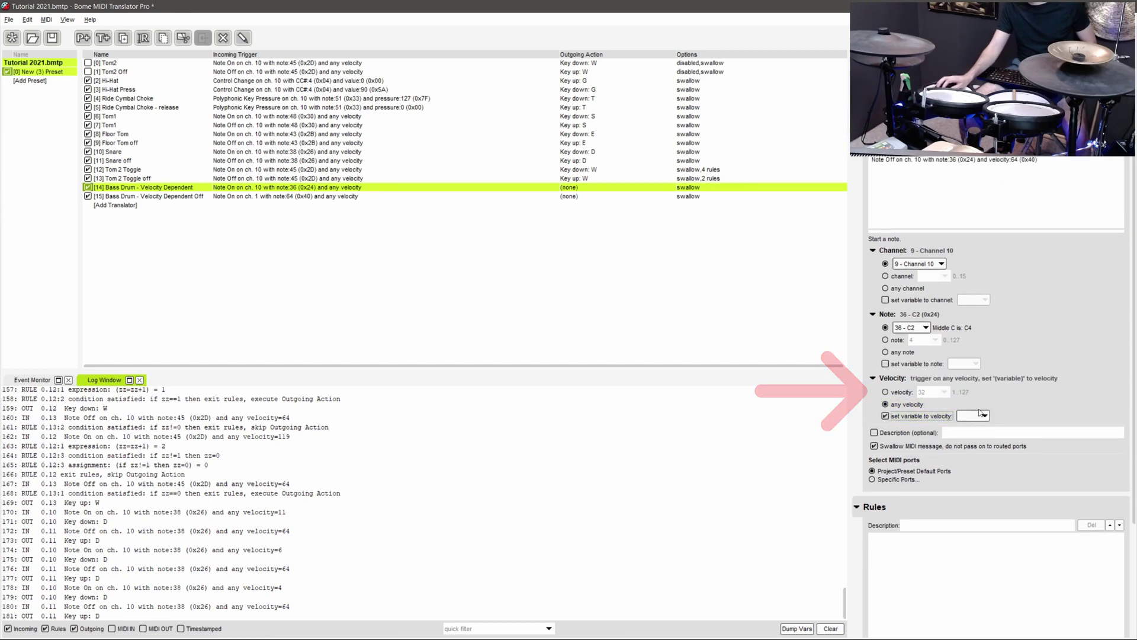
left_click(972, 416)
left_click(974, 187)
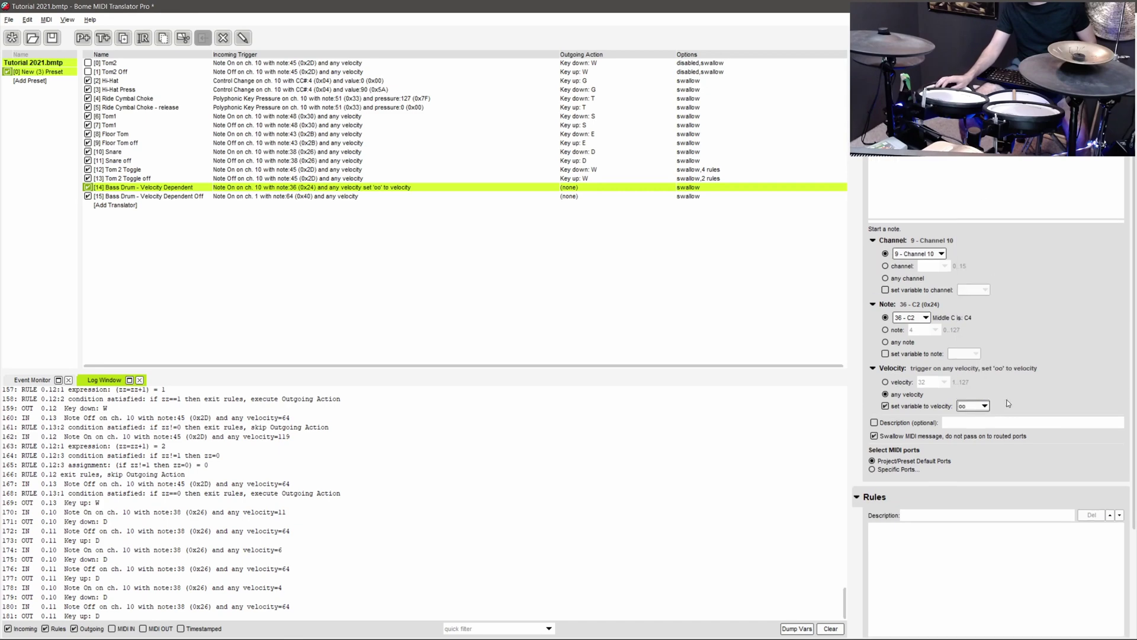
scroll(1003, 400, "down", 3)
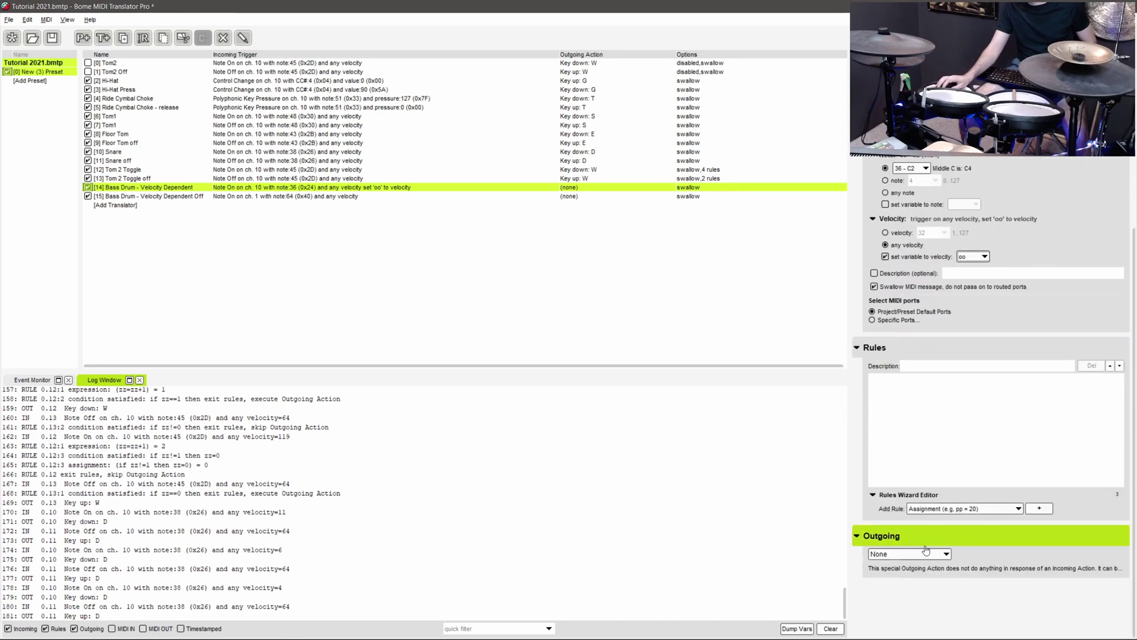
left_click(912, 553)
left_click(919, 444)
left_click(1000, 526)
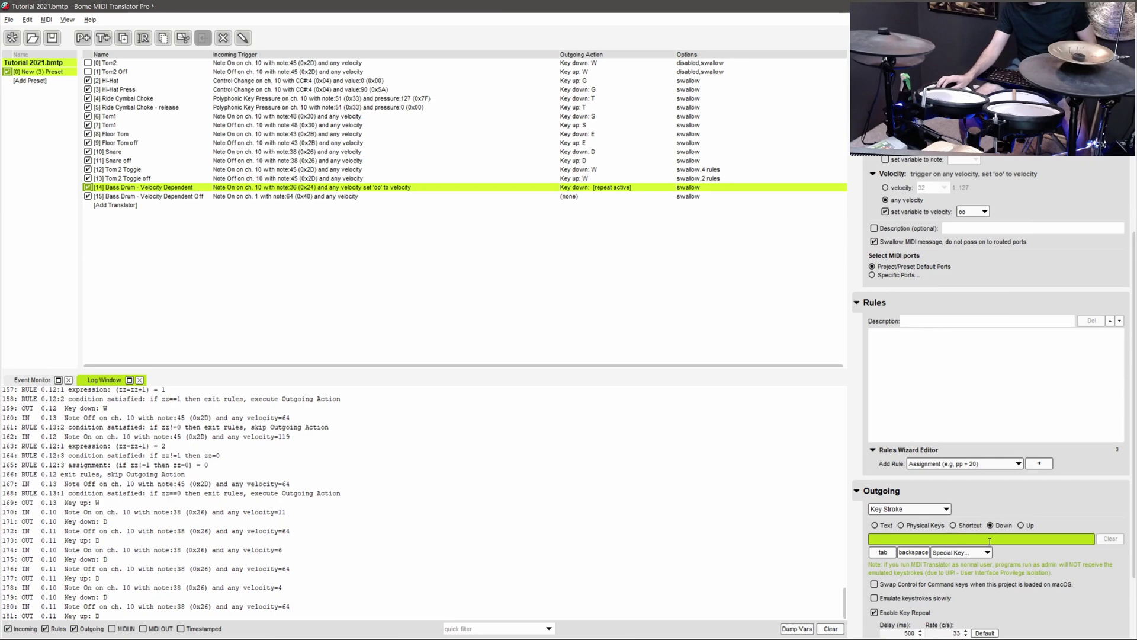
scroll(1031, 531, "down", 3)
left_click(874, 524)
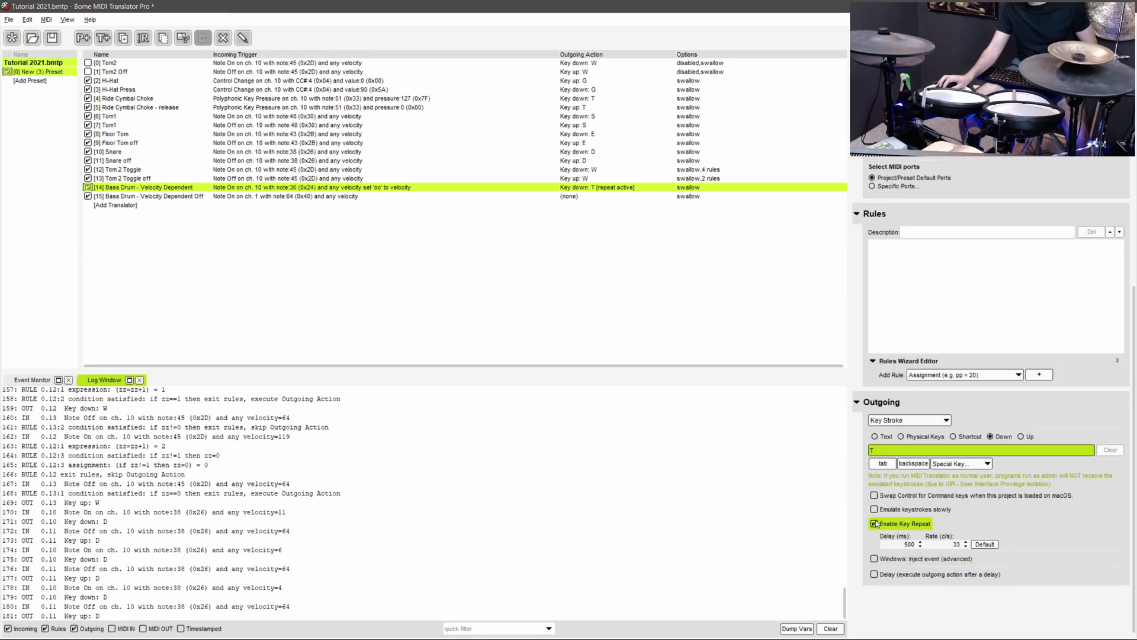
- Set translator 15 to Note Off 36, any velocity, sending Key Stroke Up T
left_click(482, 199)
scroll(1027, 248, "up", 3)
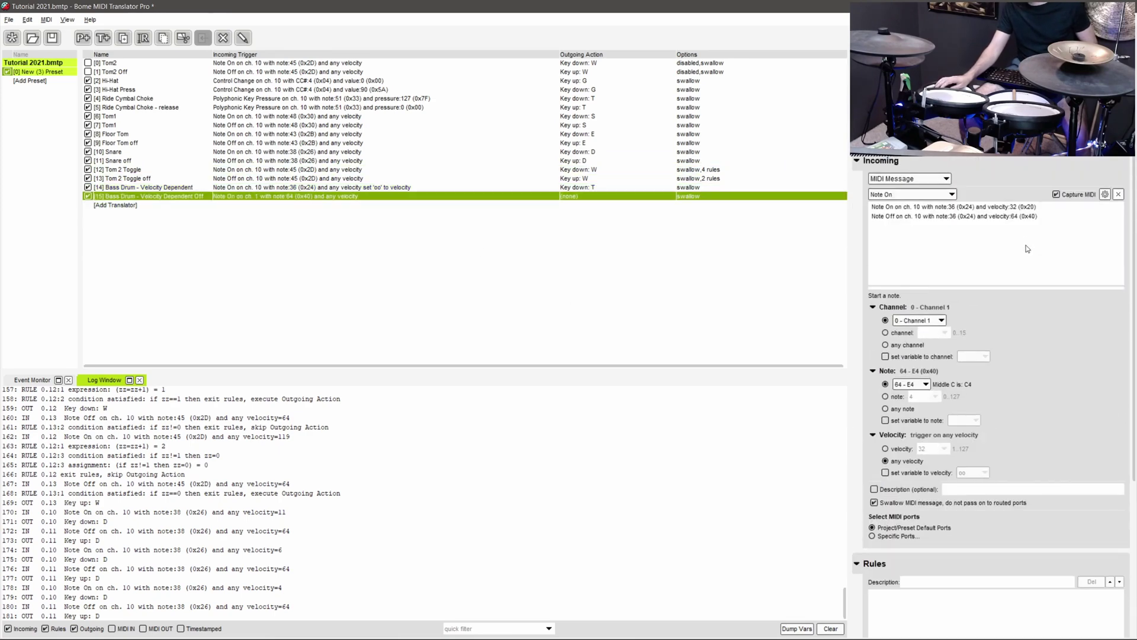
left_click(987, 216)
left_click(900, 460)
scroll(968, 450, "down", 3)
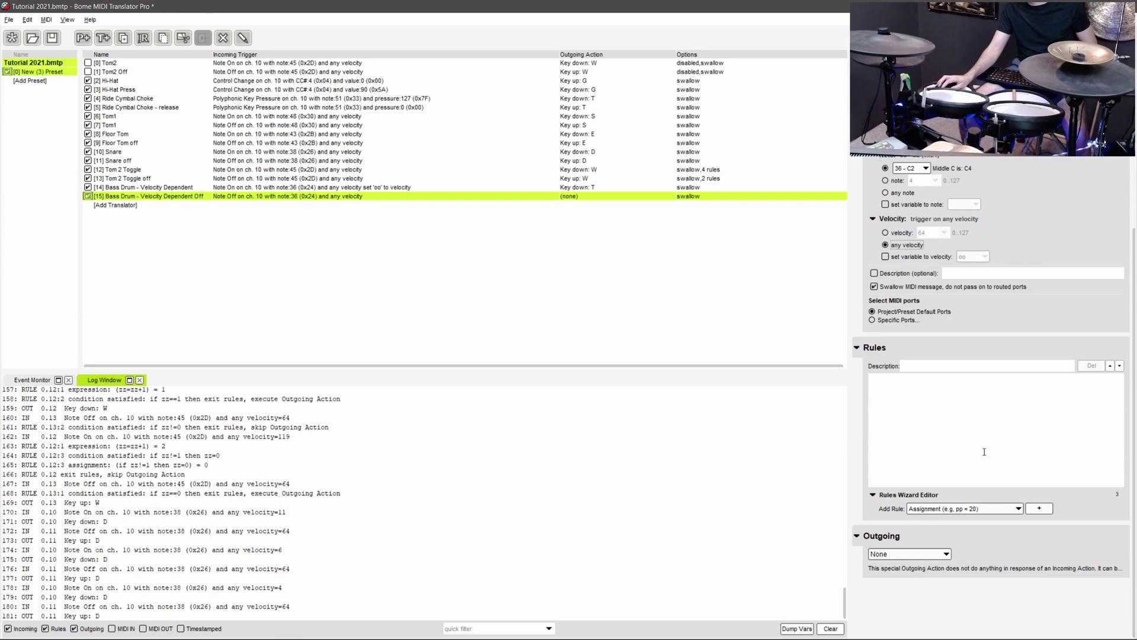
left_click(923, 553)
left_click(918, 444)
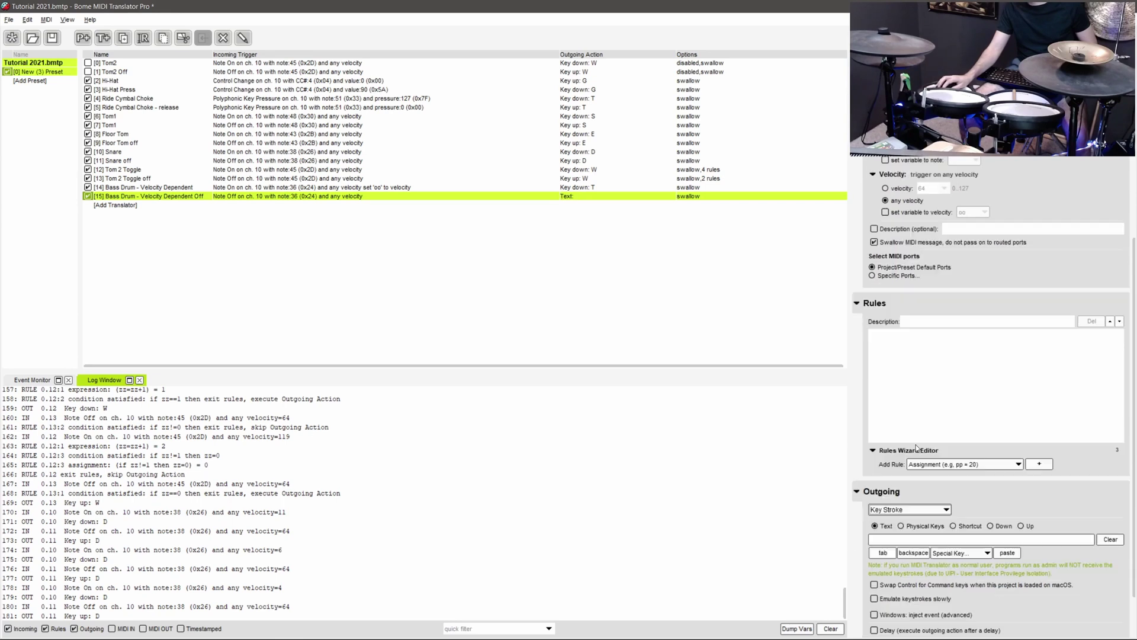
scroll(959, 456, "down", 2)
left_click(991, 462)
left_click(984, 475)
type("T")
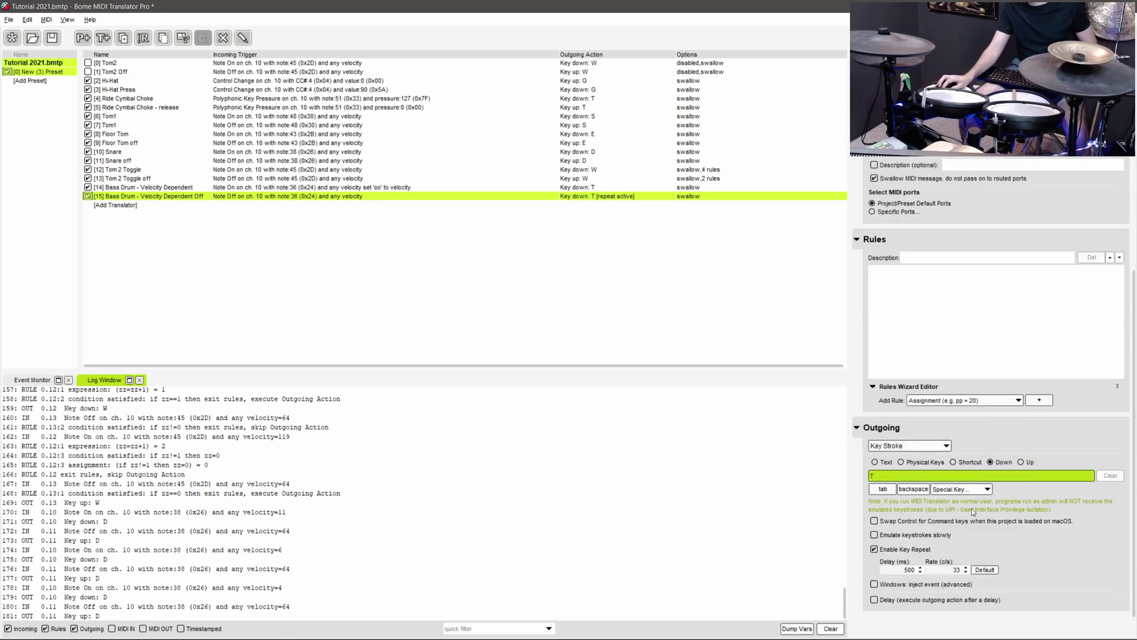
left_click(1020, 462)
- Add a Conditional rule 'if oo<=40' to the Bass Drum - Velocity Dependent translator
left_click(140, 187)
left_click(1018, 404)
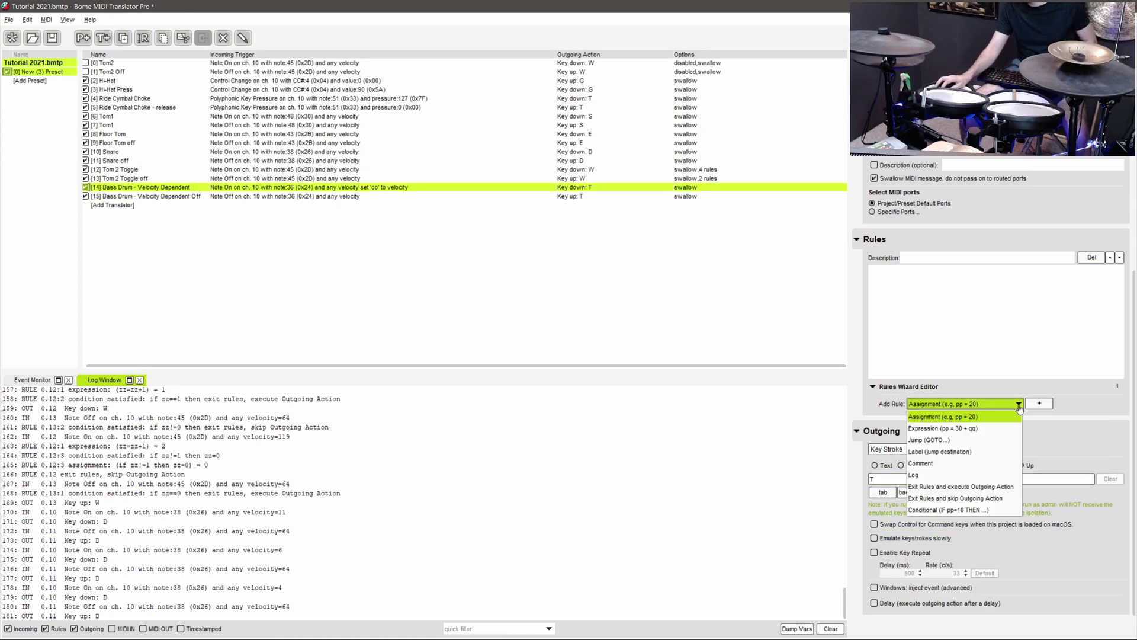
left_click(980, 513)
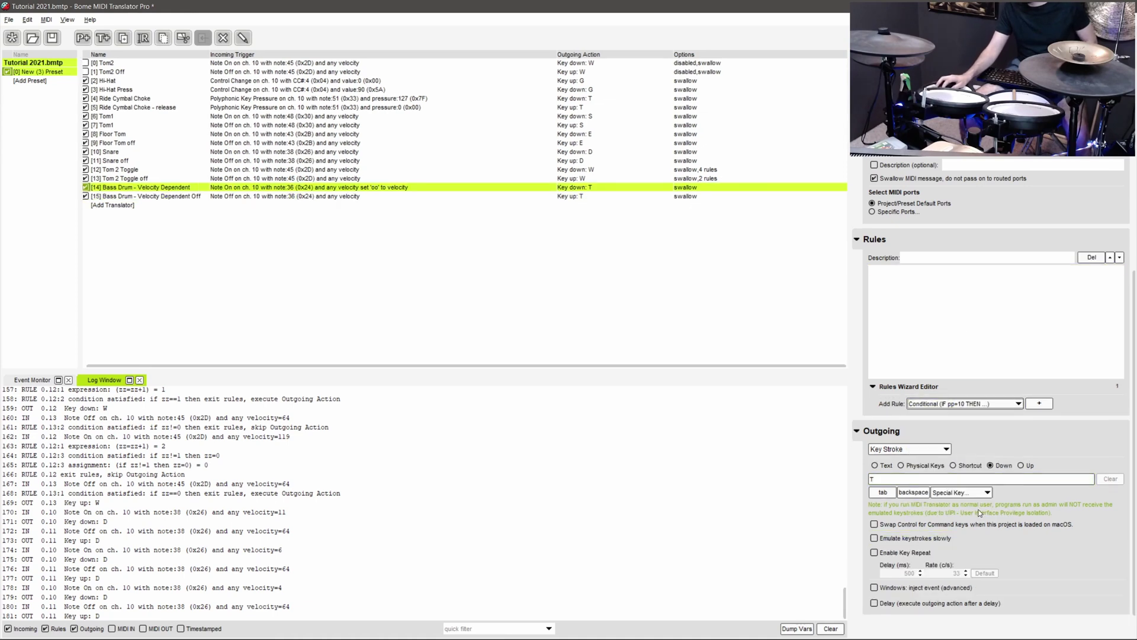
left_click(1039, 403)
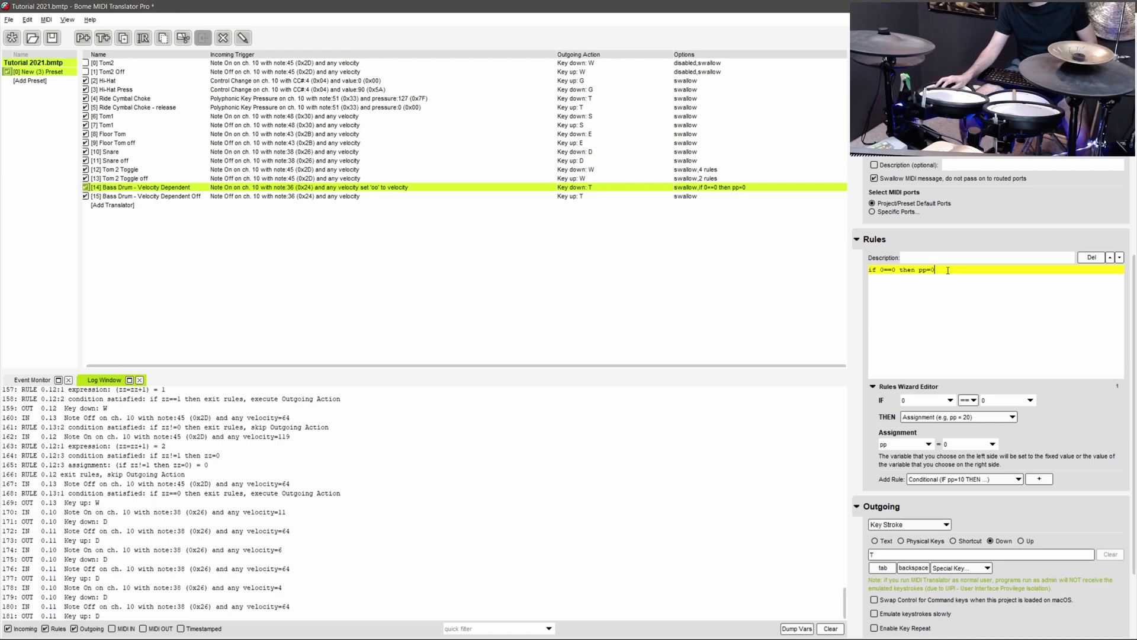
type("oo<4")
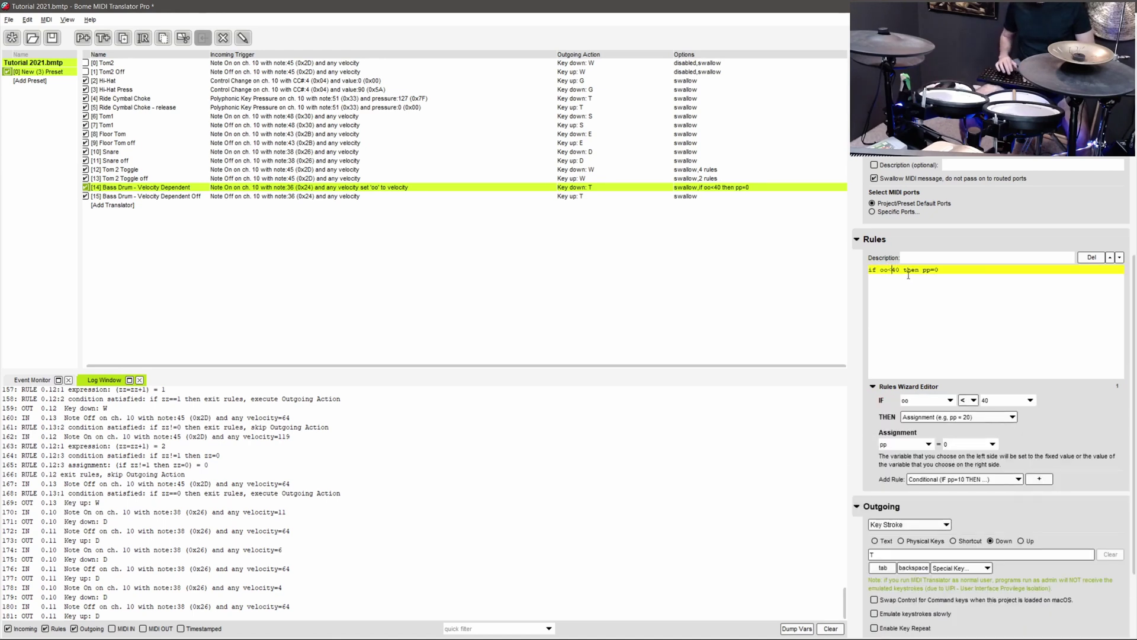
key("Delete")
type("<")
key("Right")
type("4")
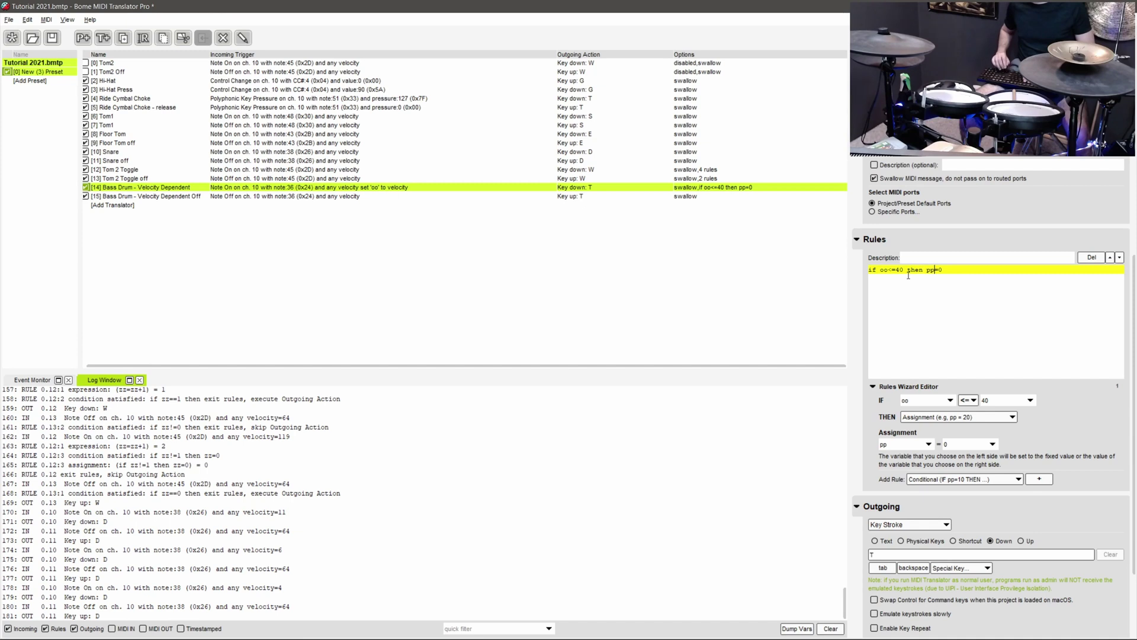
key("BackSpace")
key("BackSpace")
key("Delete")
key("Delete")
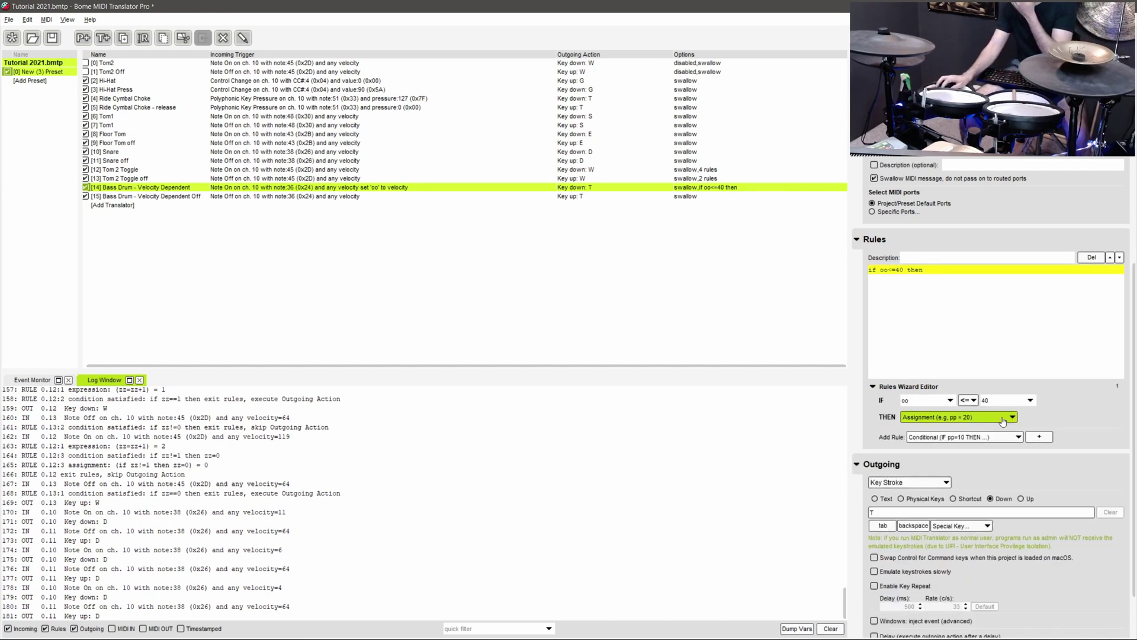
- Append 'exit rules, skip Outgoing Action' onto the condition line and clear the log
left_click(1002, 437)
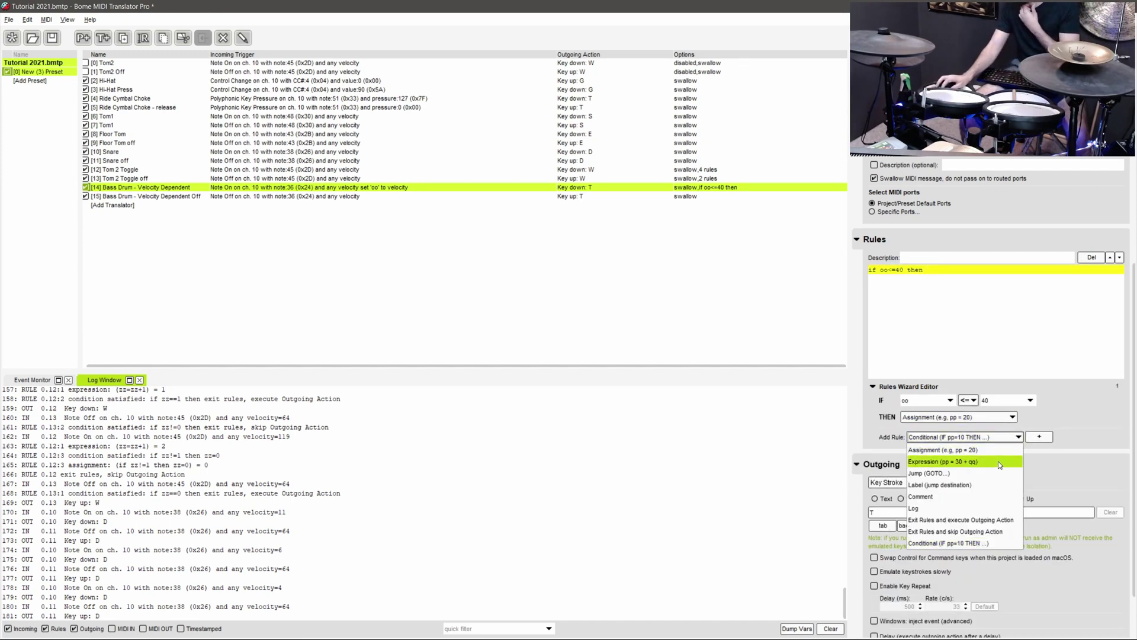
left_click(993, 531)
left_click(1042, 436)
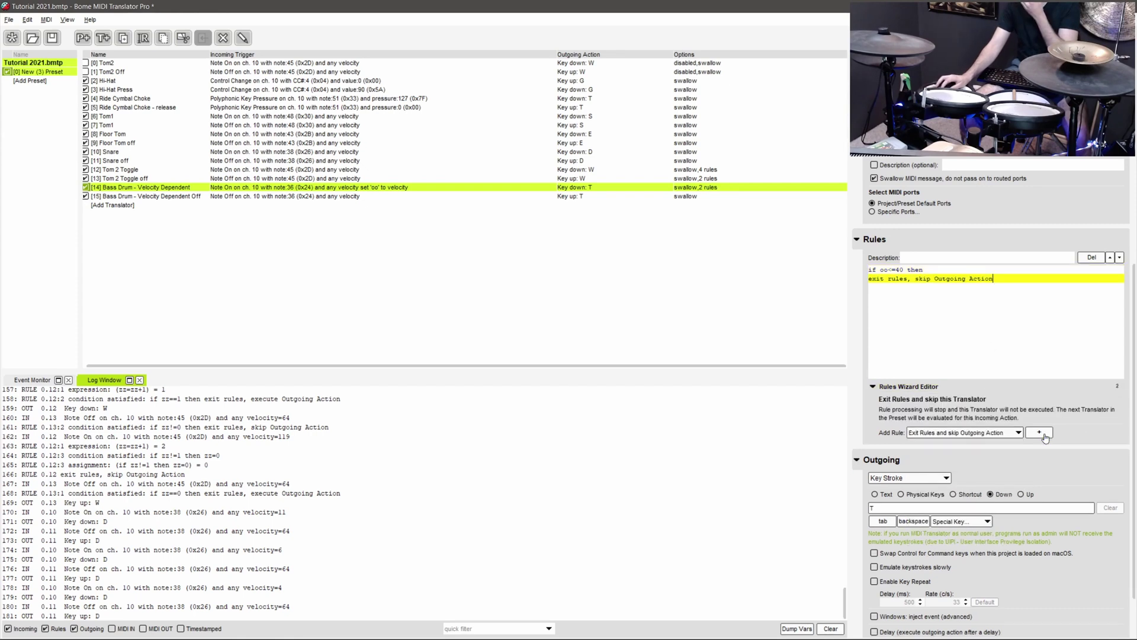
left_click(869, 279)
key("BackSpace")
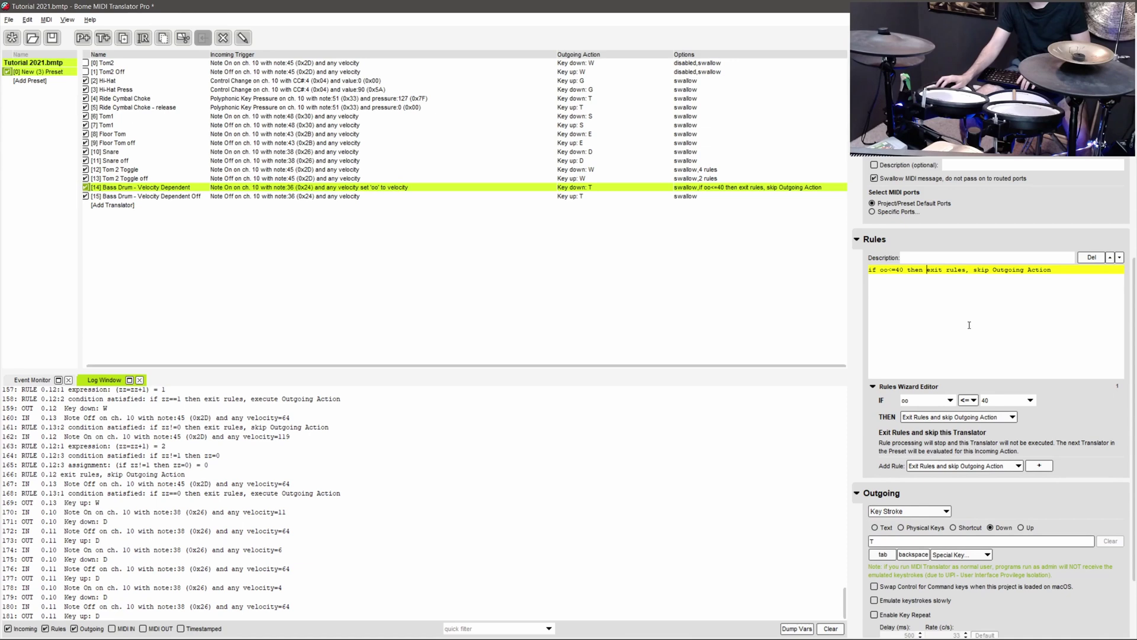
left_click(828, 628)
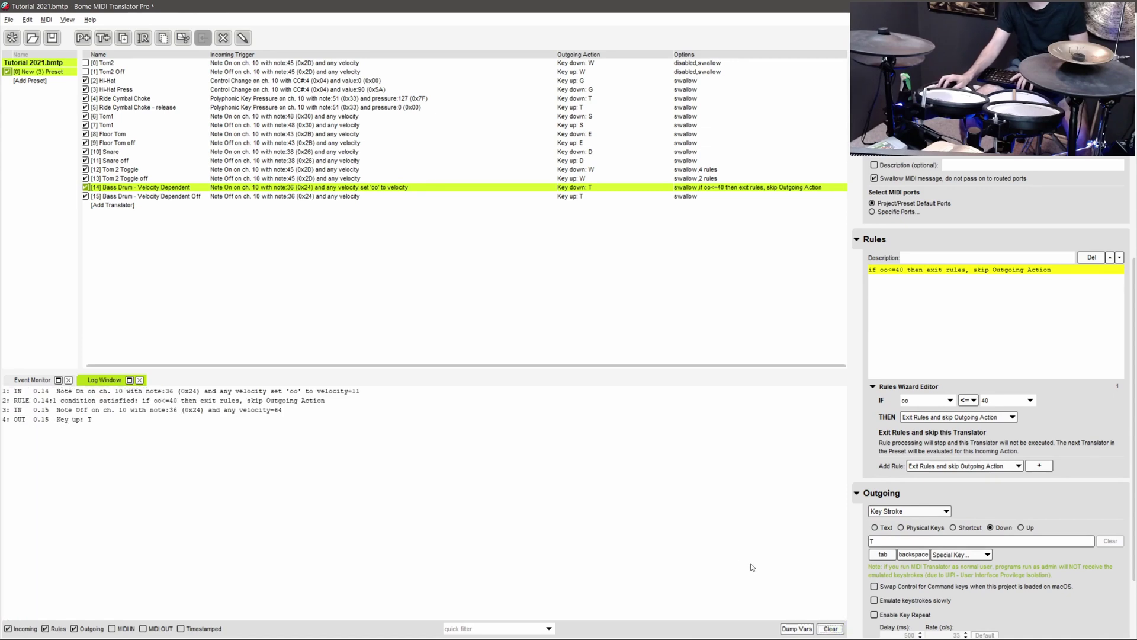
- Duplicate both velocity-dependent bass drum translators
left_click_drag(55, 391, 275, 420)
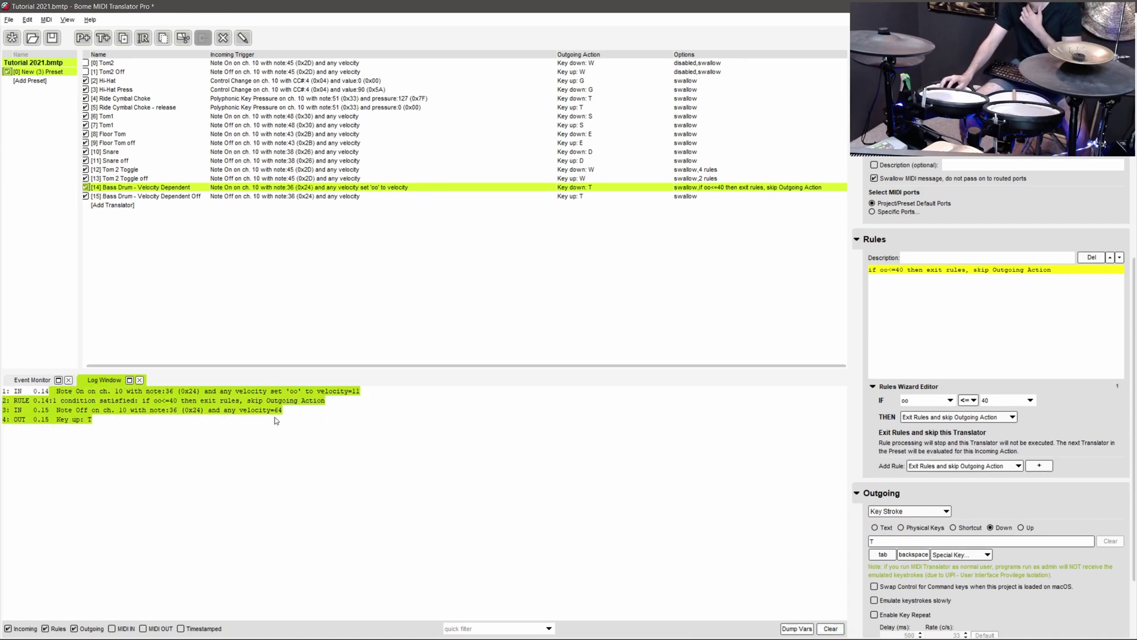
left_click(242, 198, "shift")
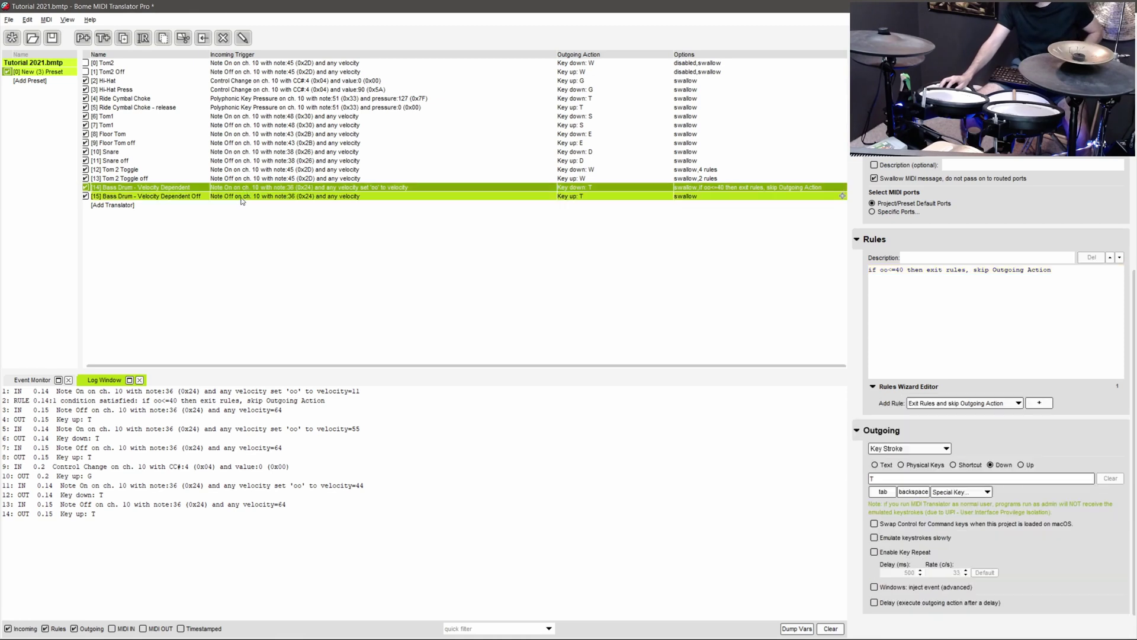
key("ctrl+v")
left_click(237, 205)
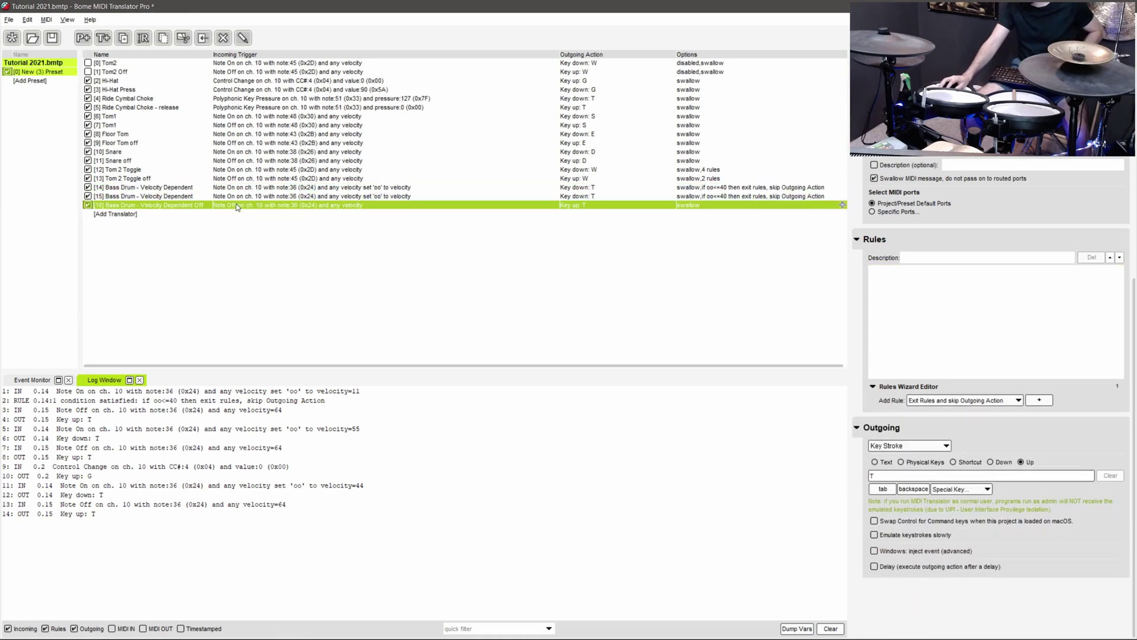
key("ctrl+c")
key("ctrl+v")
- Rename the copies Bass Drum - Velocity Dependent 2 and Bass Drum - Velocity Dependent Off 2
left_click(240, 198)
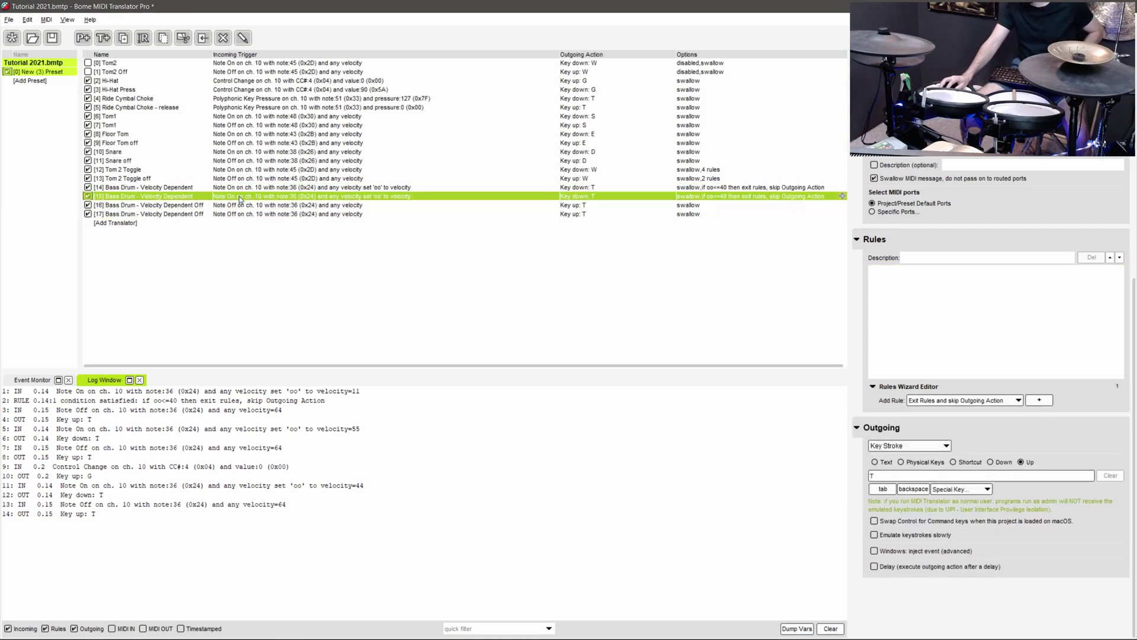
left_click(194, 197)
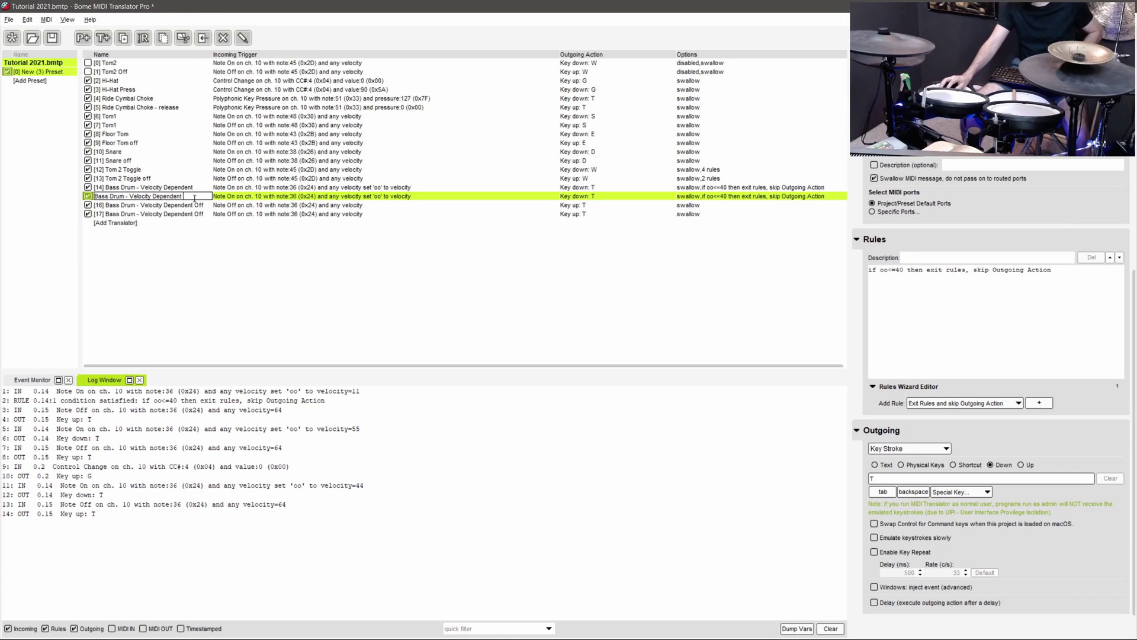
type("2")
left_click(209, 213)
left_click(209, 214)
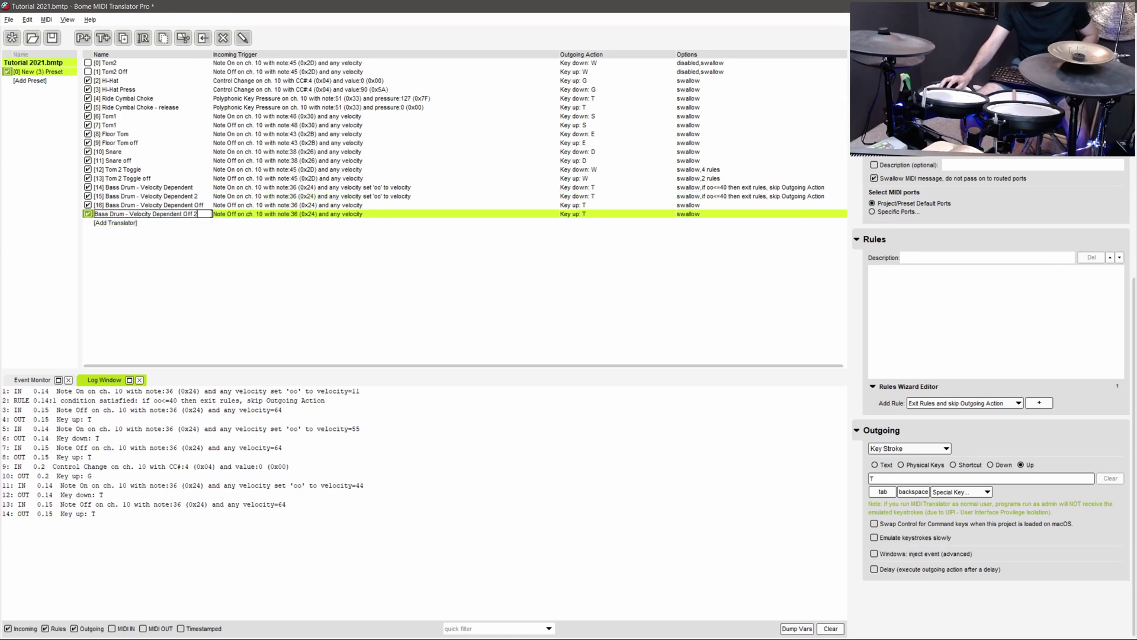
type("2")
key("Return")
- Change the copy's rule to oo>=40 and set its pressed key to A
left_click(319, 196)
left_click(903, 270)
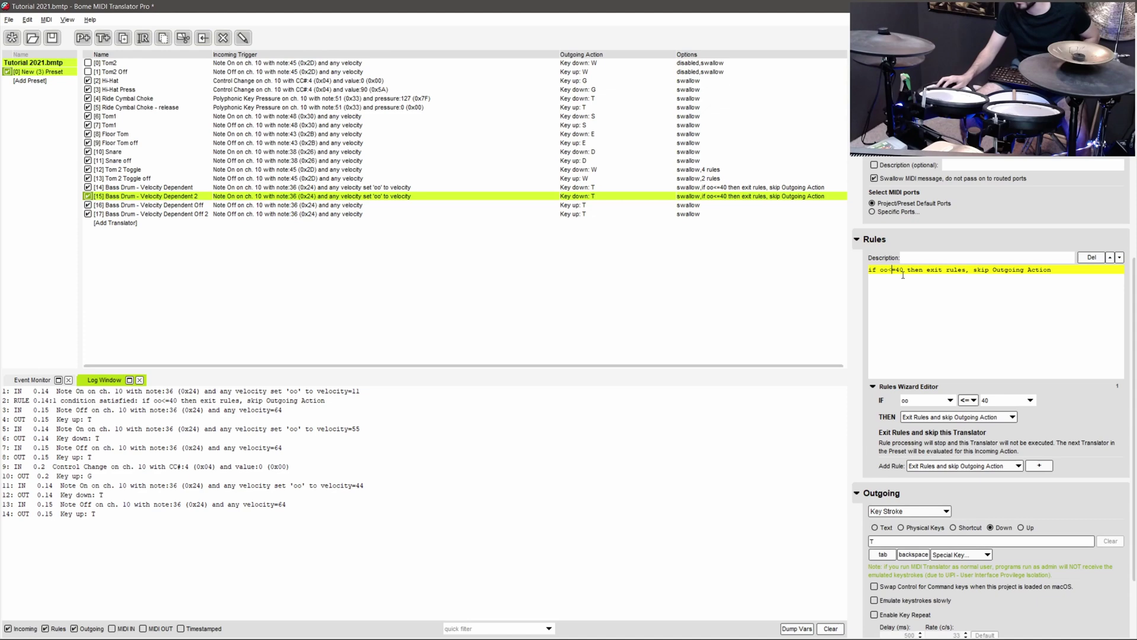
key("BackSpace")
type(">")
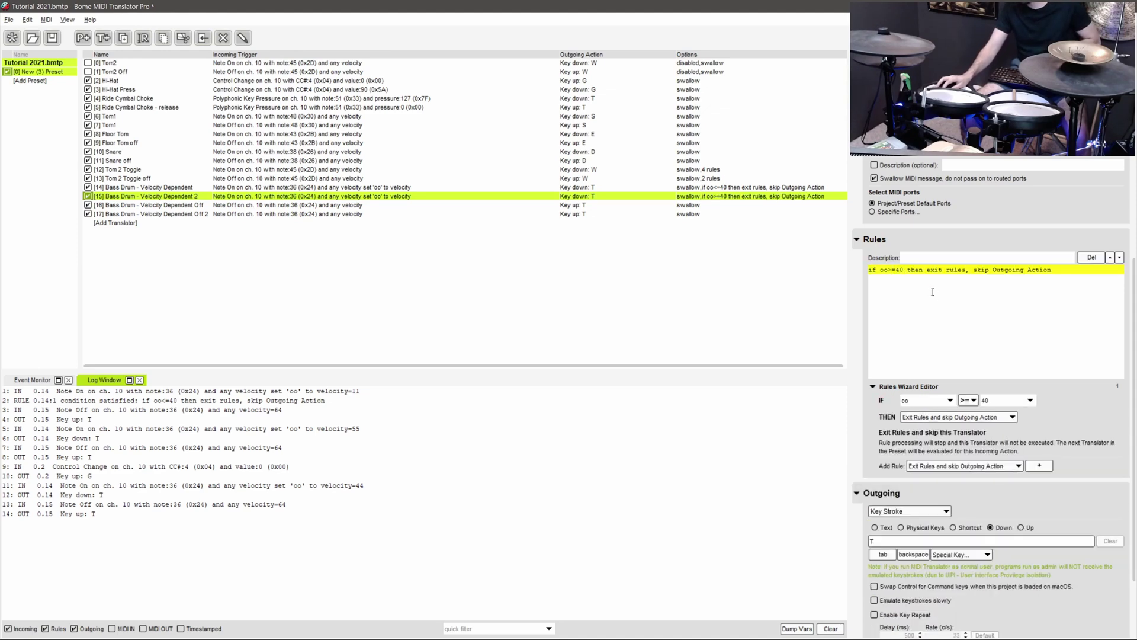
scroll(976, 467, "down", 2)
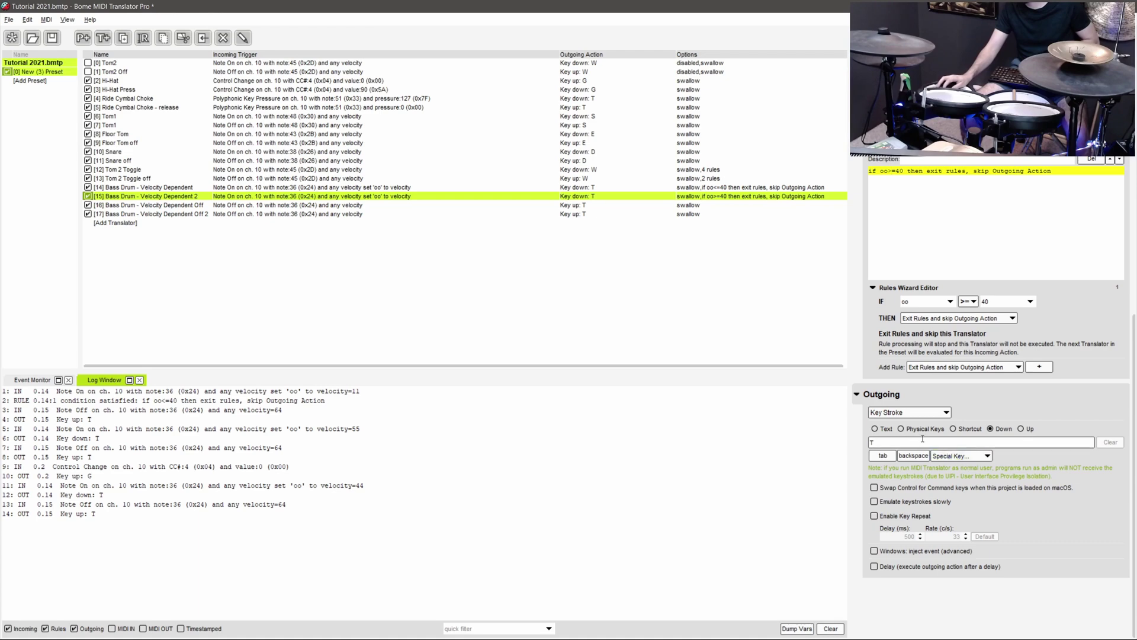
left_click(922, 438)
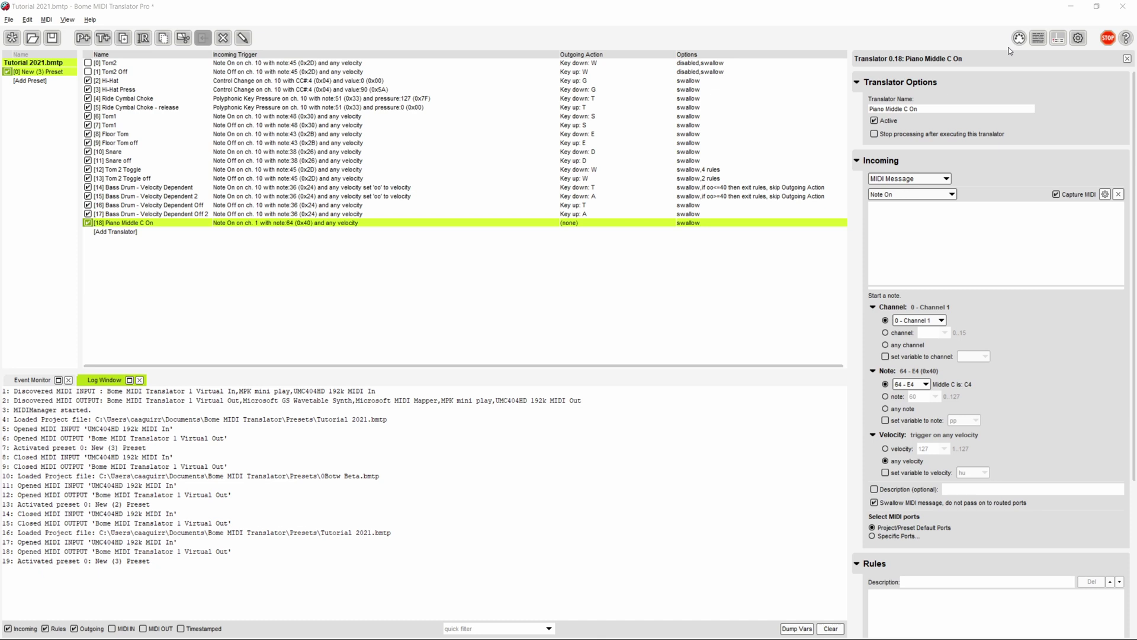
- Enable MPK mini play as MIDI input, route it to Bome MIDI Translator 1 Virtual Out, and select Piano Middle C On
left_click(1018, 39)
left_click(940, 211)
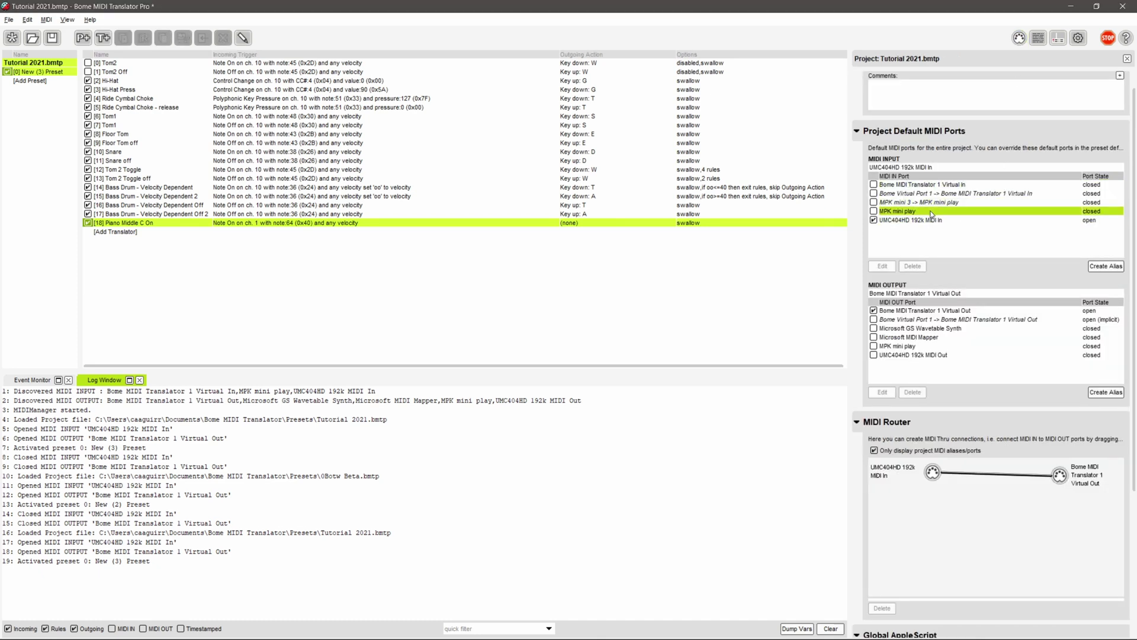
left_click(874, 211)
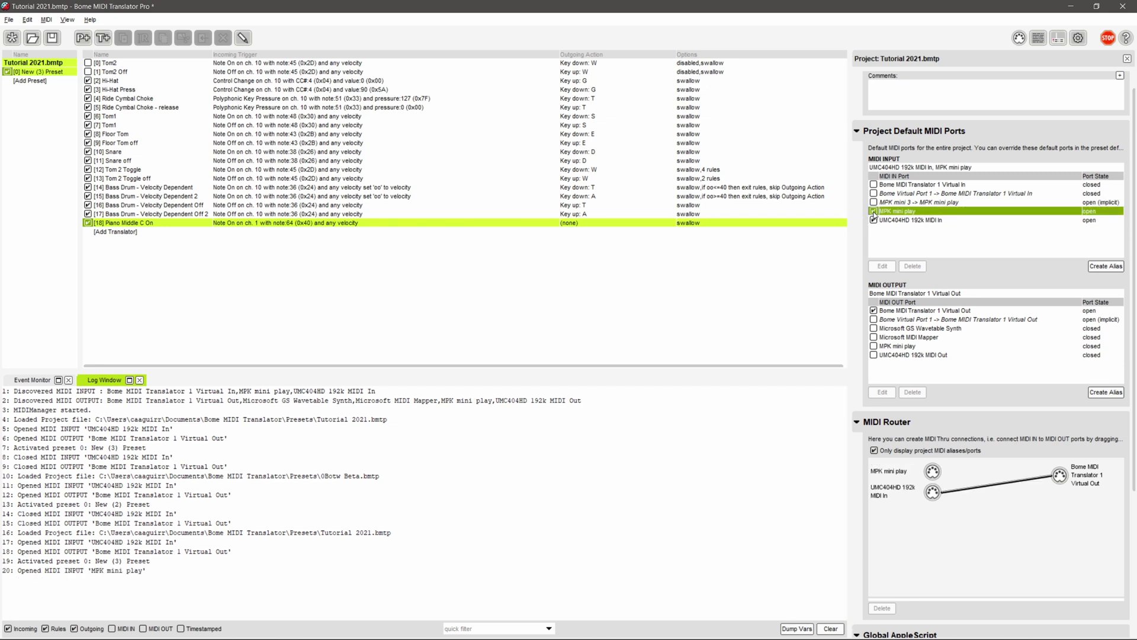
left_click_drag(940, 469, 967, 479)
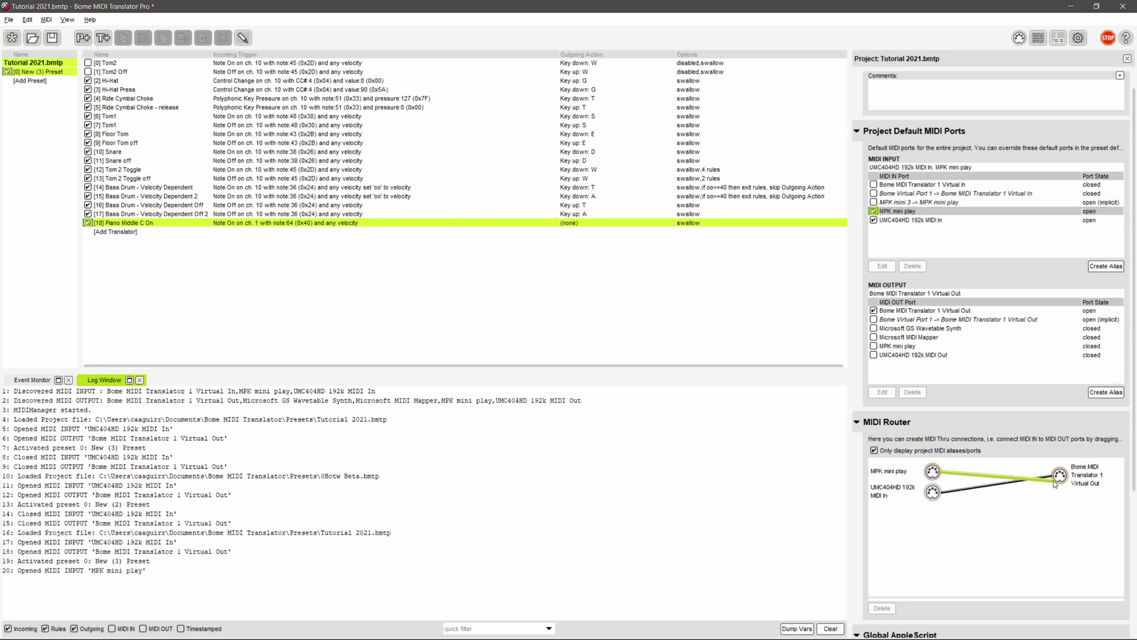
left_click_drag(1055, 483, 1057, 477)
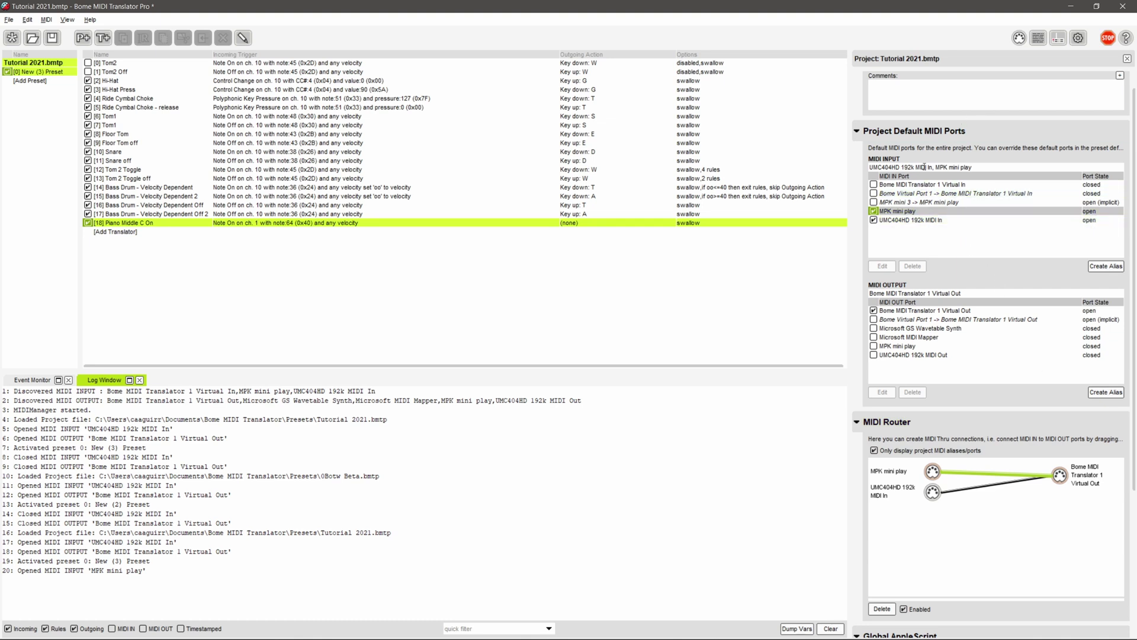
left_click(571, 215, "shift")
left_click(565, 222)
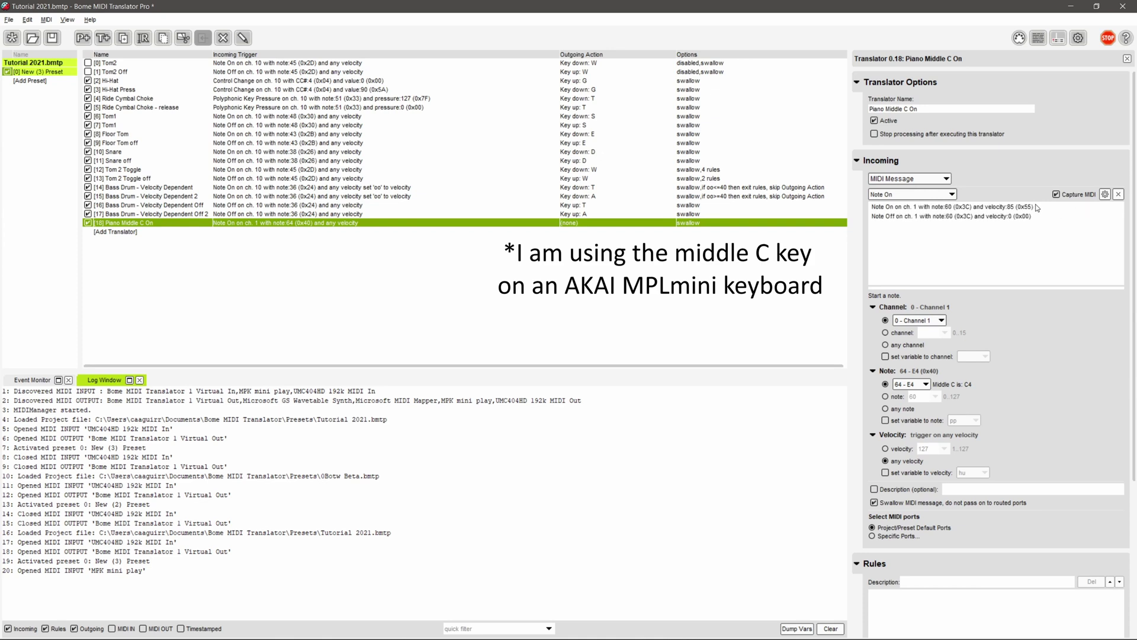
- Make Piano Middle C On trigger on Note On 60 and send Key Stroke Down W
left_click(948, 207)
scroll(985, 442, "down", 5)
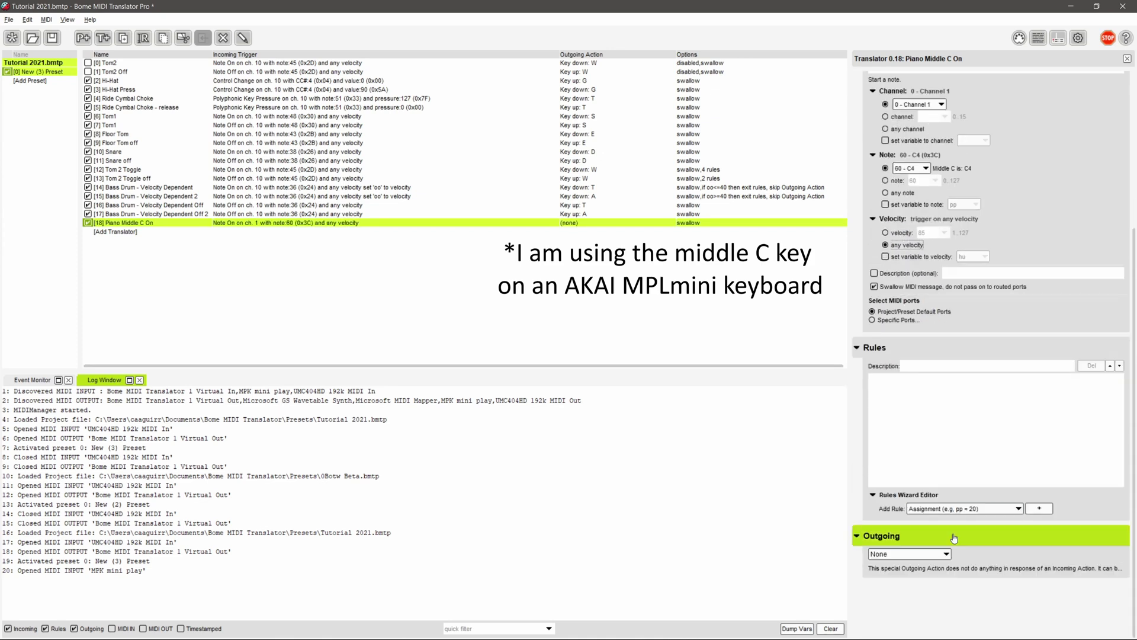
left_click(942, 553)
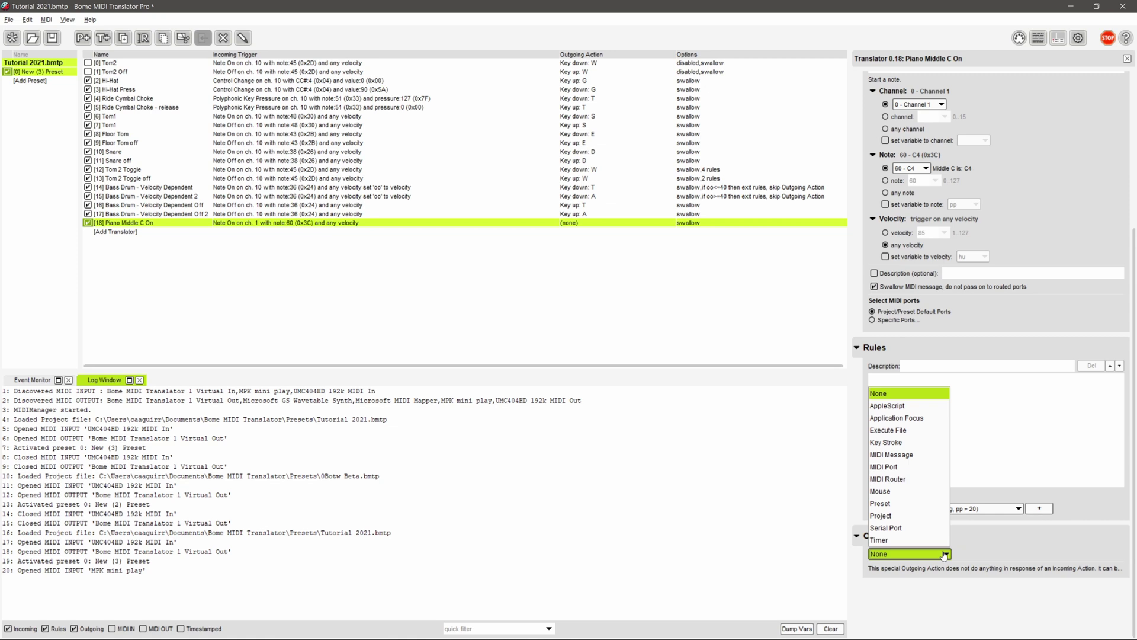
left_click(931, 442)
left_click(990, 525)
left_click(987, 539)
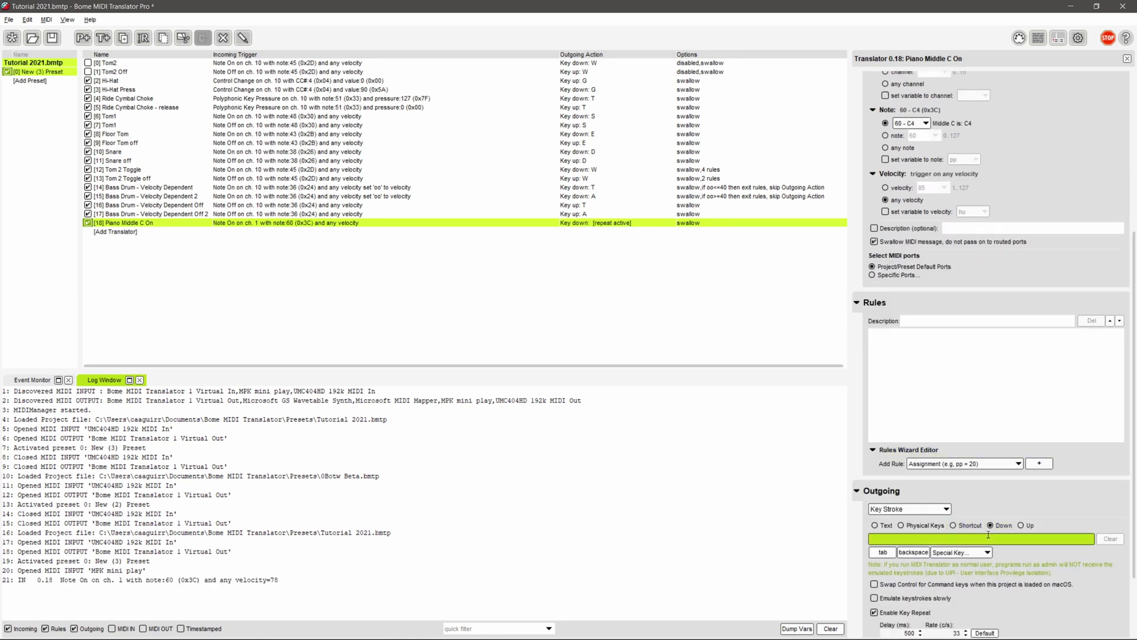
- Duplicate it as Piano Middle C Off, triggering on Note Off and releasing W
right_click(354, 223)
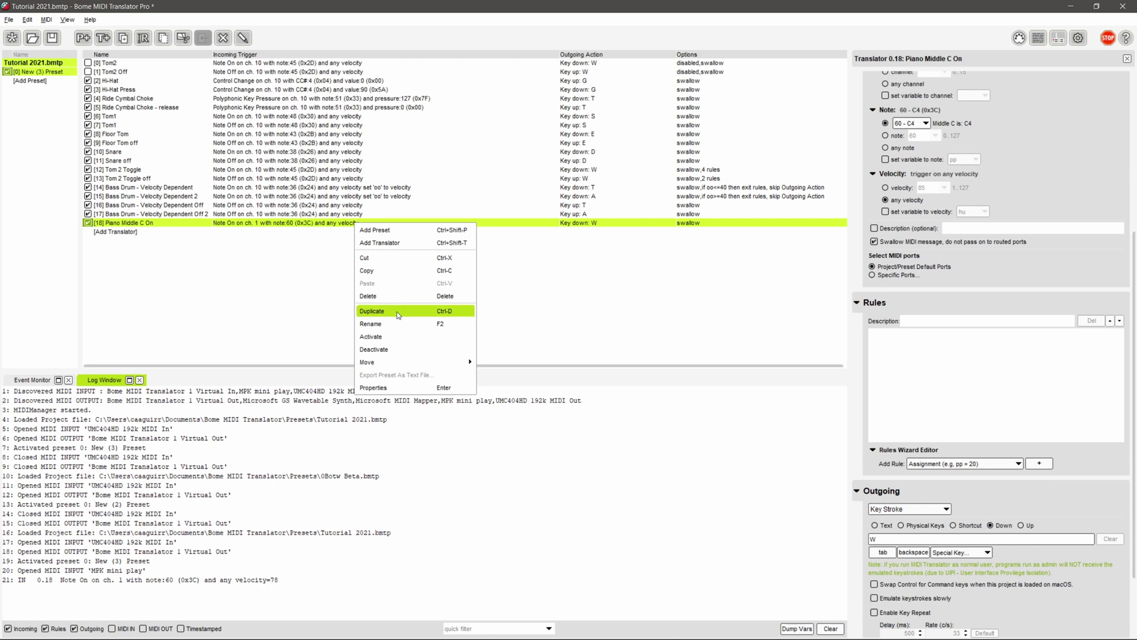
left_click(385, 311)
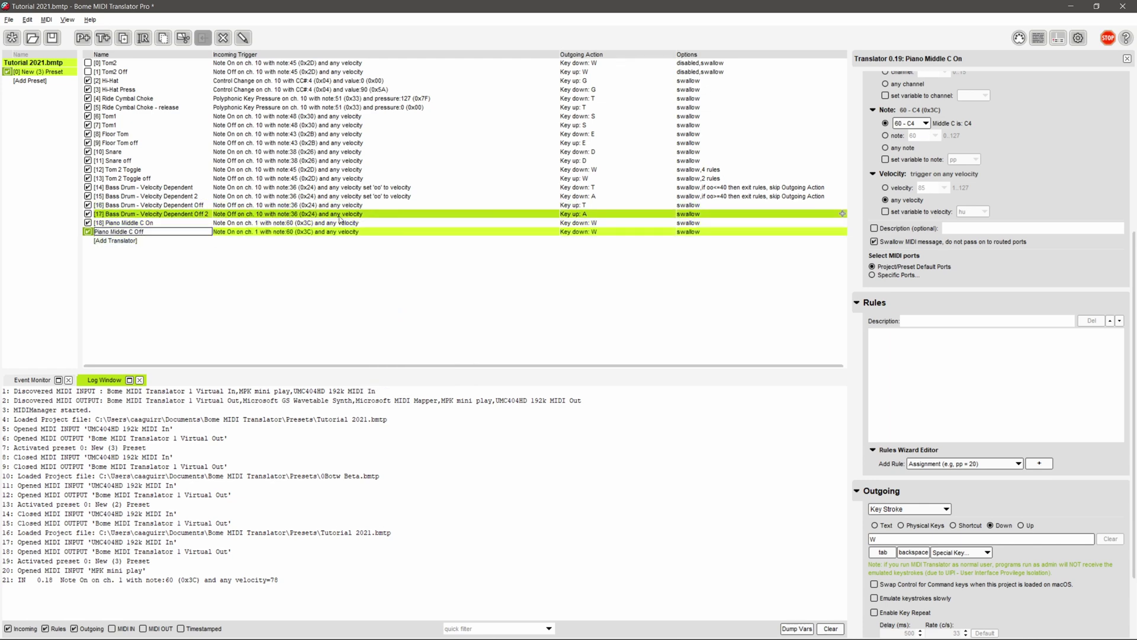
key("Return")
scroll(1018, 260, "up", 4)
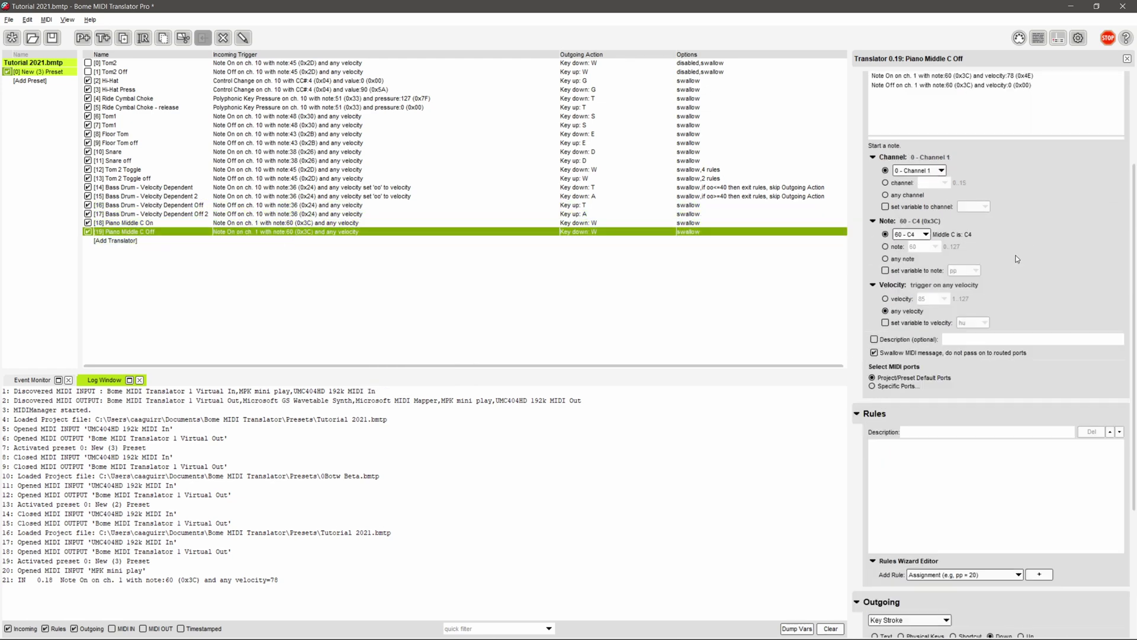
left_click(1013, 236)
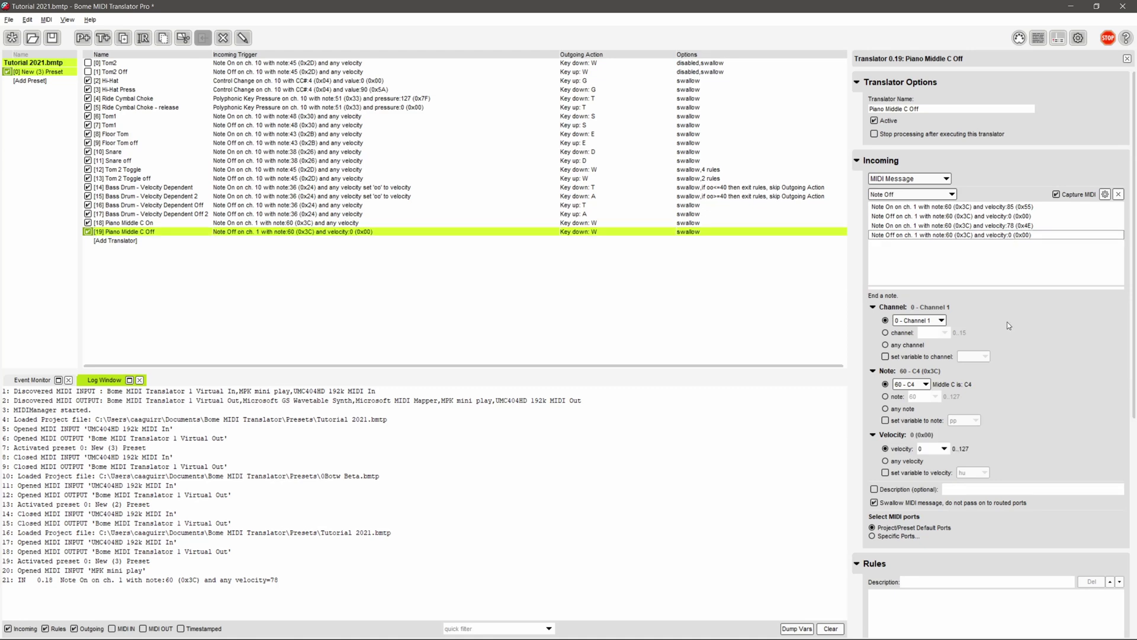
scroll(1006, 321, "down", 5)
scroll(1024, 425, "down", 3)
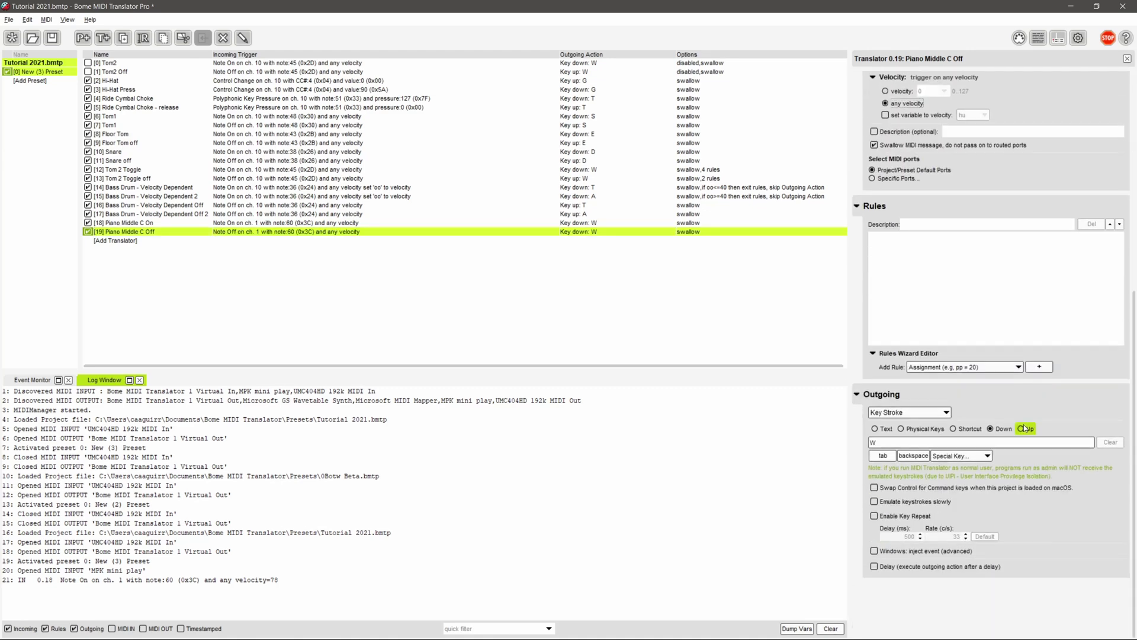
left_click(1021, 428)
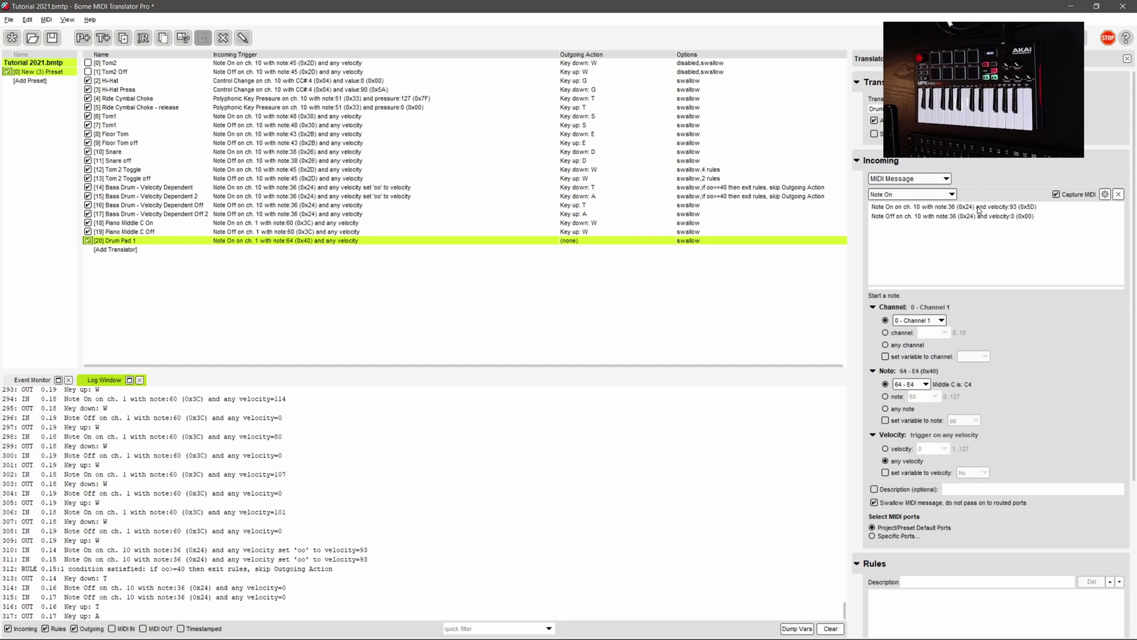
- Trigger on captured note 36 at any velocity, sending keystroke A down without key repeat
left_click(978, 207)
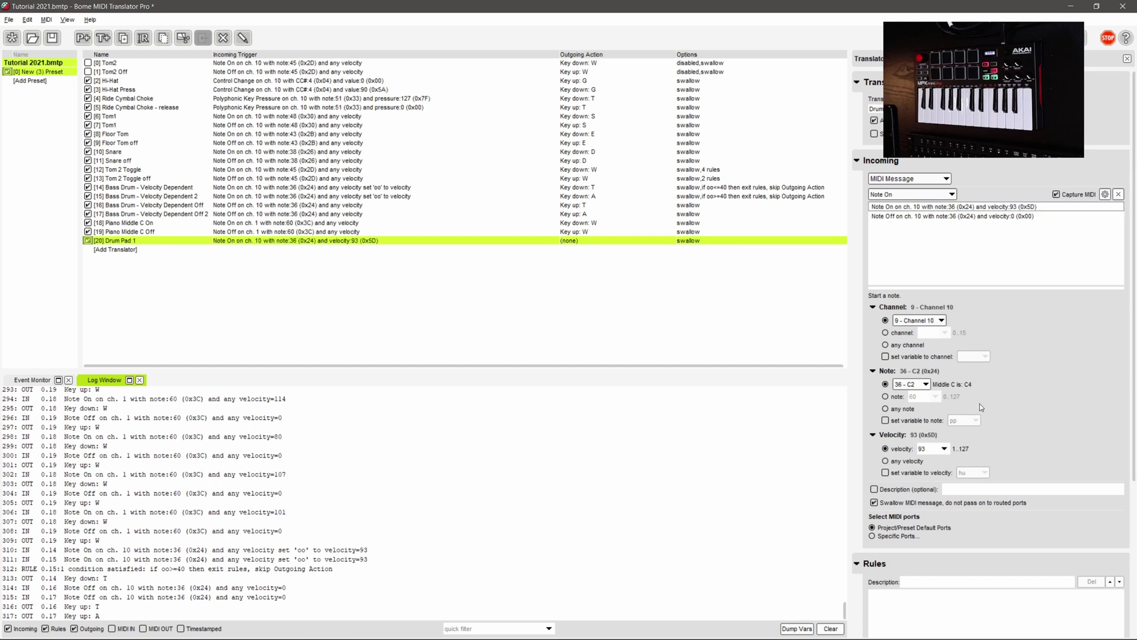
left_click(886, 461)
scroll(906, 468, "down", 5)
left_click(922, 552)
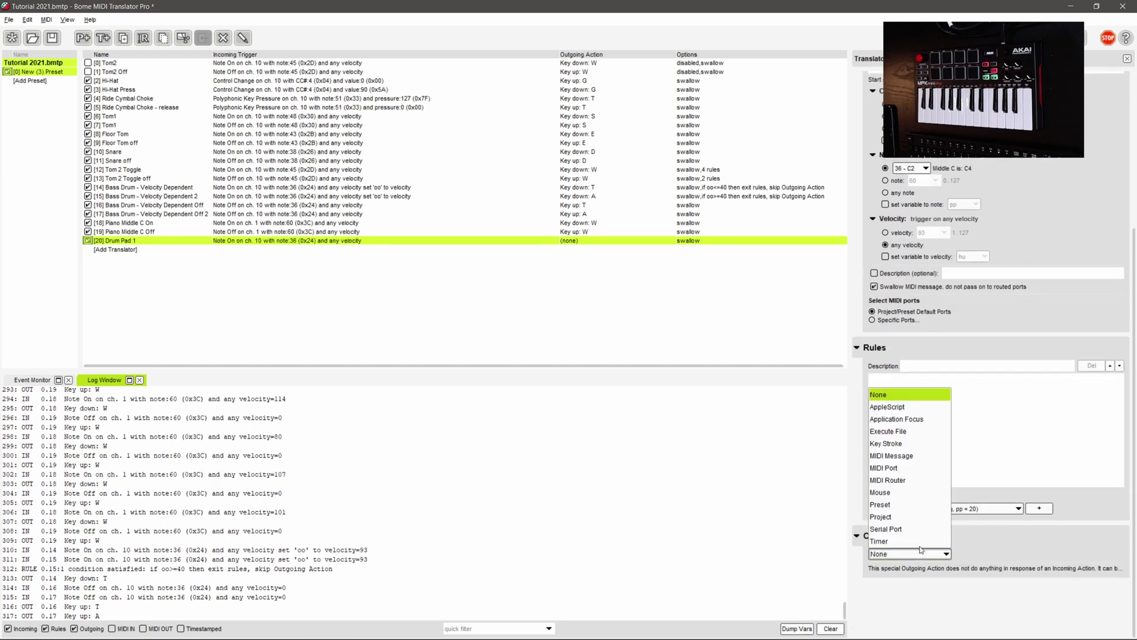
left_click(922, 444)
left_click(995, 526)
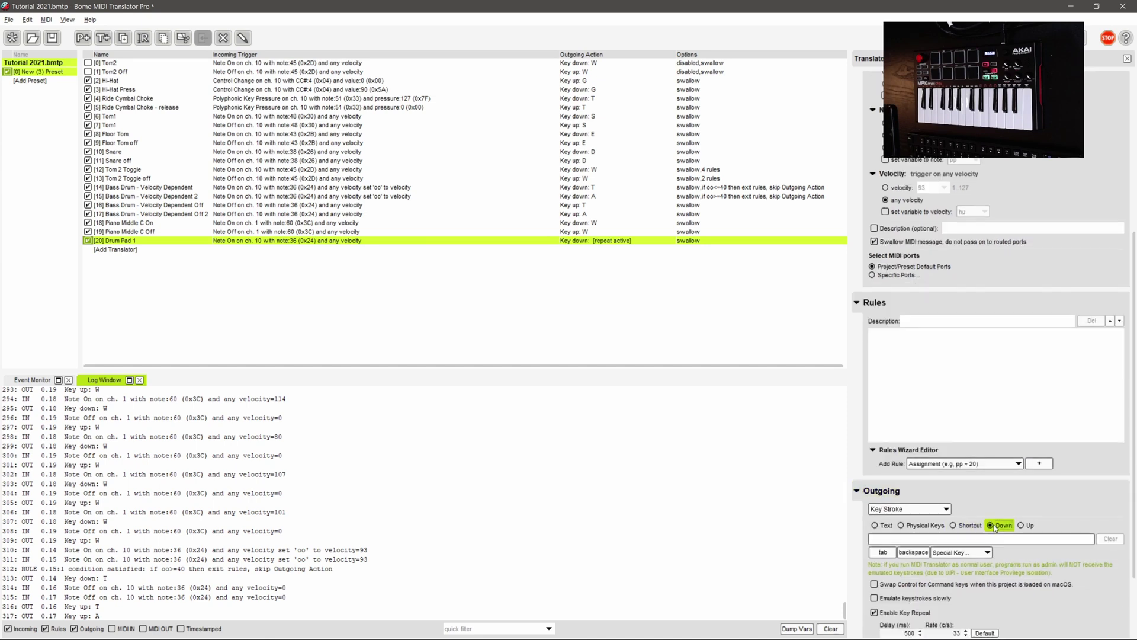
left_click(915, 612)
- Duplicate the translator as 'Drum Pad 1 off' and make it release A
right_click(454, 240)
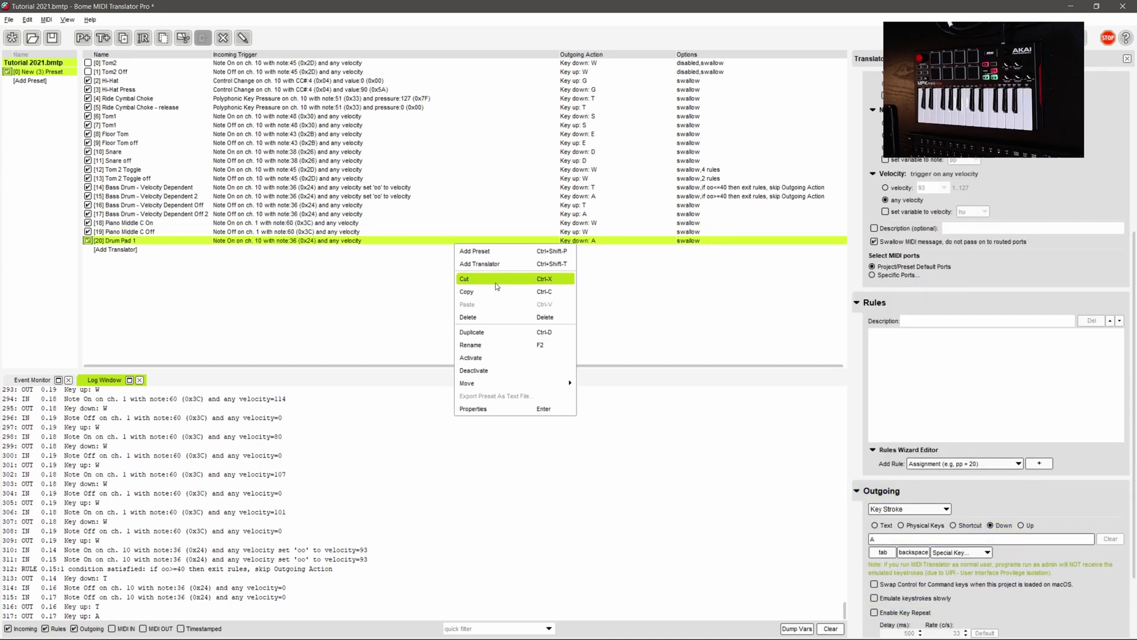
left_click(486, 334)
left_click(201, 249)
type("off")
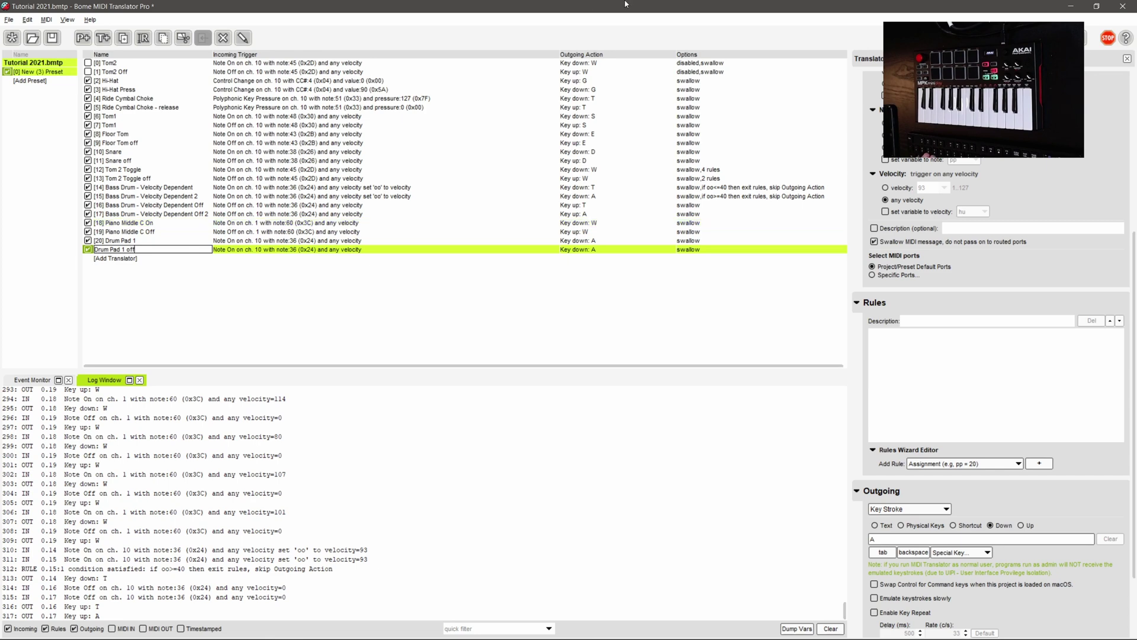
key("Return")
scroll(1033, 282, "up", 5)
scroll(1024, 385, "down", 5)
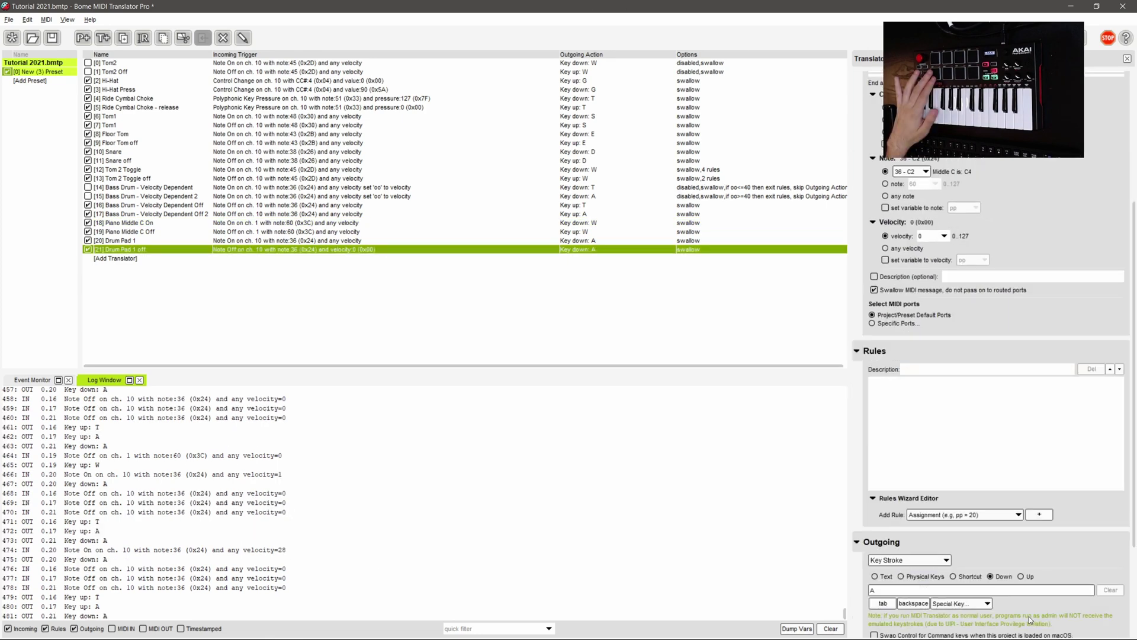
left_click(1021, 466)
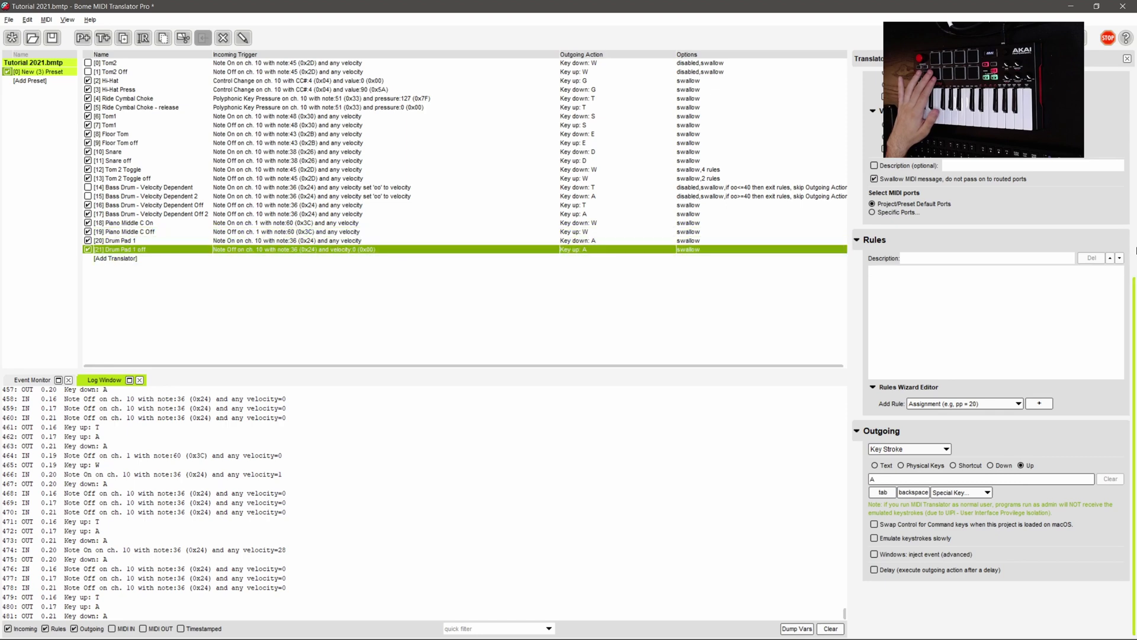
key("alt+Tab")
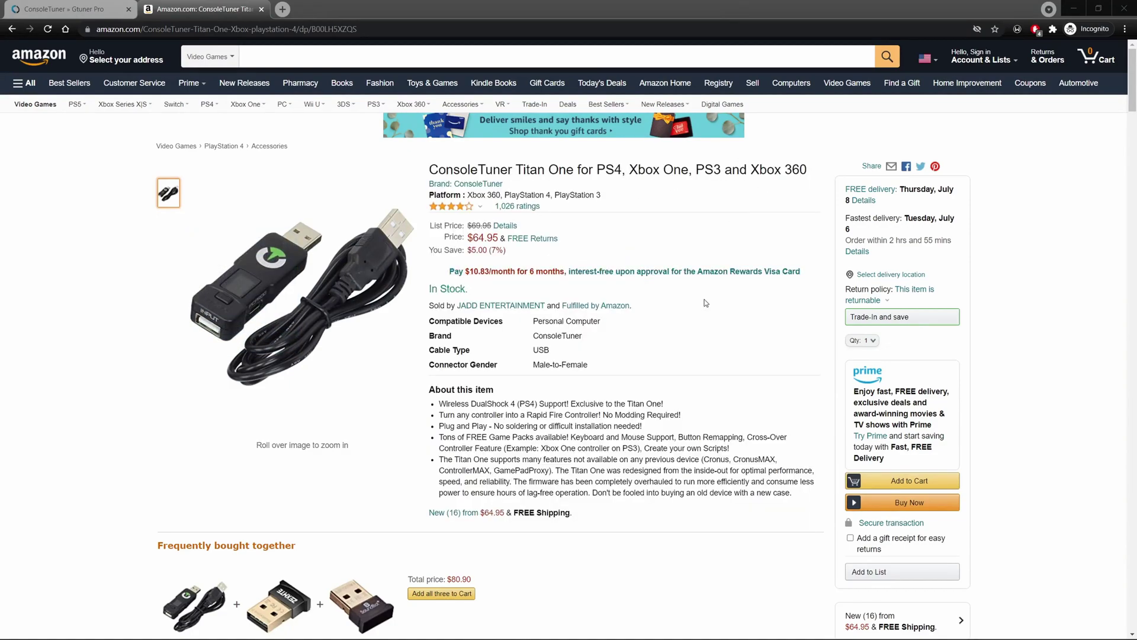
- Move from the Amazon reviews to the Gtuner Pro tab and reach its download page
scroll(705, 303, "down", 20)
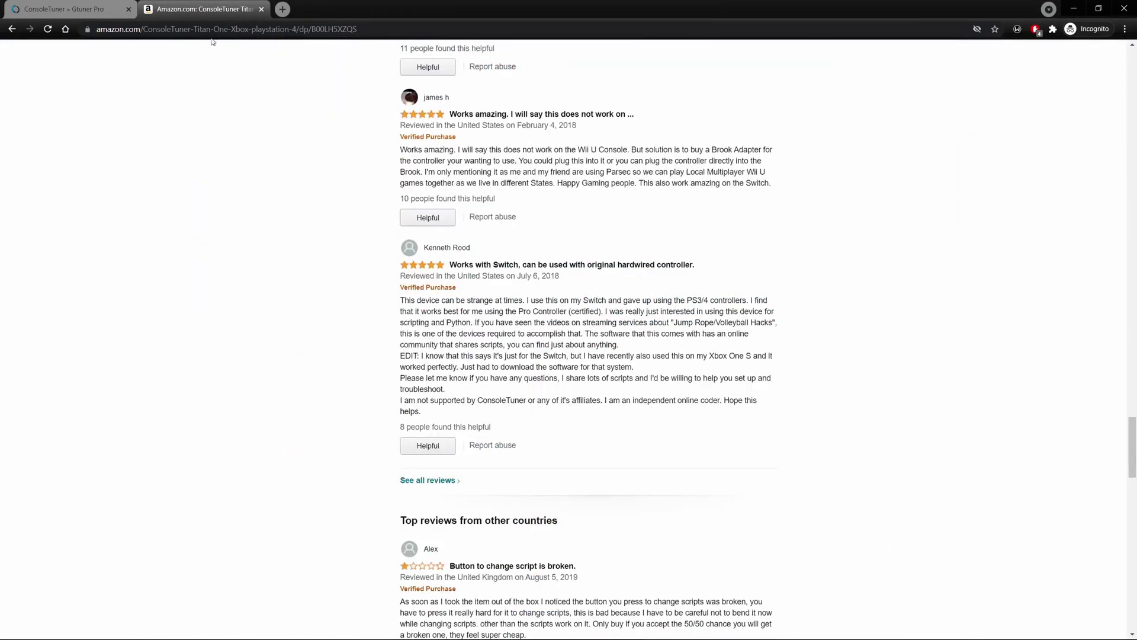
left_click(87, 8)
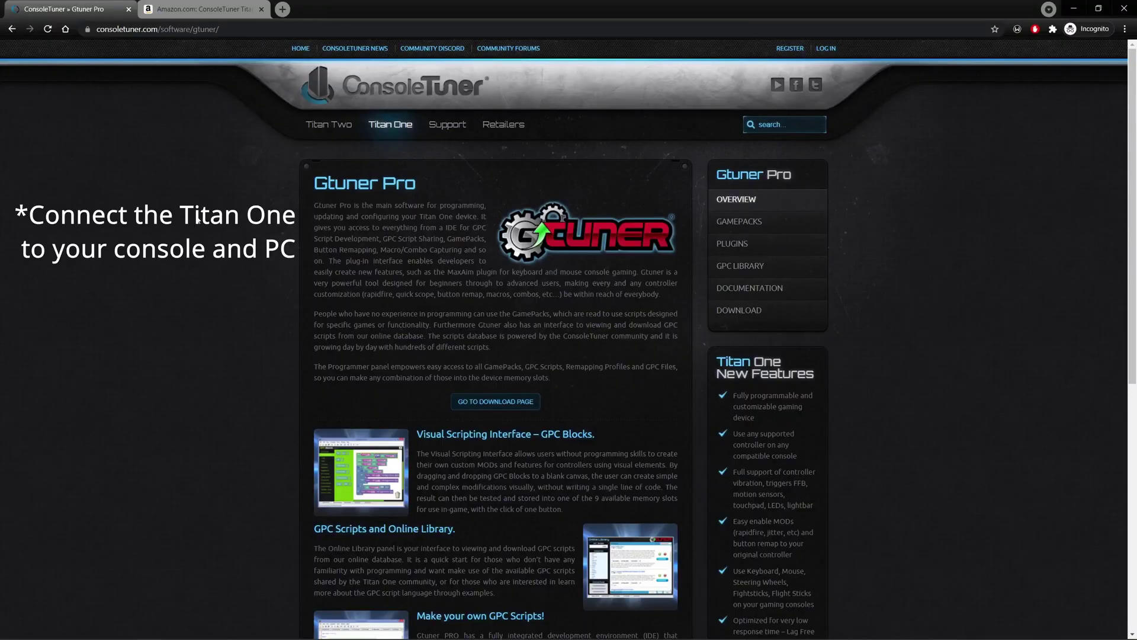
scroll(295, 271, "down", 5)
scroll(295, 271, "down", 3)
scroll(294, 271, "up", 7)
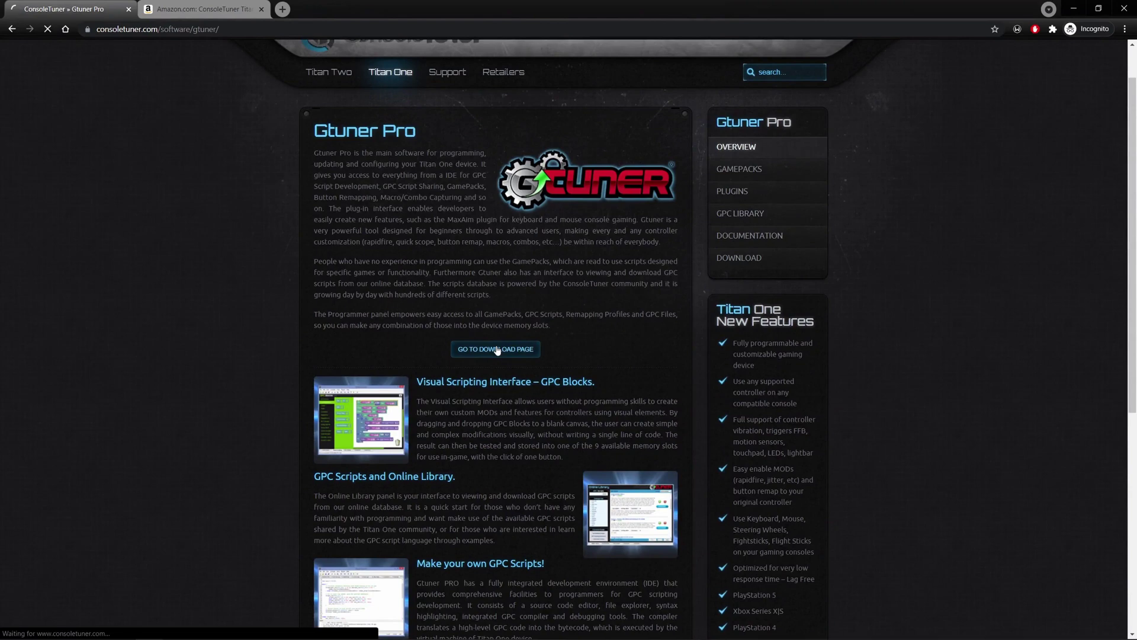
left_click(505, 346)
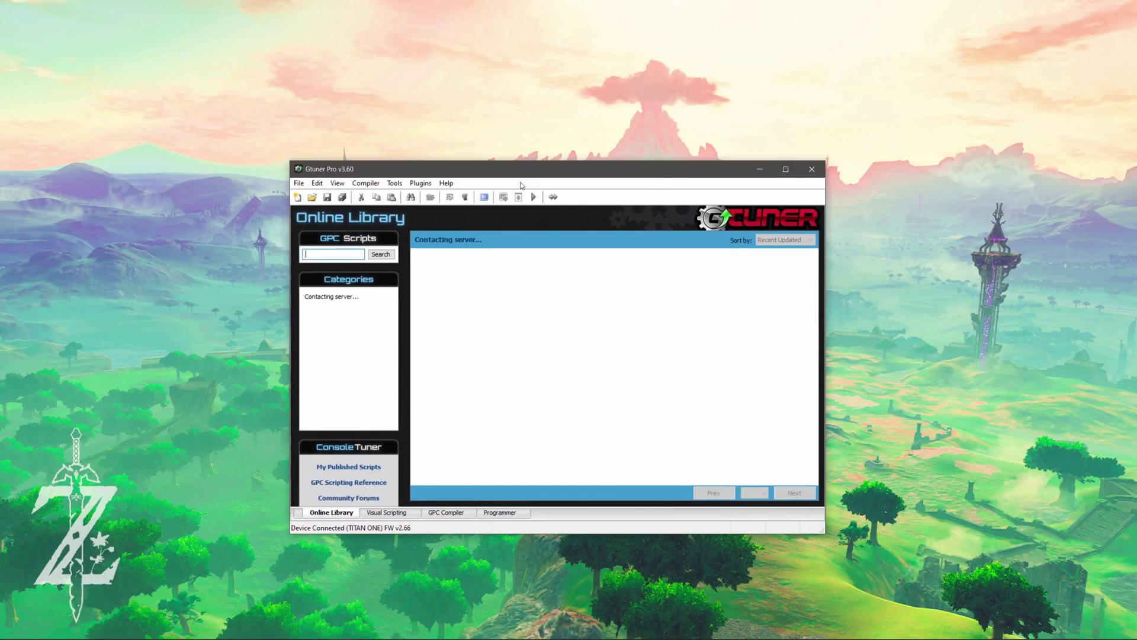
- Confirm in the Plugin Manager that MaxAim DI is installed
left_click(419, 183)
left_click(442, 223)
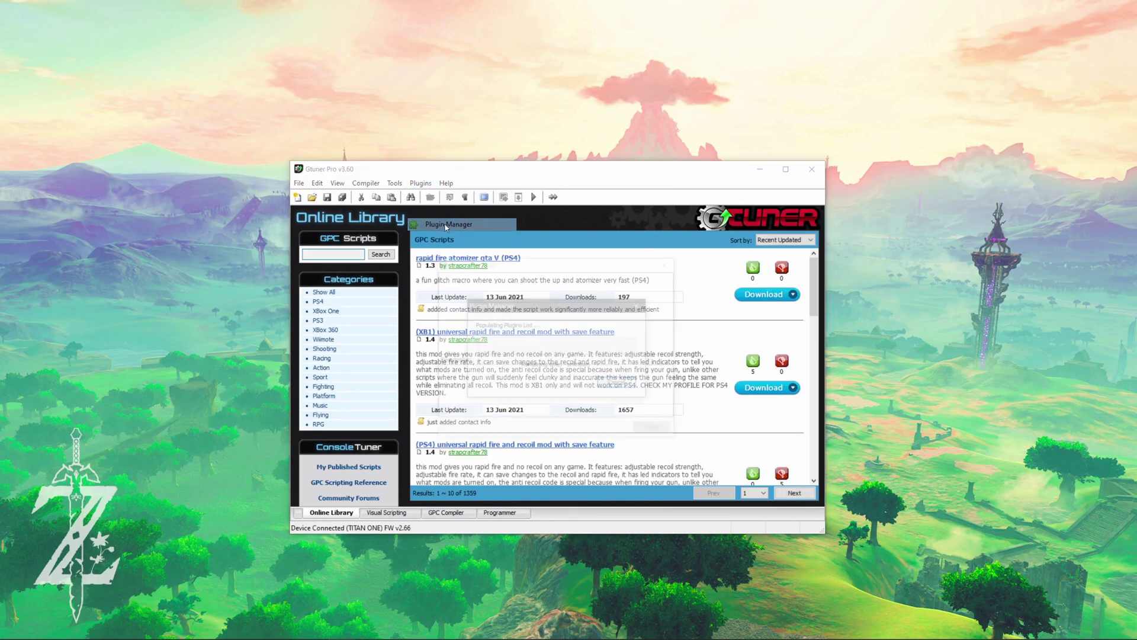
left_click(539, 328)
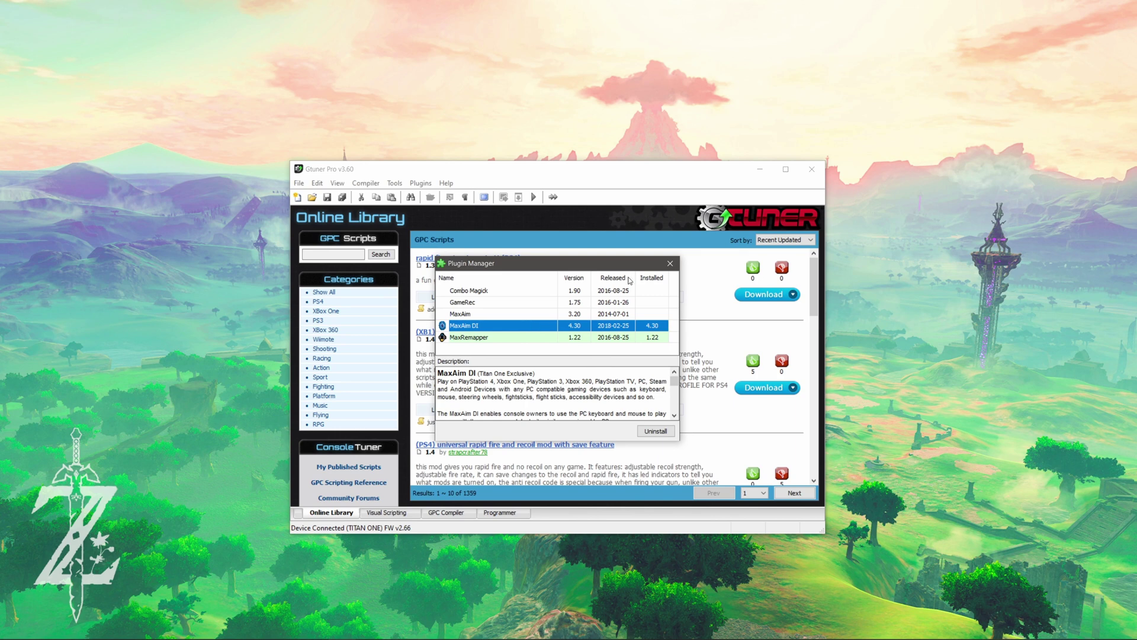
left_click(670, 264)
- Launch MaxAim DI, import the Battlefield 1943 (PS3) layout, and reassign Right Analog Up
left_click(420, 183)
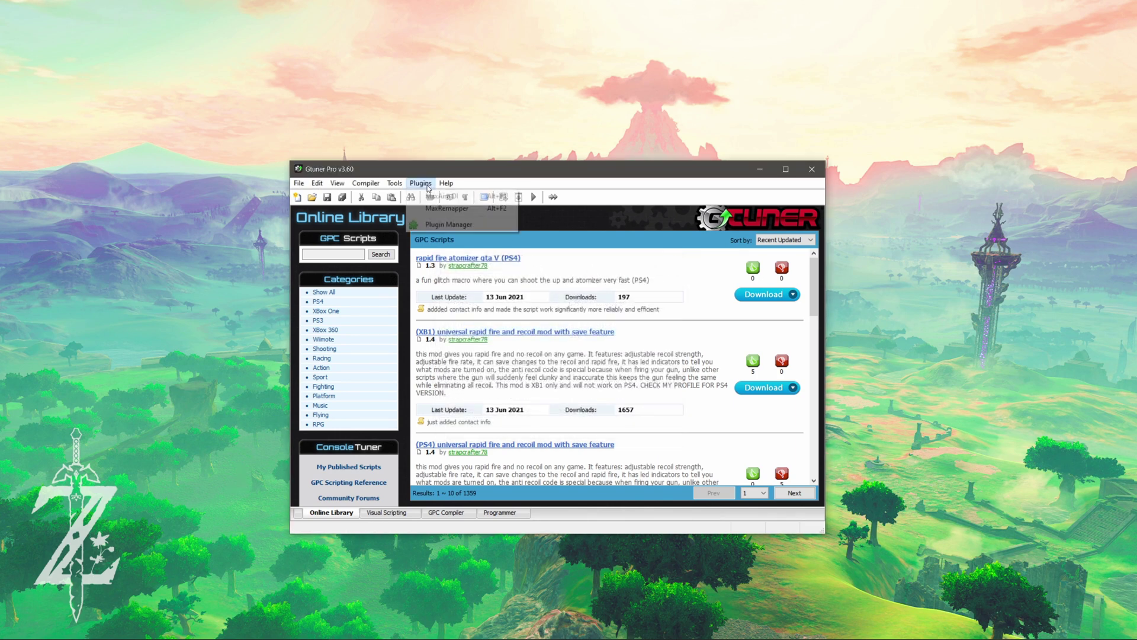
left_click(451, 200)
left_click_drag(267, 276, 575, 219)
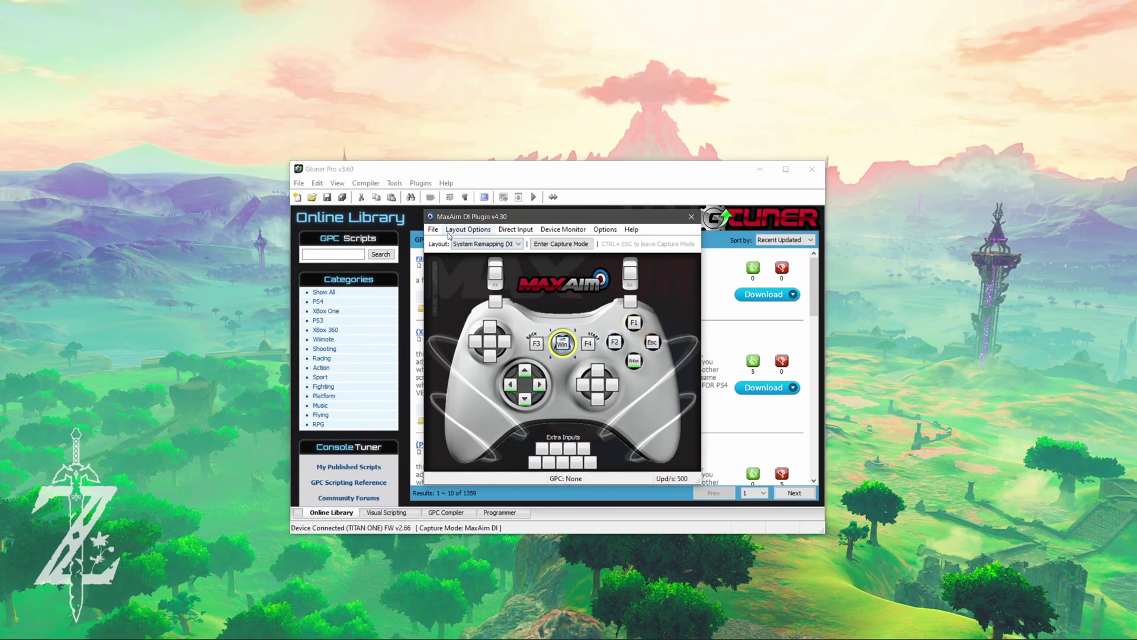
left_click(449, 233)
left_click(470, 298)
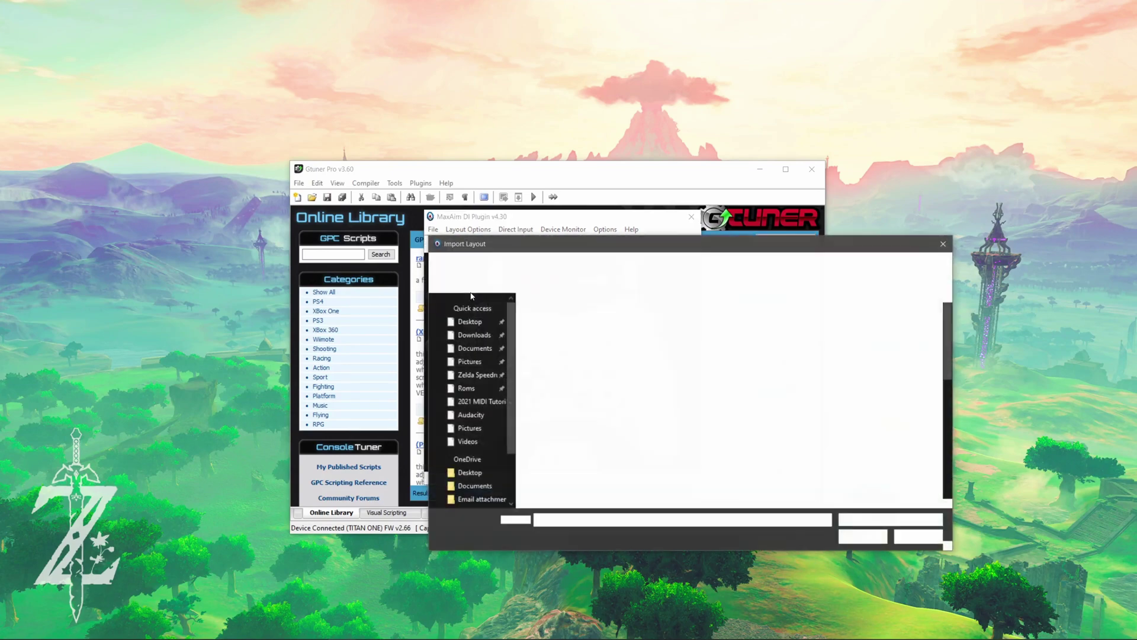
double_click(573, 353)
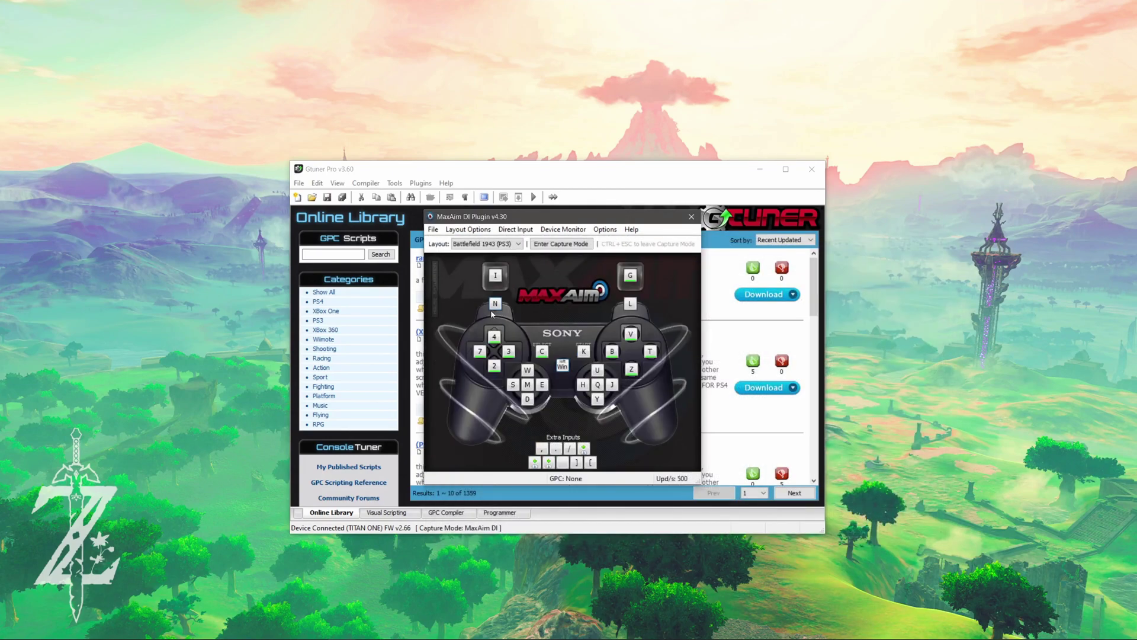
right_click(597, 377)
left_click(613, 379)
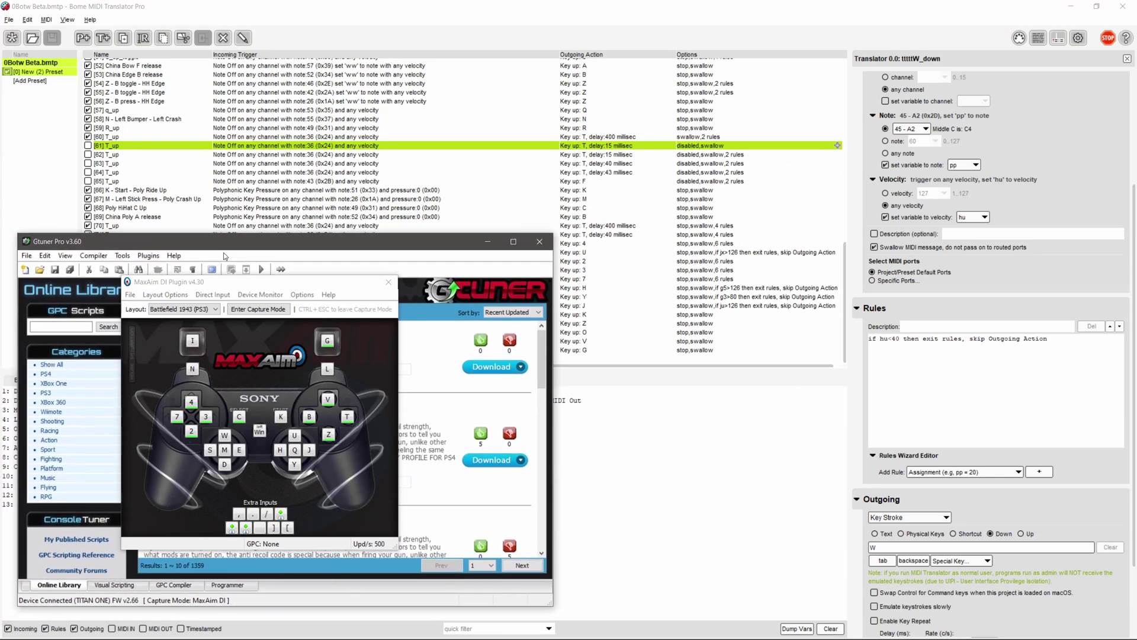
- Open the Device Monitor, move it to the lower right, and enter capture mode
left_click(241, 296)
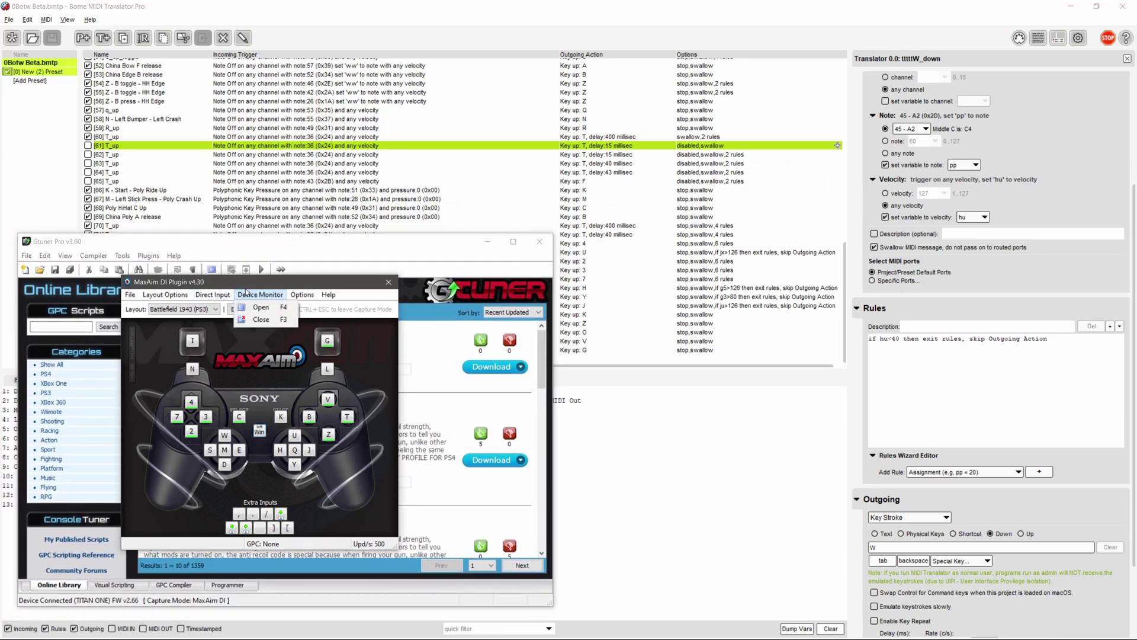
left_click(256, 308)
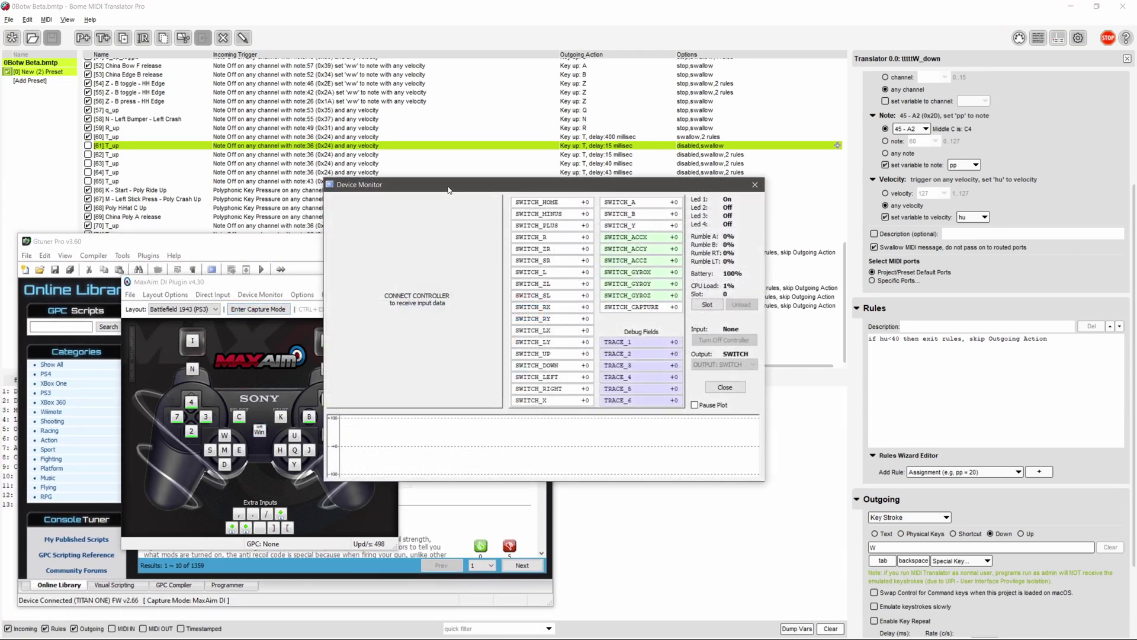
left_click_drag(448, 189, 724, 285)
left_click(270, 309)
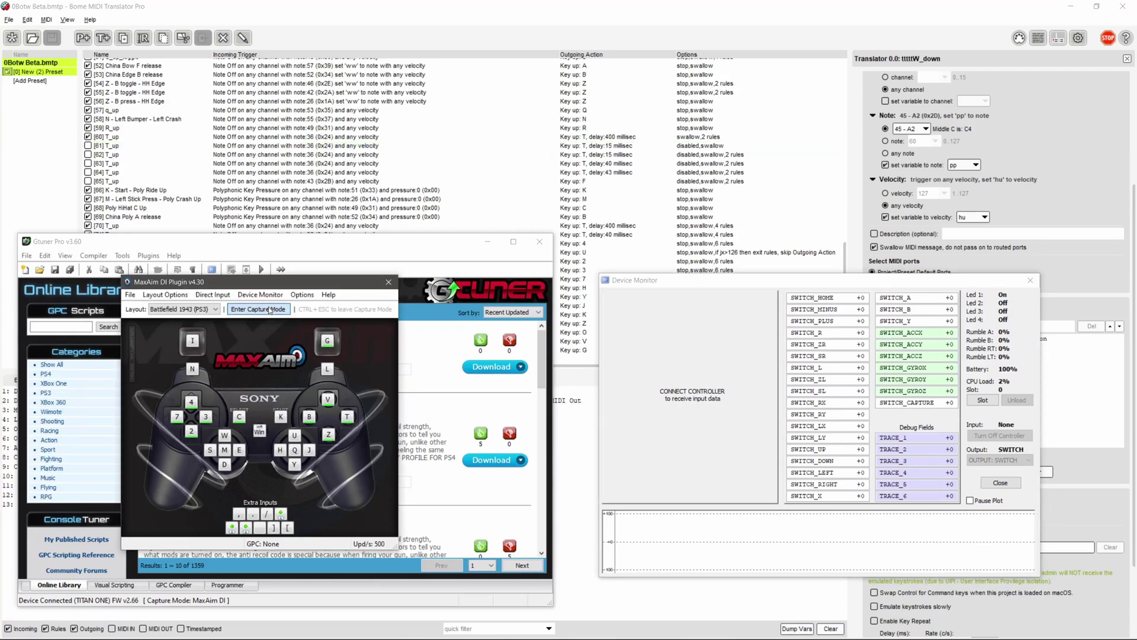